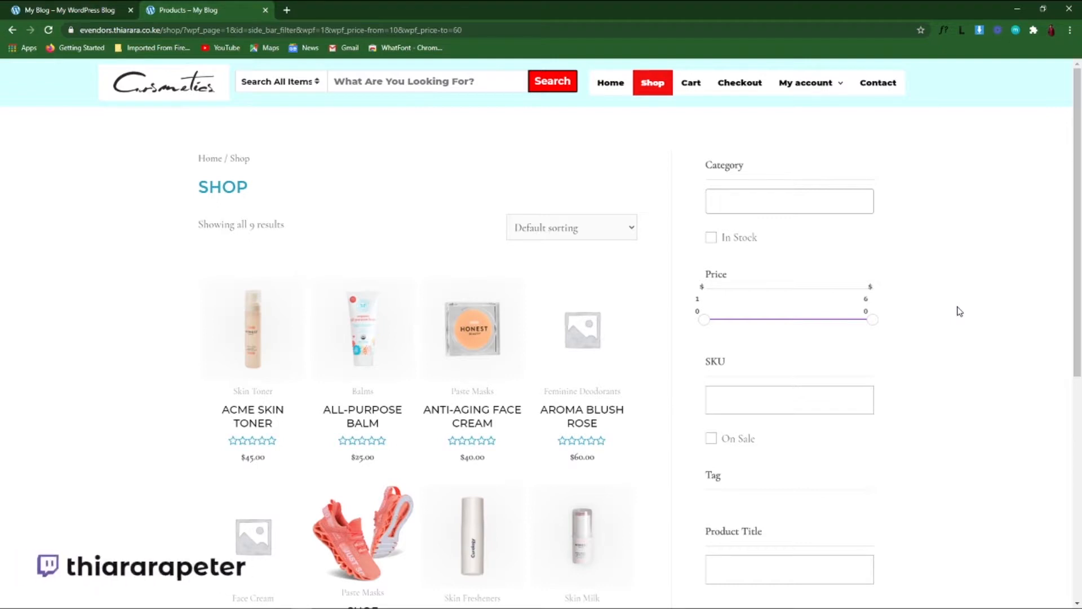
# Filter the shop products by the Anti-aging Cream category, and remove that filter again
pyautogui.click(722, 205)
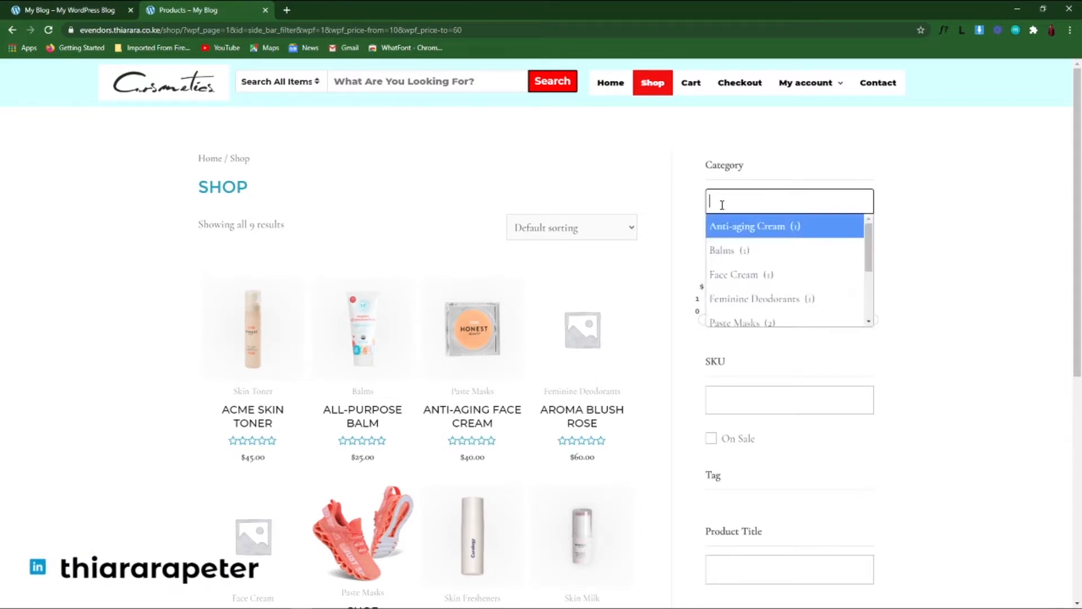
pyautogui.click(733, 228)
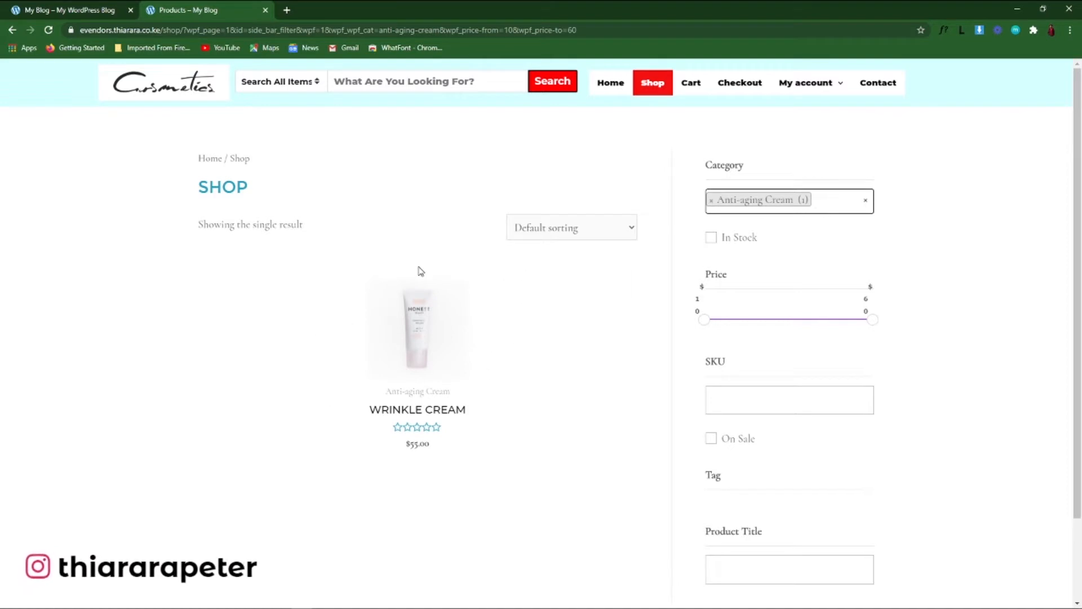
pyautogui.click(711, 202)
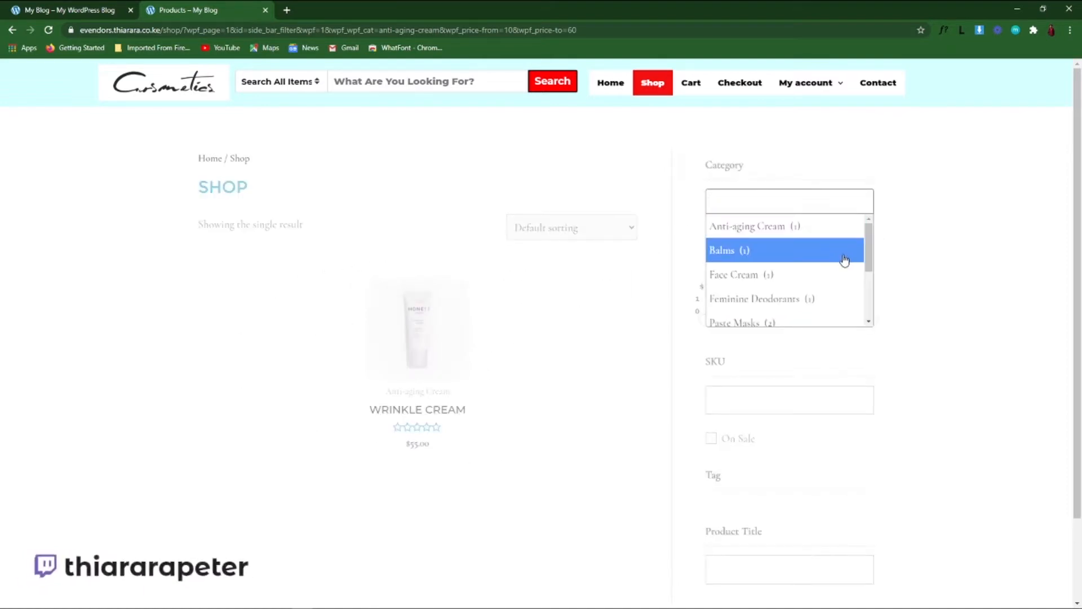
# Filter the shop products by the Paste Masks and Skin Fresheners categories together
pyautogui.moveTo(868, 242); pyautogui.dragTo(871, 288)
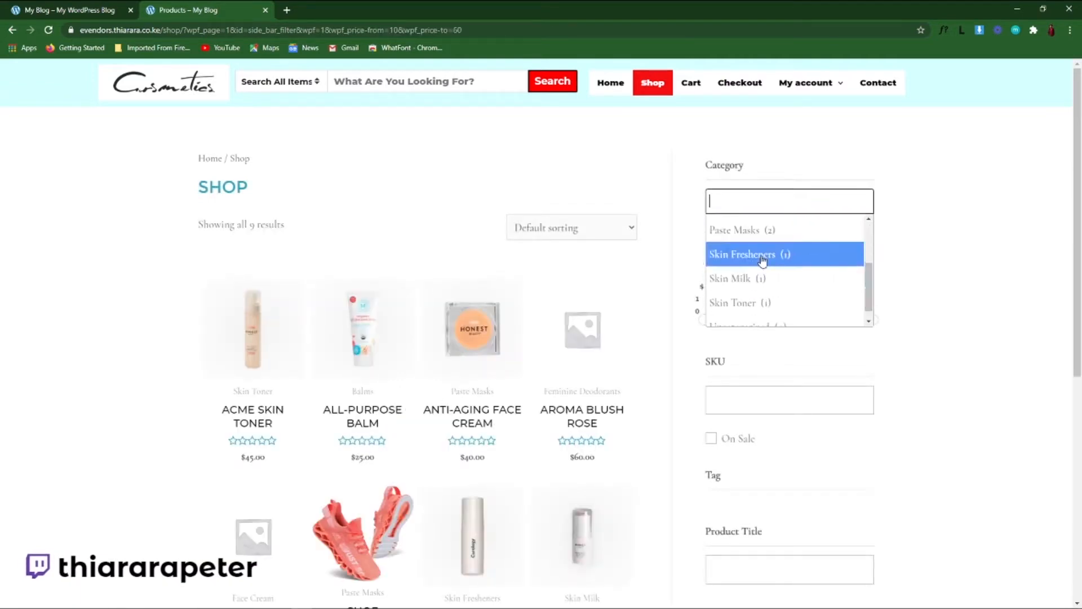
pyautogui.click(767, 237)
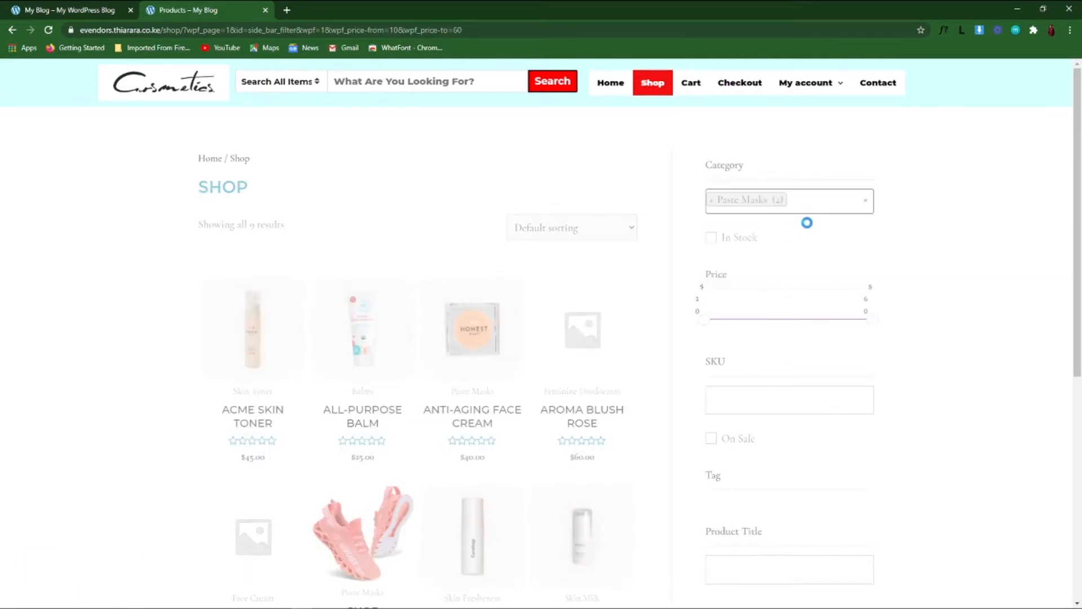
pyautogui.click(804, 204)
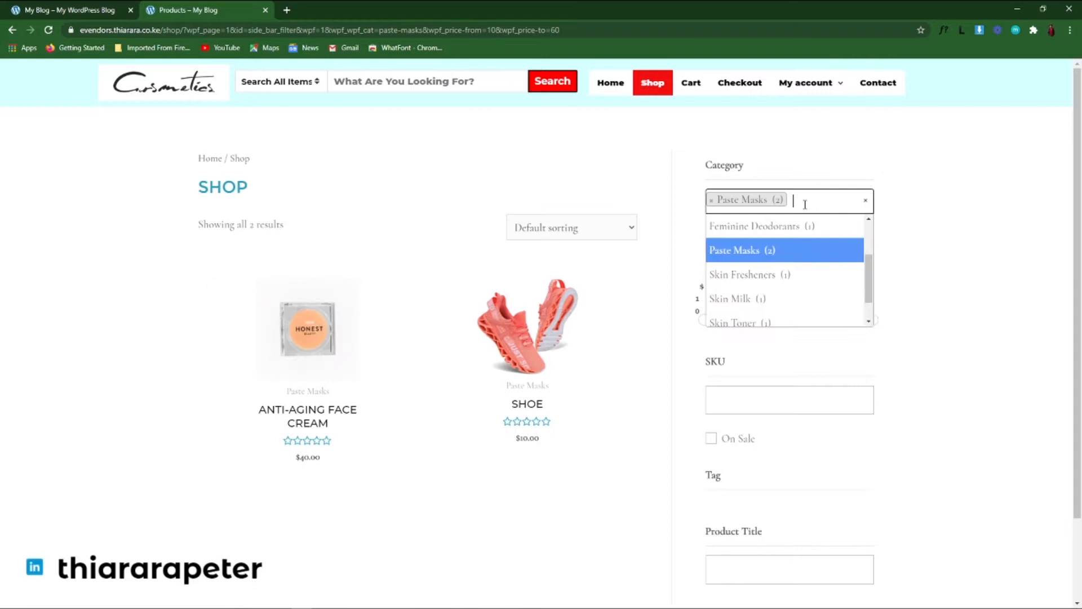
pyautogui.click(746, 265)
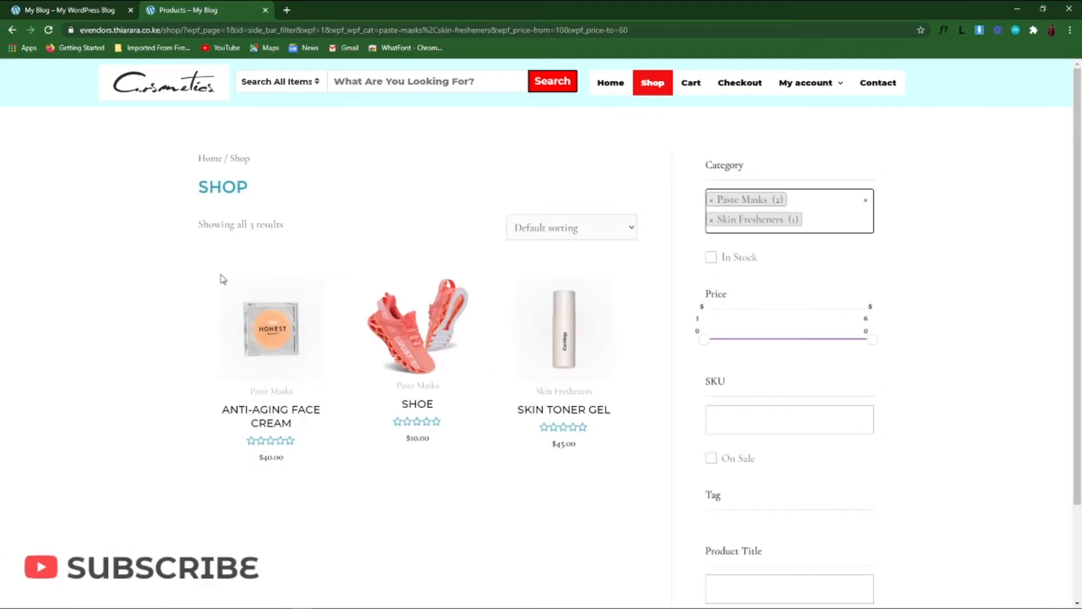
# Remove Paste Masks from the category filter and raise the minimum price to $17
pyautogui.click(714, 207)
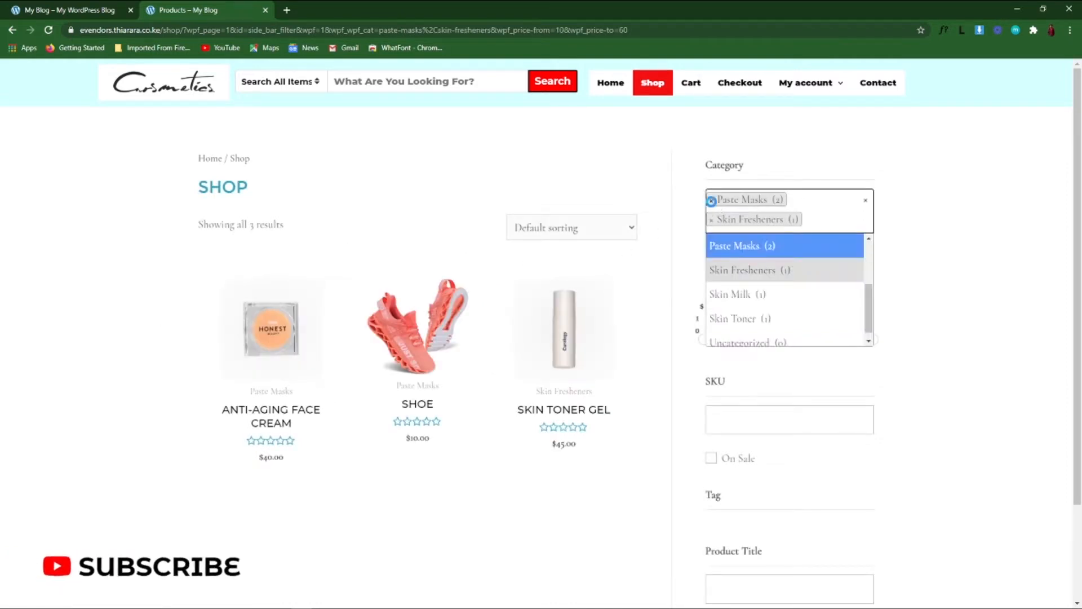
pyautogui.click(712, 199)
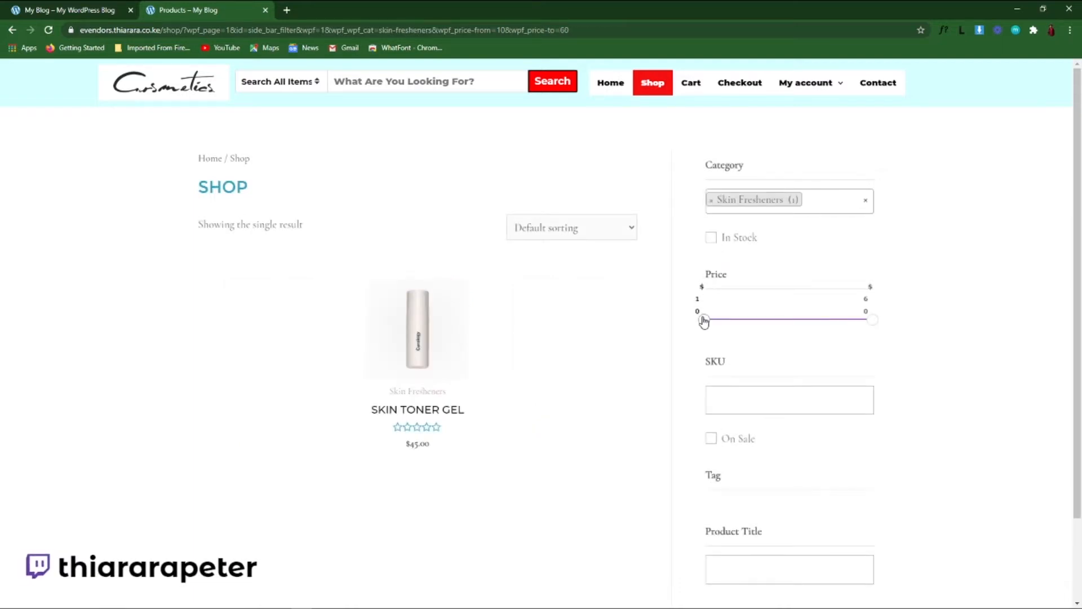
pyautogui.moveTo(704, 321); pyautogui.dragTo(727, 320)
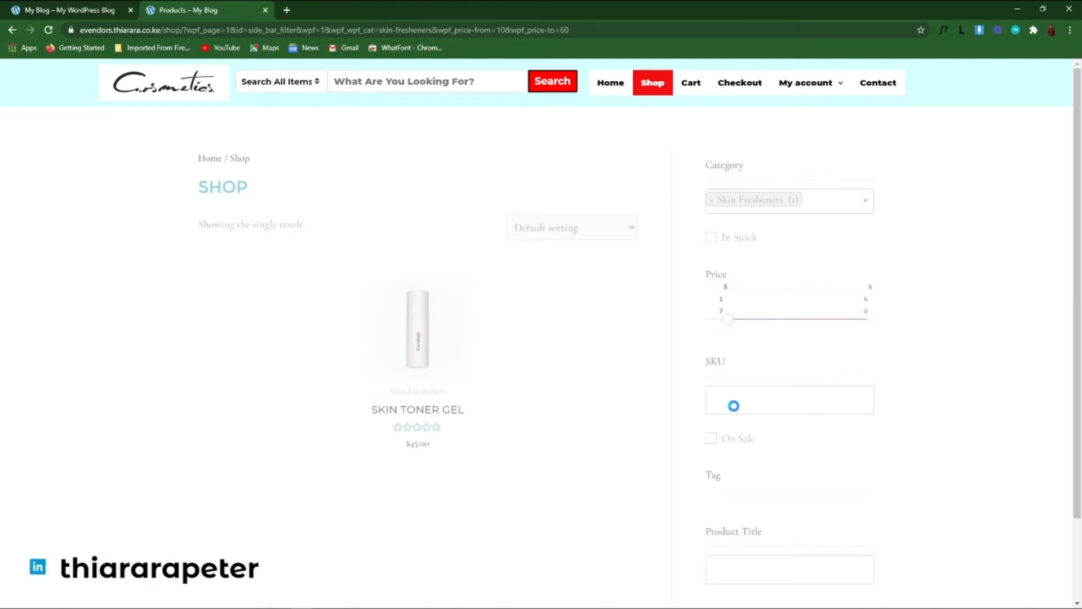
pyautogui.scroll(-2, 743, 406)
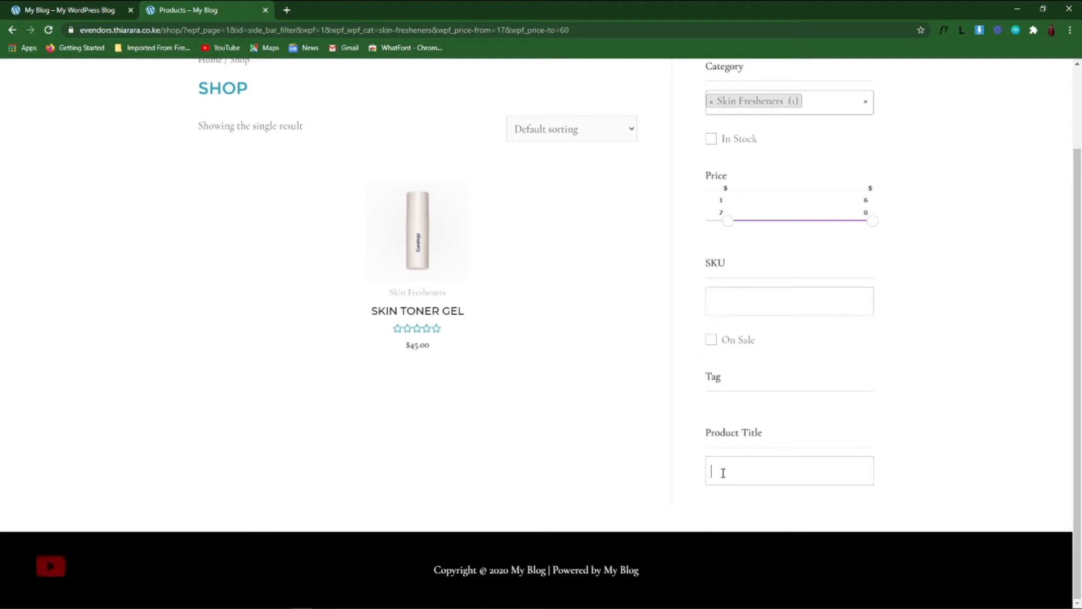
pyautogui.scroll(2, 711, 237)
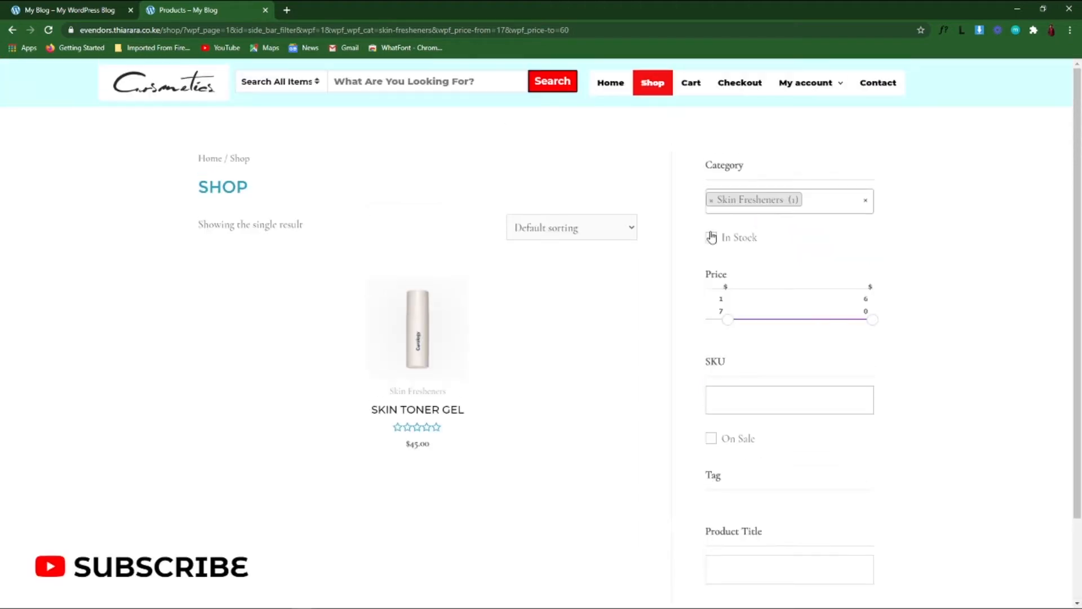
# Clear the Skin Fresheners category filter and look up "cream" in the product title filter
pyautogui.click(710, 201)
pyautogui.scroll(-2, 782, 411)
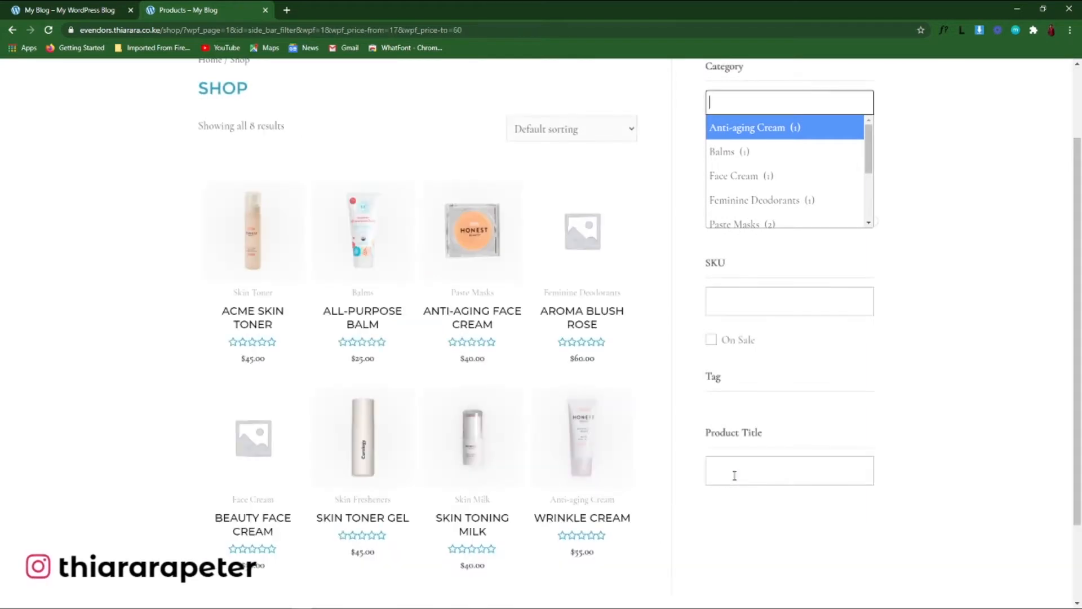
pyautogui.click(733, 476)
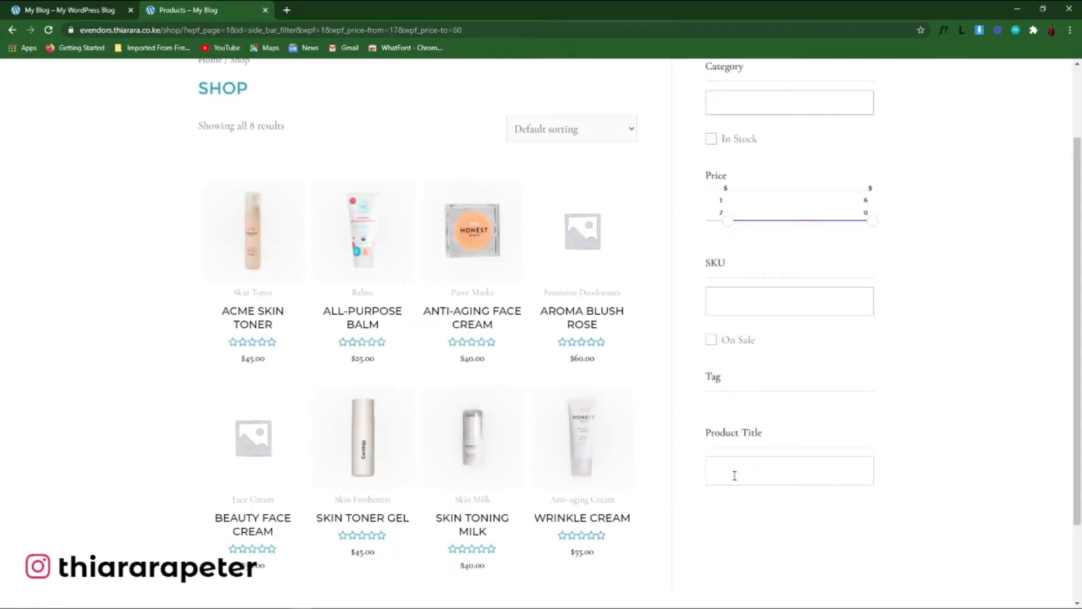
pyautogui.write('cream')
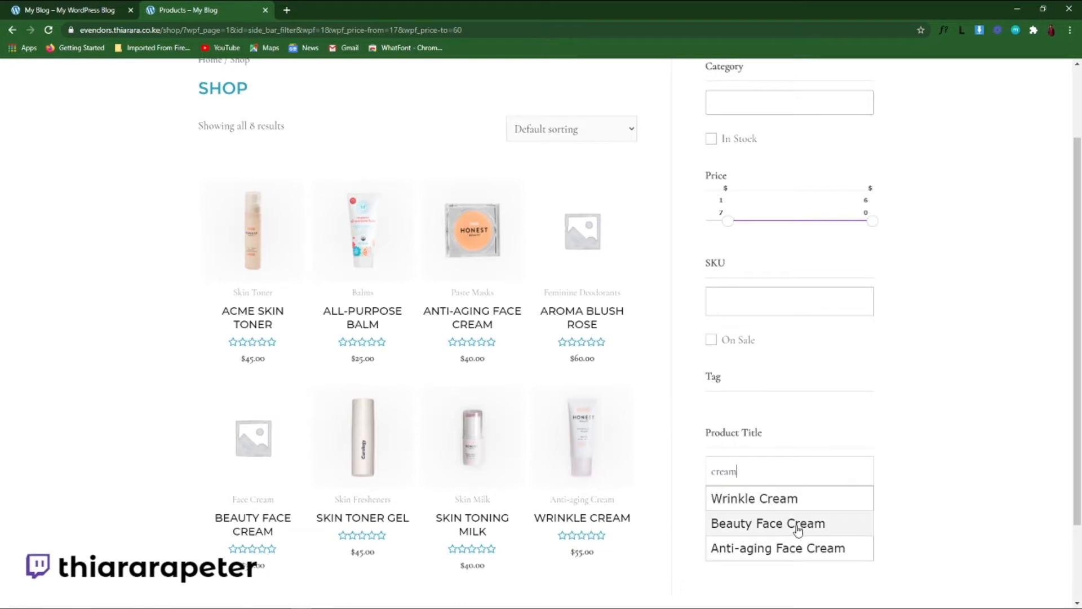
pyautogui.scroll(-2, 786, 538)
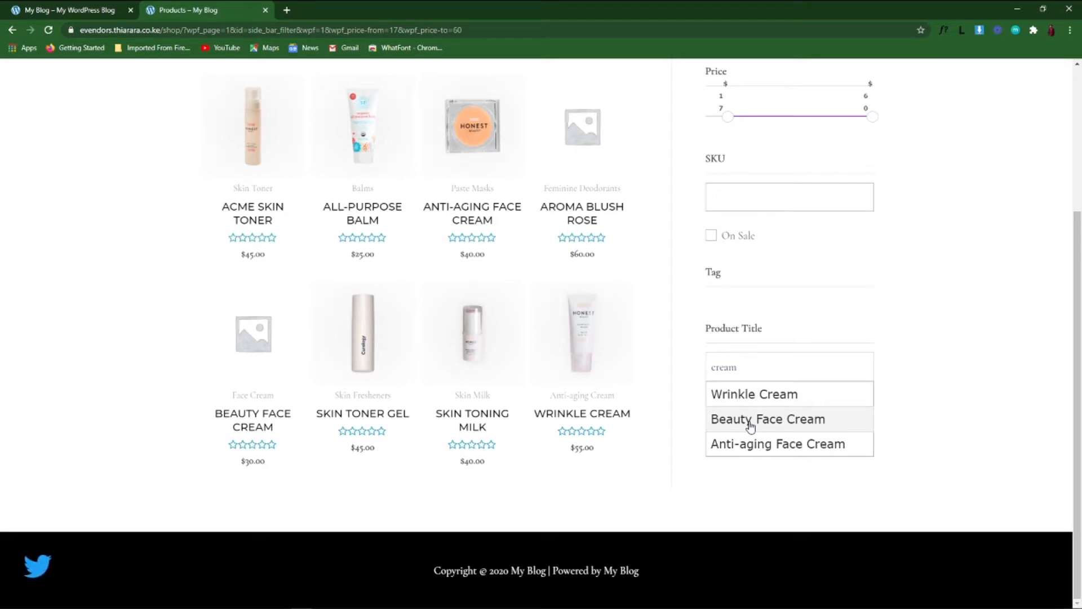
pyautogui.scroll(3, 750, 425)
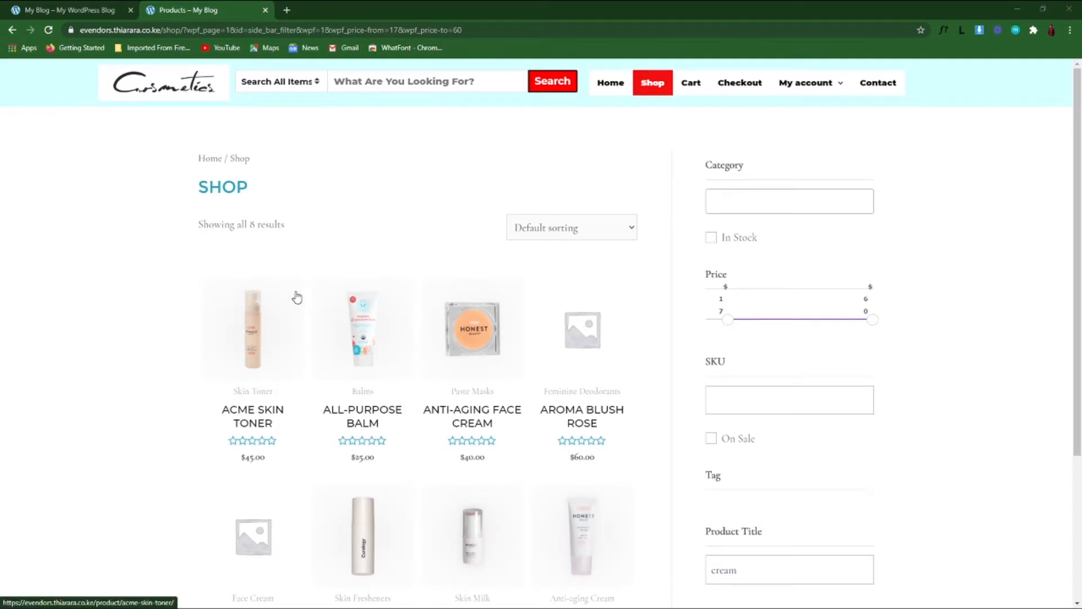
# Close the cosmetics shop page and open the WordPress dashboard at ecommerce.thiarara.co.ke/wp-admin
pyautogui.click(265, 11)
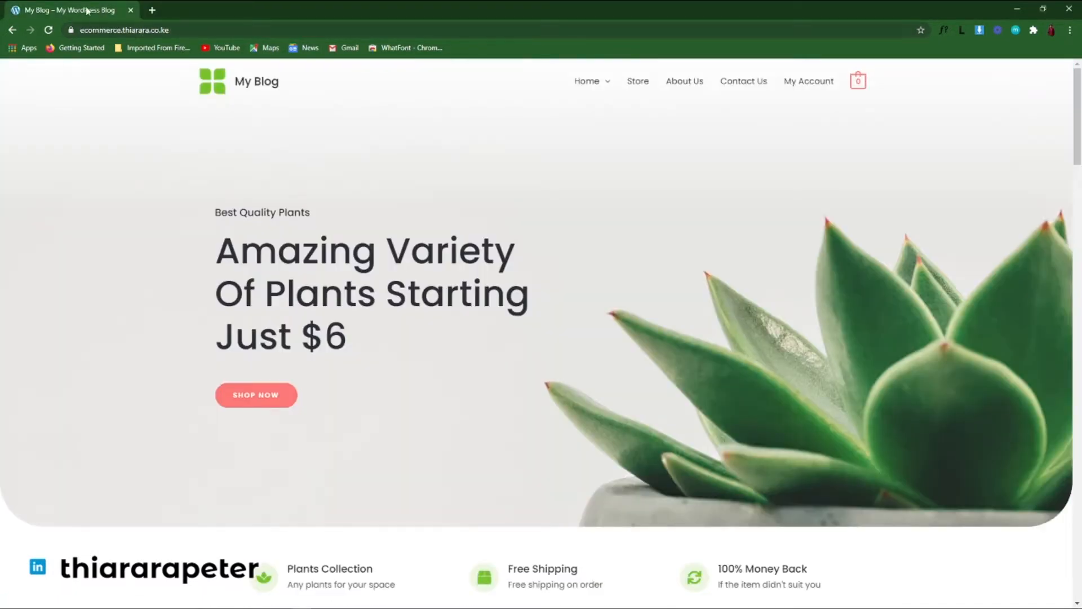
pyautogui.click(169, 30)
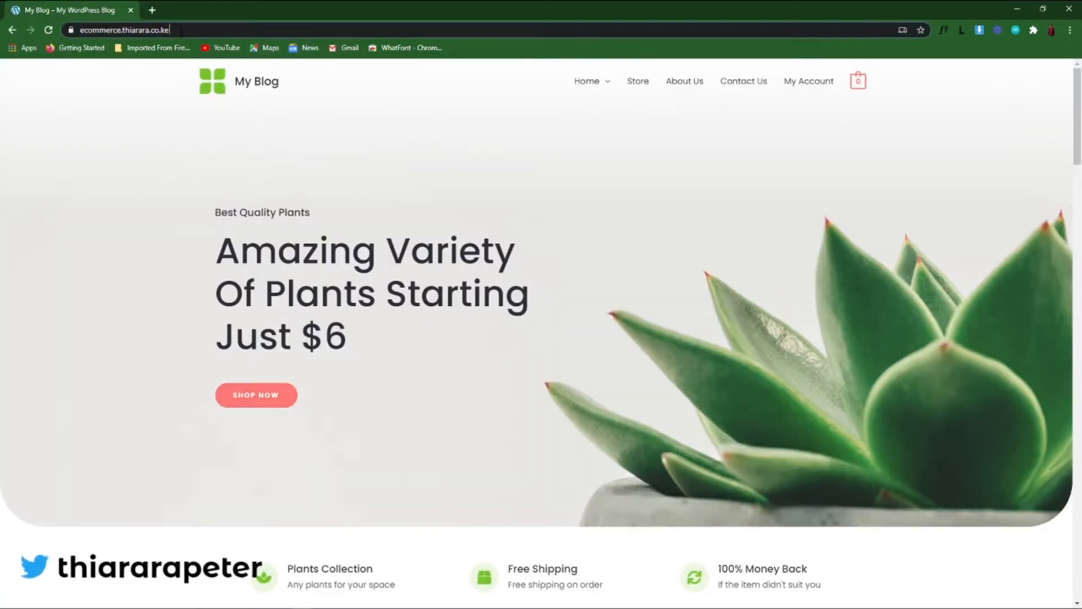
pyautogui.click(195, 30)
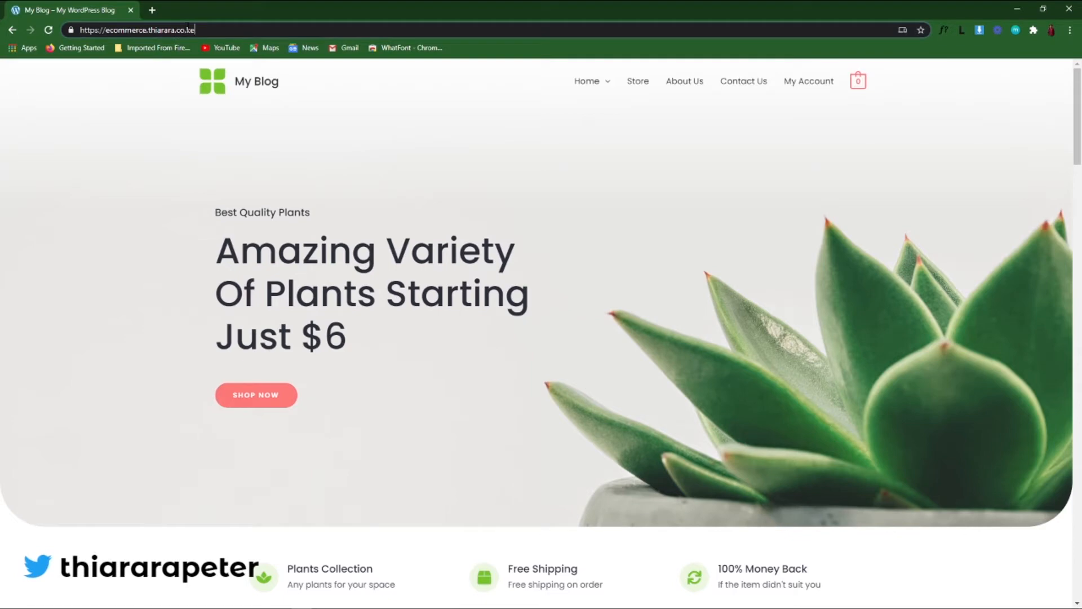
pyautogui.write('/')
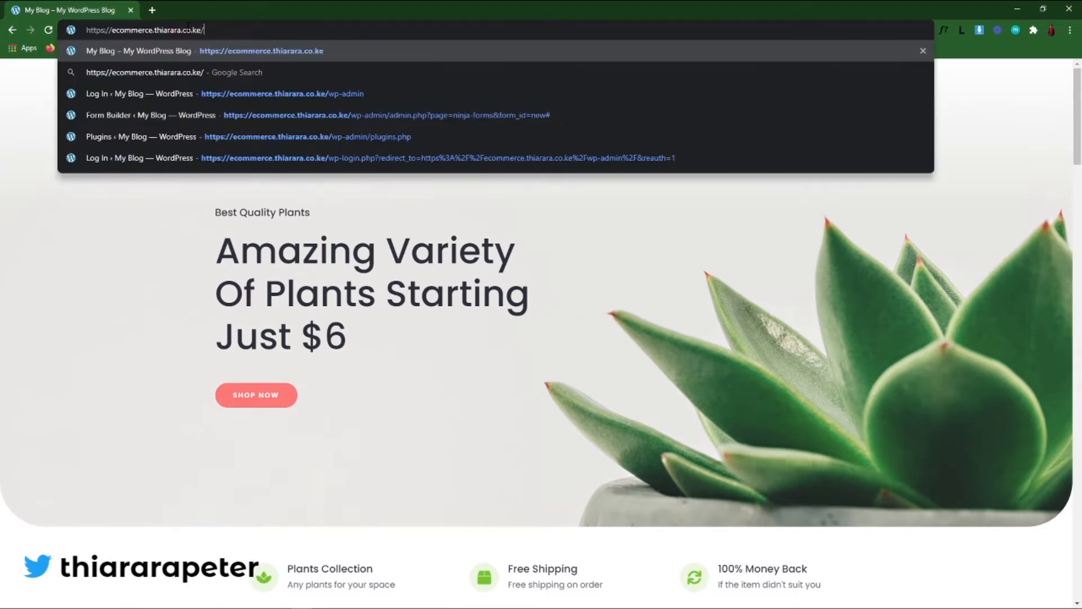
pyautogui.click(259, 94)
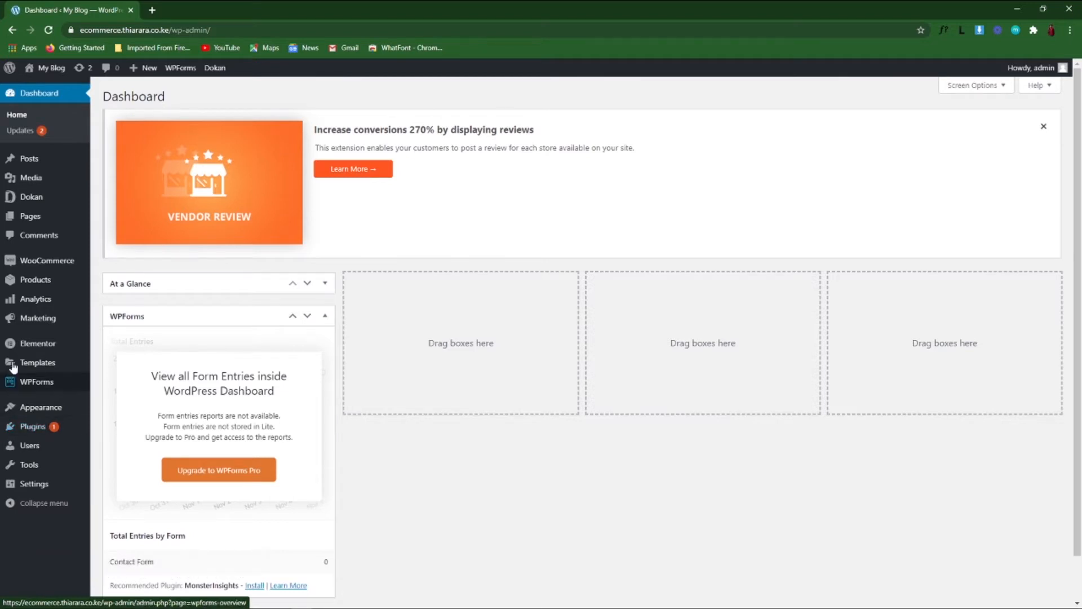
# Dismiss the vendor review notice on the Add Plugins page and search for "Themify - WooCommerce Product Filter"
pyautogui.moveTo(31, 434)
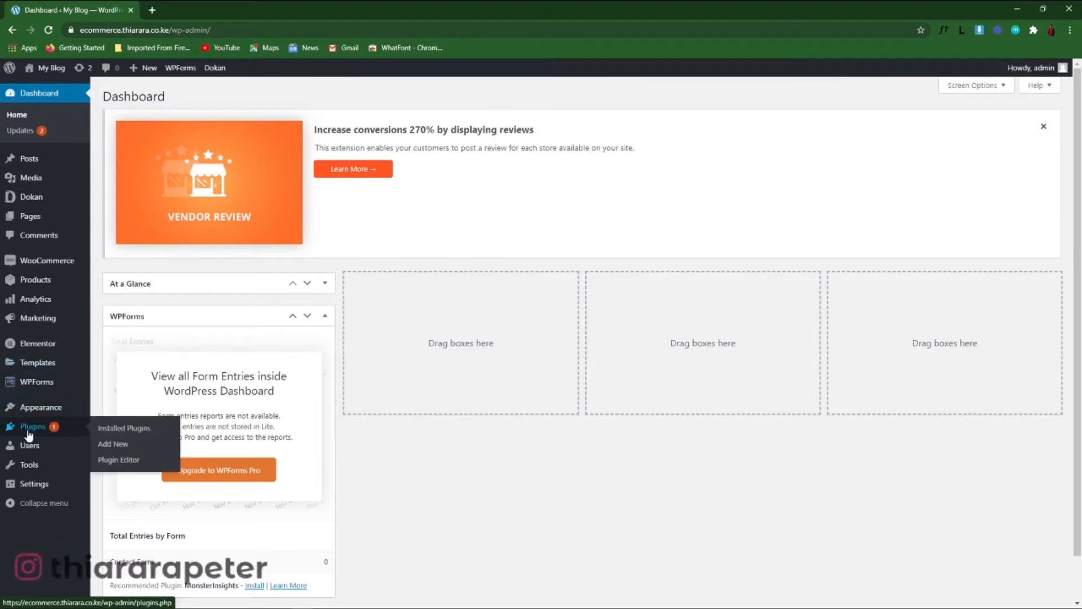
pyautogui.click(118, 445)
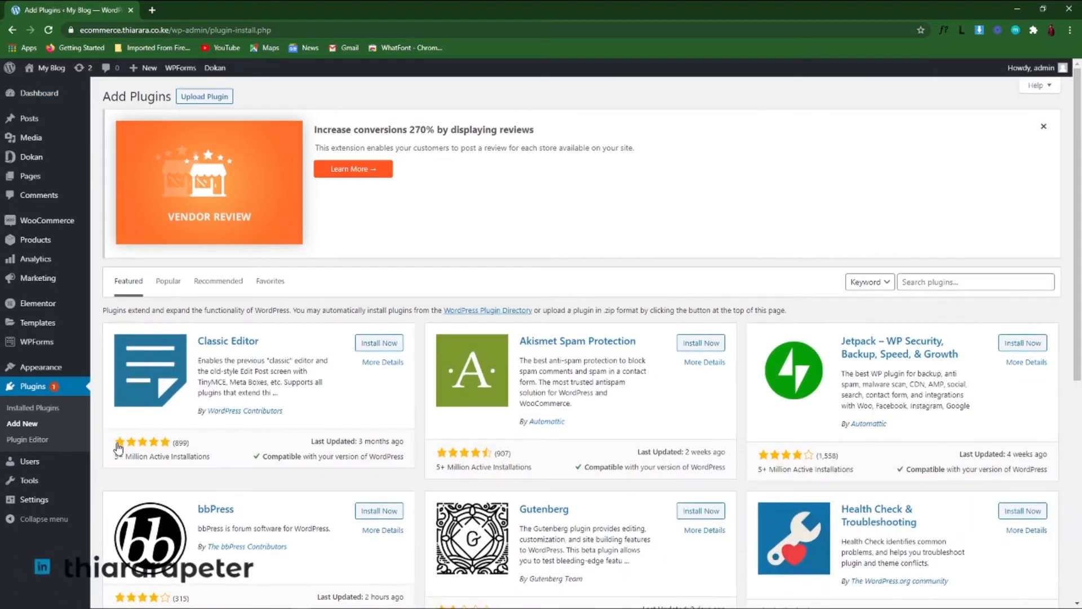
pyautogui.click(929, 284)
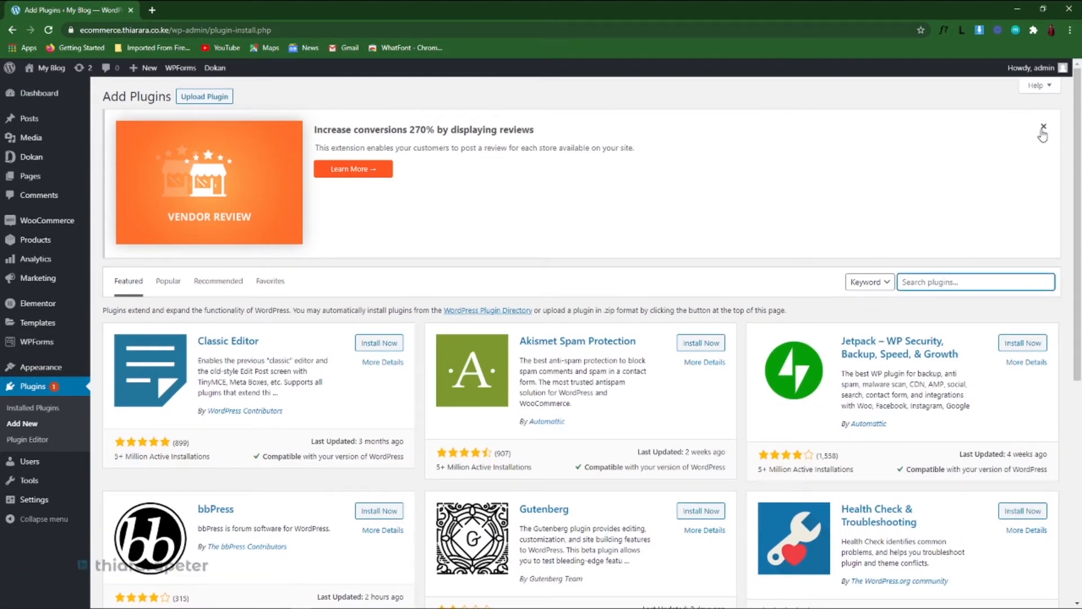
pyautogui.click(1042, 129)
pyautogui.click(917, 284)
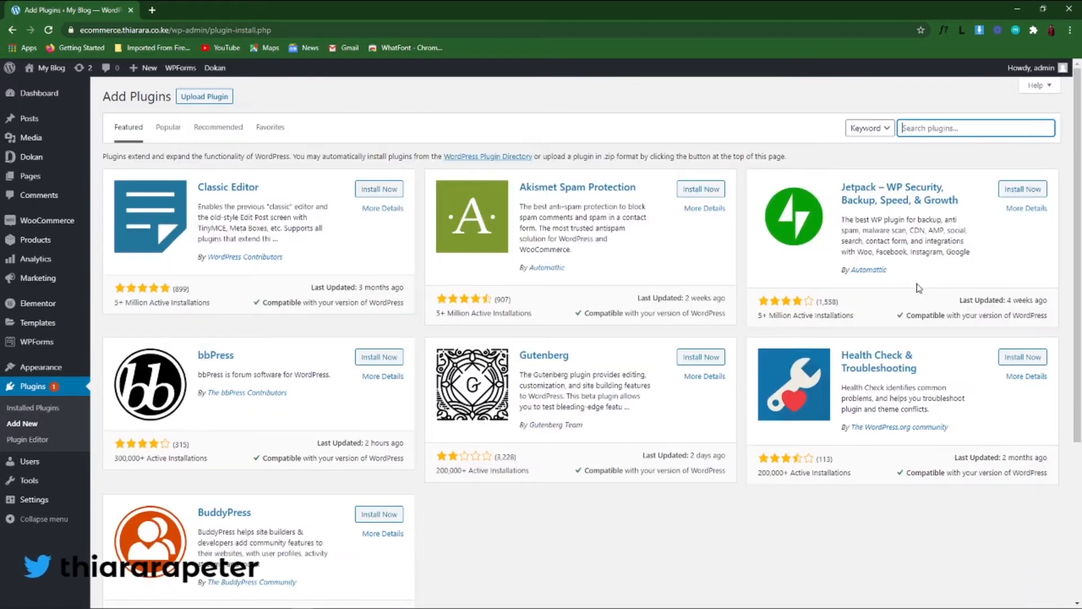
pyautogui.write('Themify - WooCommerce Product Filter')
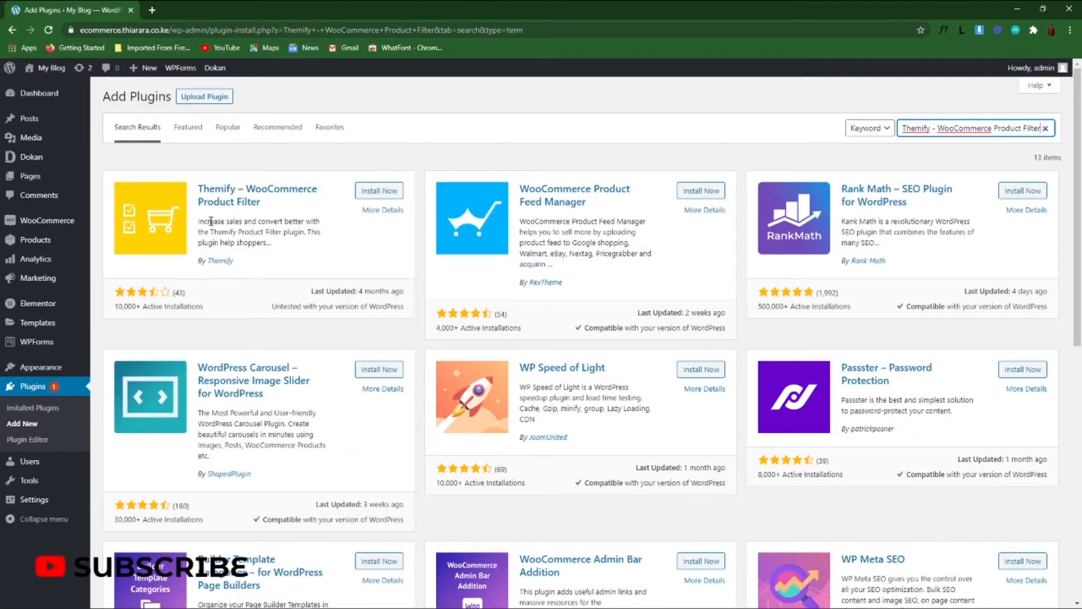
# Install and activate the Themify – WooCommerce Product Filter plugin
pyautogui.moveTo(198, 189); pyautogui.dragTo(276, 201)
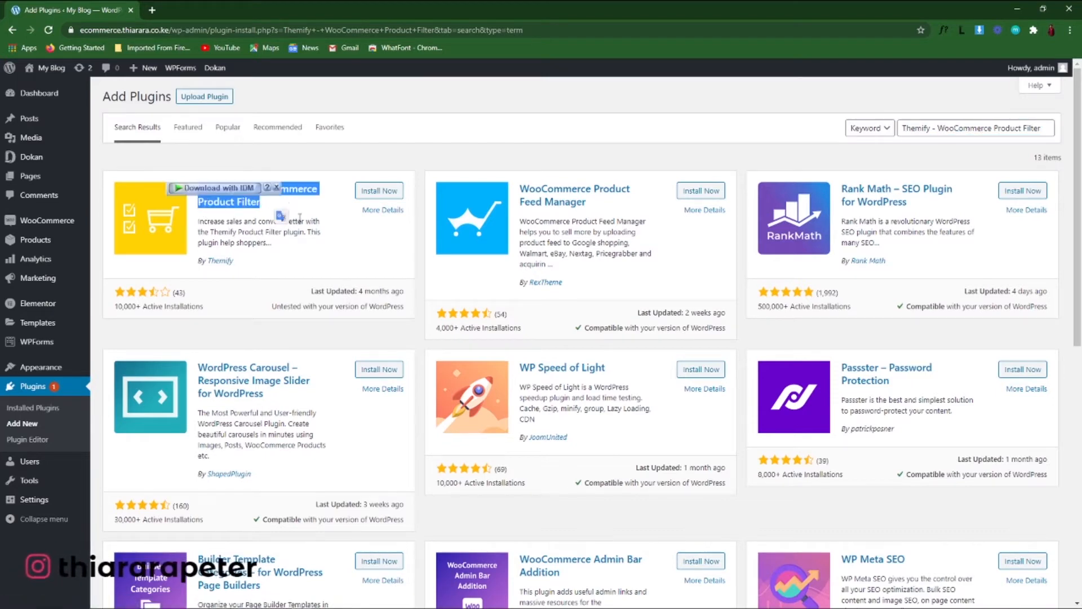
pyautogui.click(281, 261)
pyautogui.moveTo(257, 271); pyautogui.dragTo(192, 264)
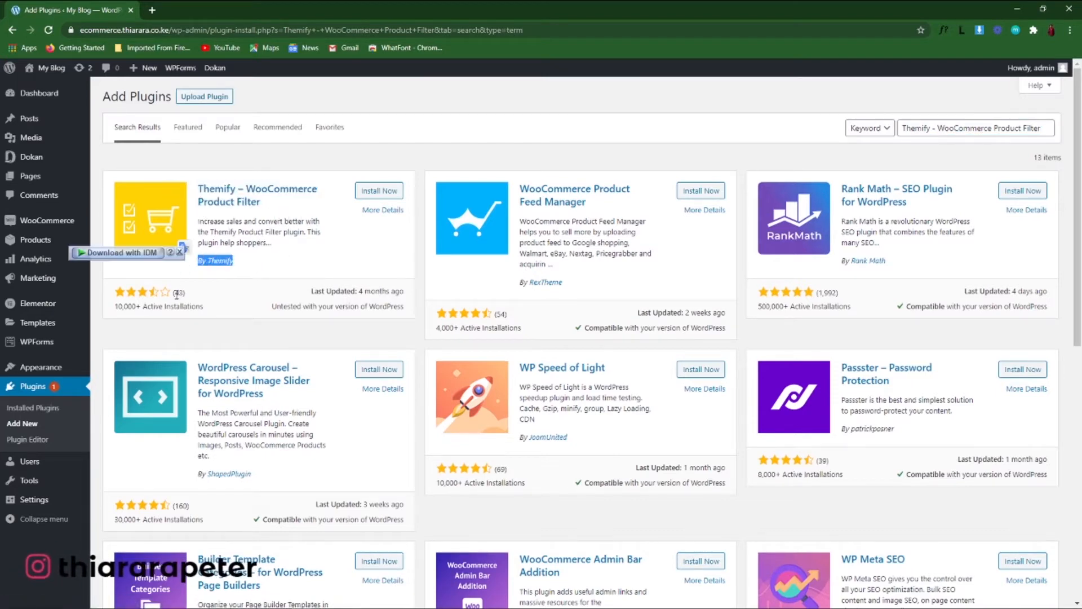
pyautogui.moveTo(118, 310); pyautogui.dragTo(184, 314)
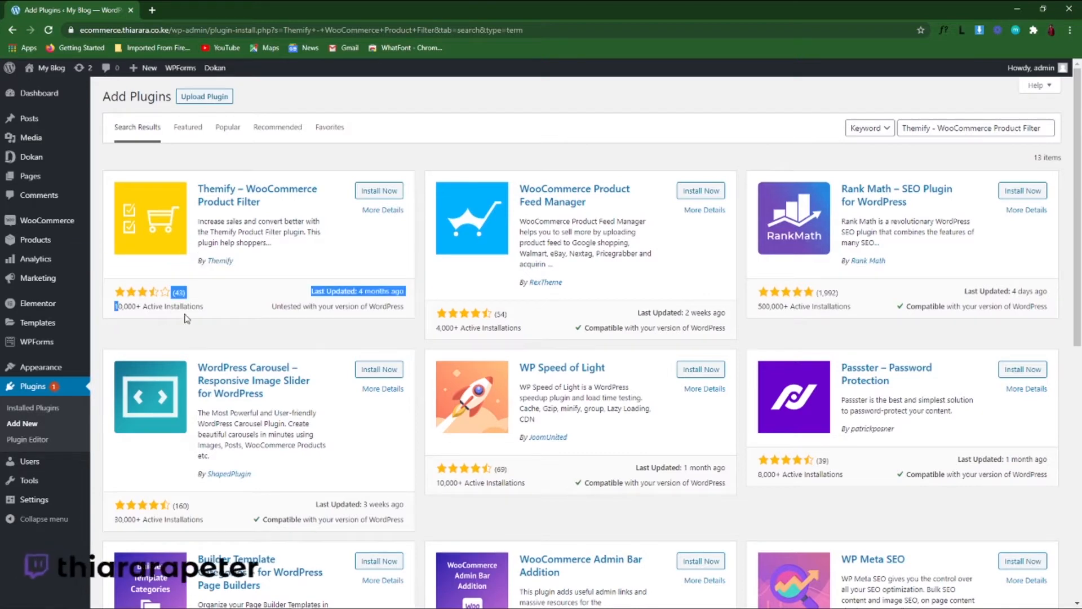
pyautogui.click(379, 191)
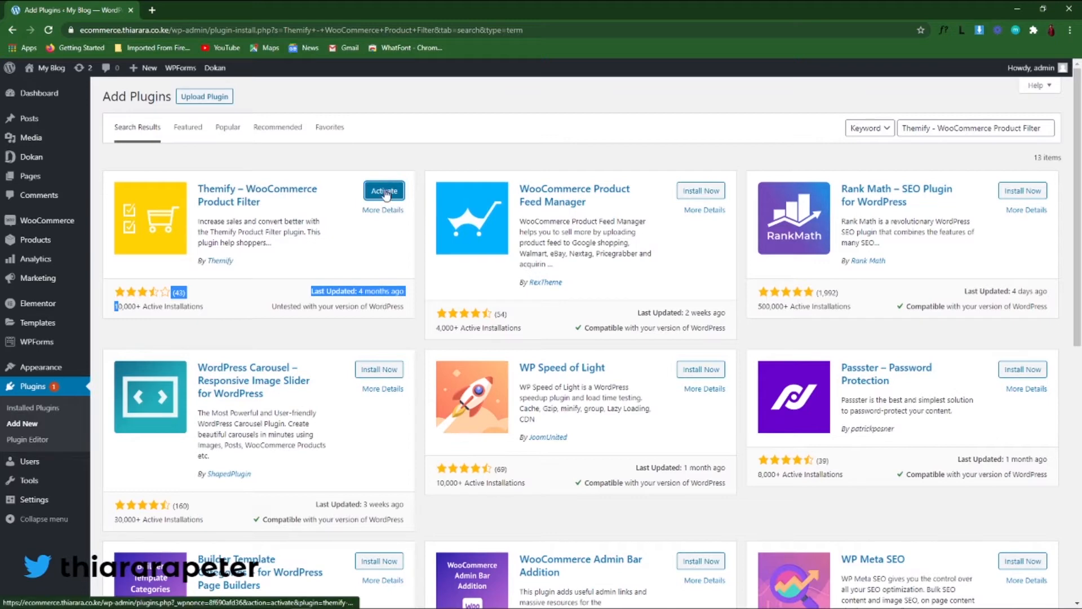
pyautogui.click(384, 194)
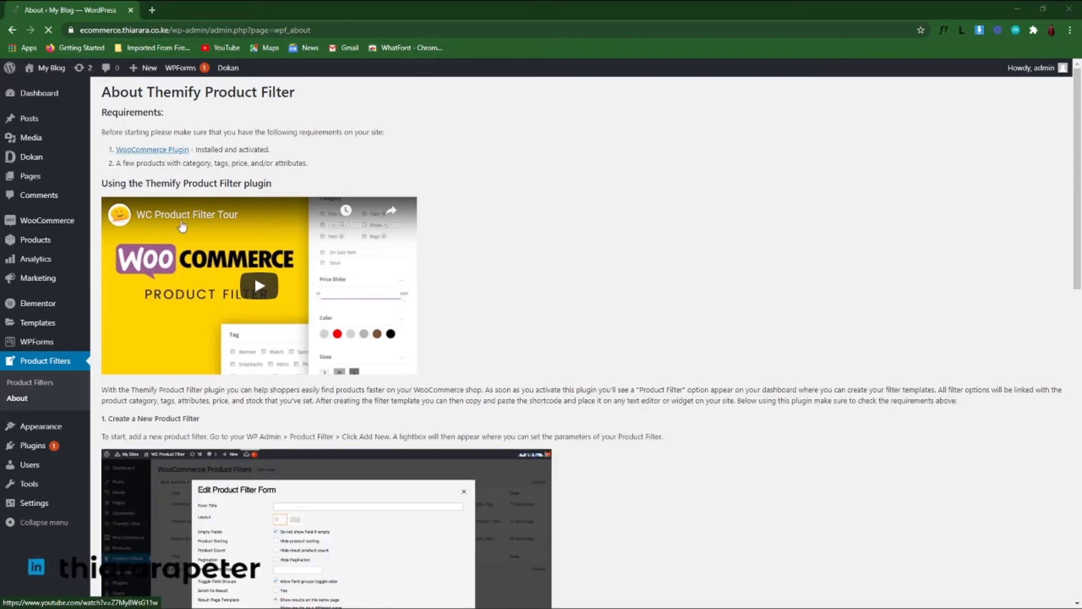
# Read the About Themify Product Filter page for the form options and shortcode instructions
pyautogui.scroll(-2, 494, 257)
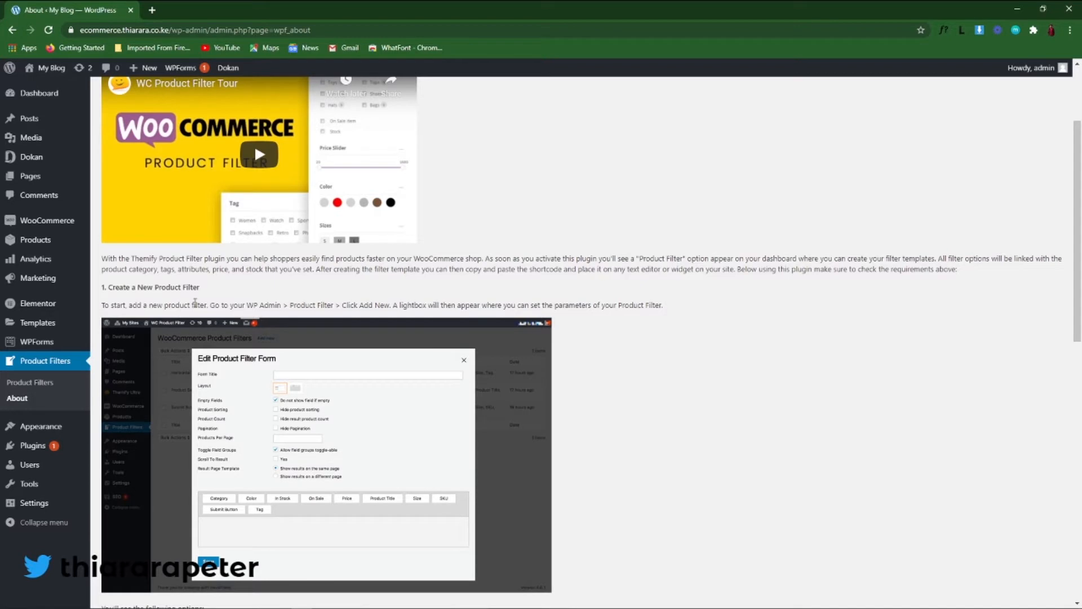
pyautogui.scroll(-8, 225, 316)
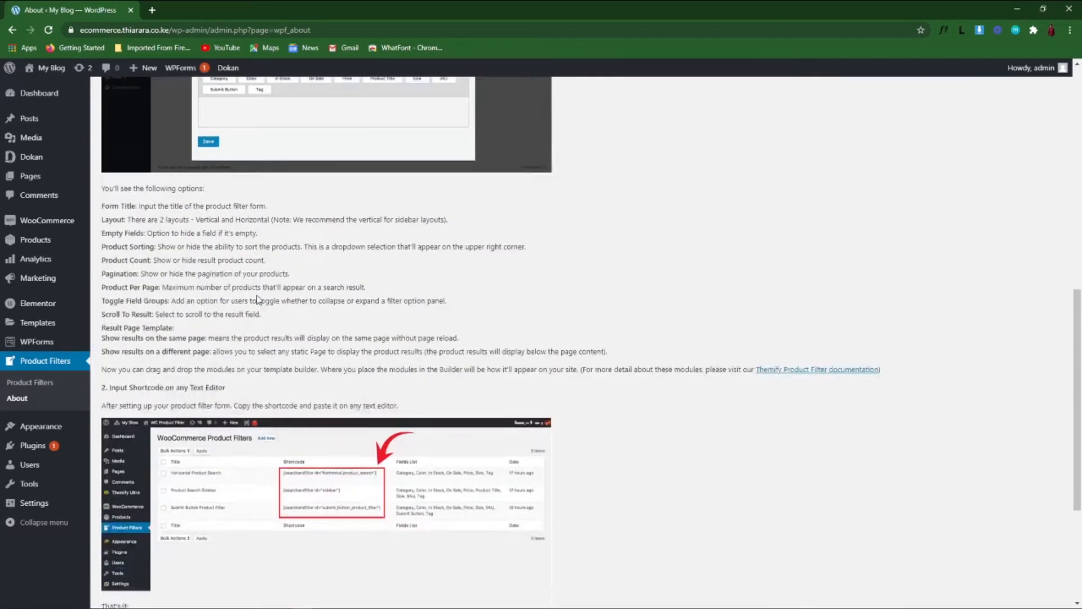
pyautogui.scroll(-2, 292, 273)
pyautogui.scroll(5, 252, 333)
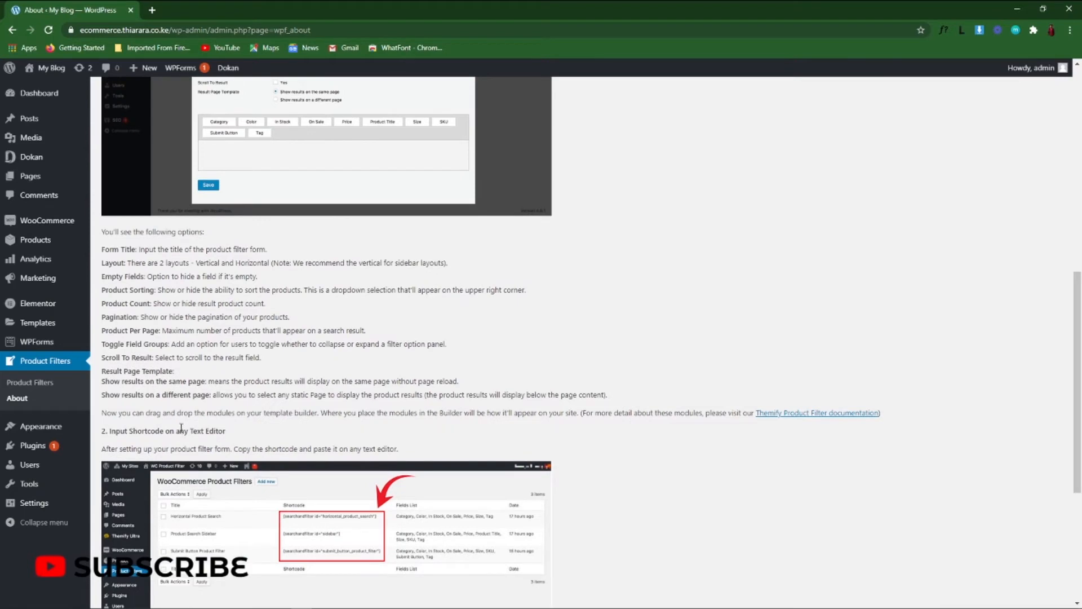
# Create a new product filter form from the WooCommerce Product Filters list and title it "sidebar filter"
pyautogui.scroll(10, 181, 428)
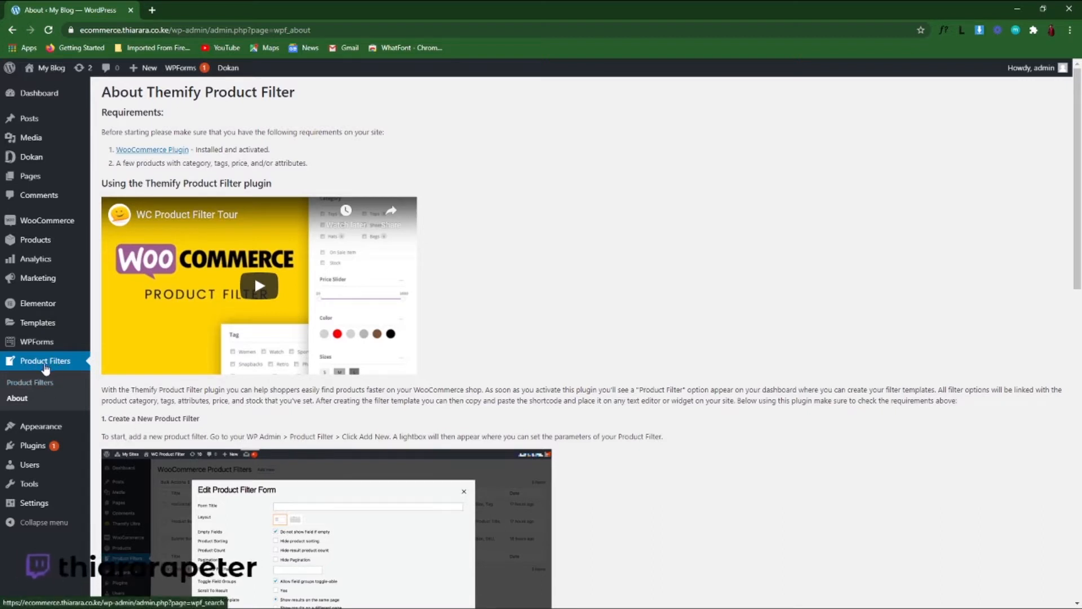
pyautogui.click(50, 368)
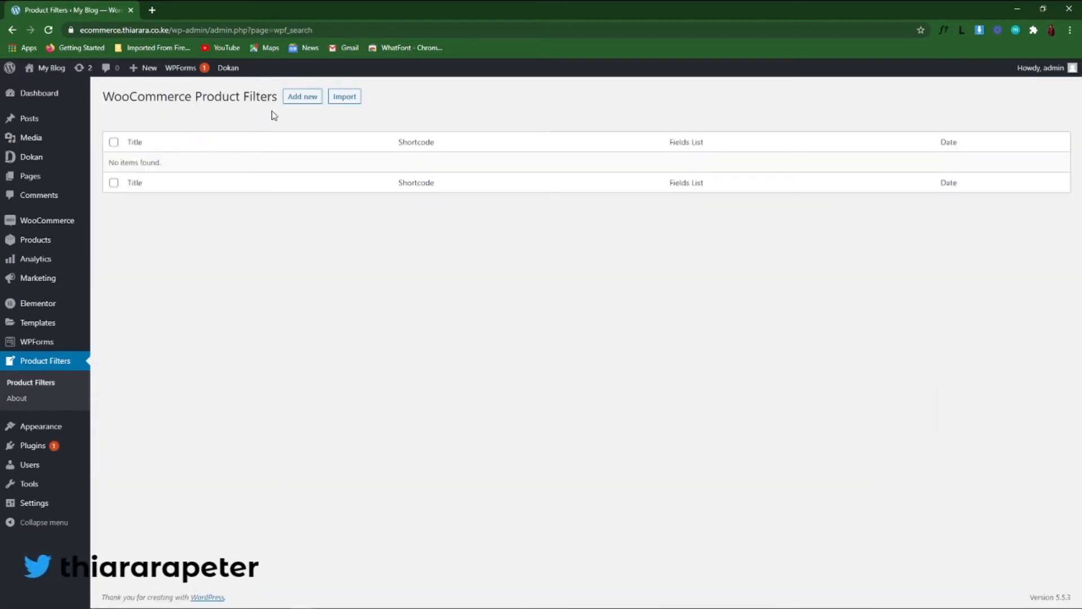
pyautogui.click(295, 99)
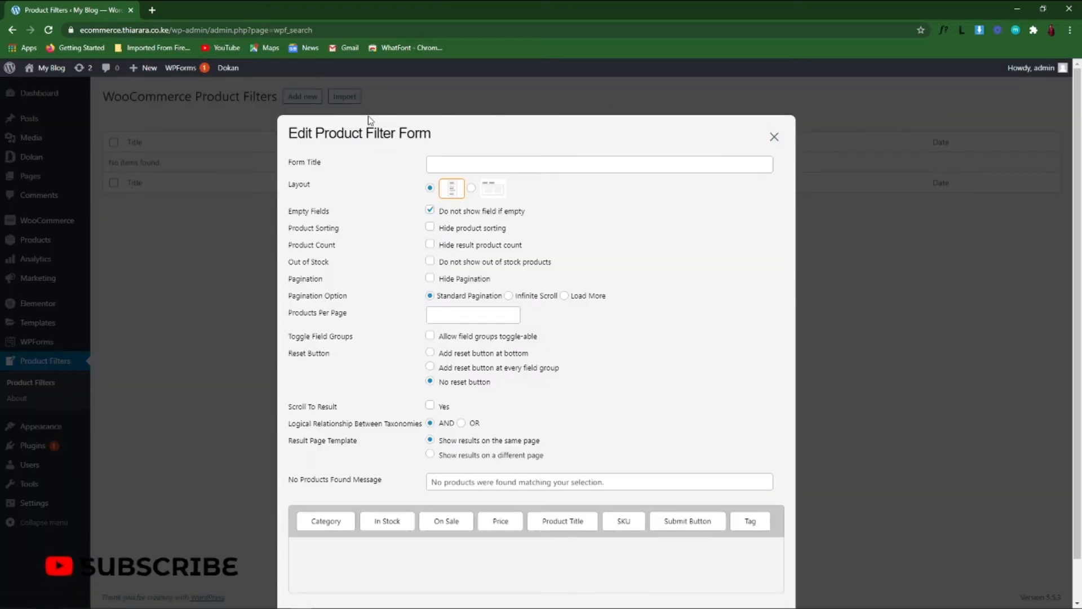
pyautogui.click(774, 137)
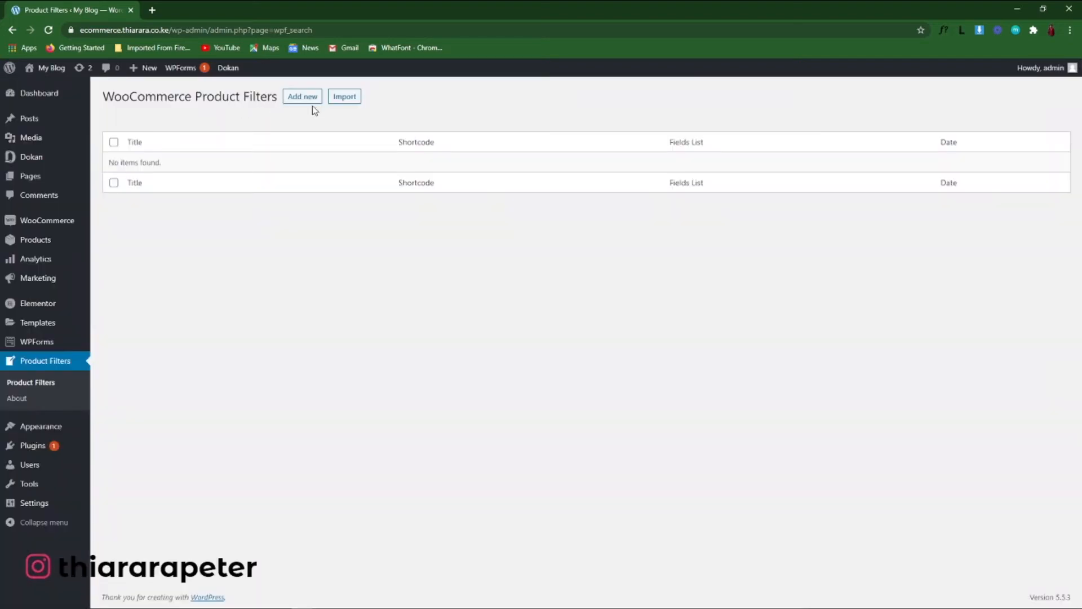
pyautogui.click(307, 99)
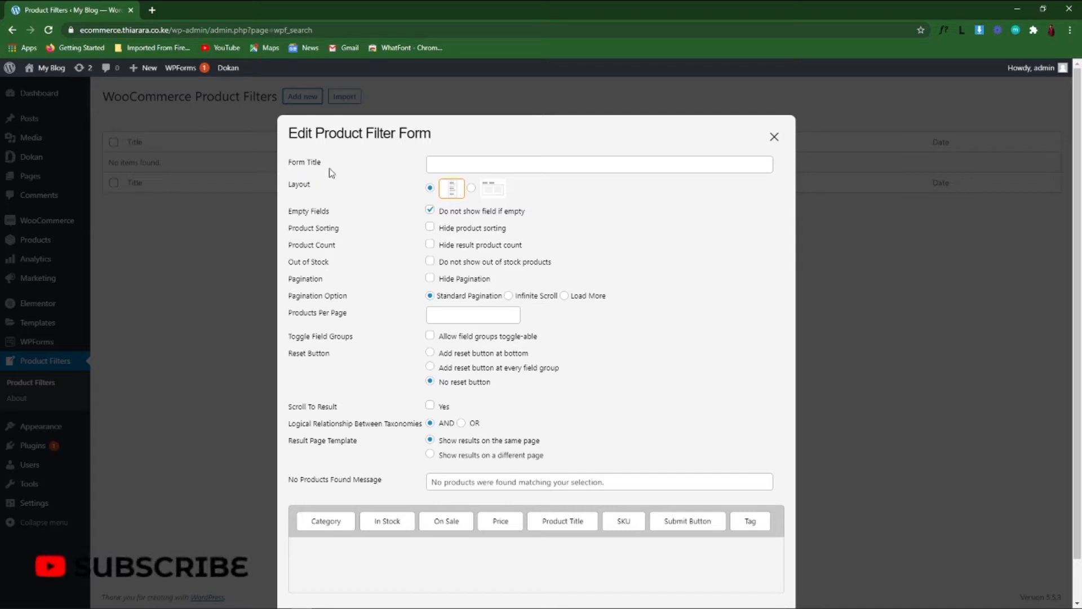
pyautogui.moveTo(331, 169); pyautogui.dragTo(285, 173)
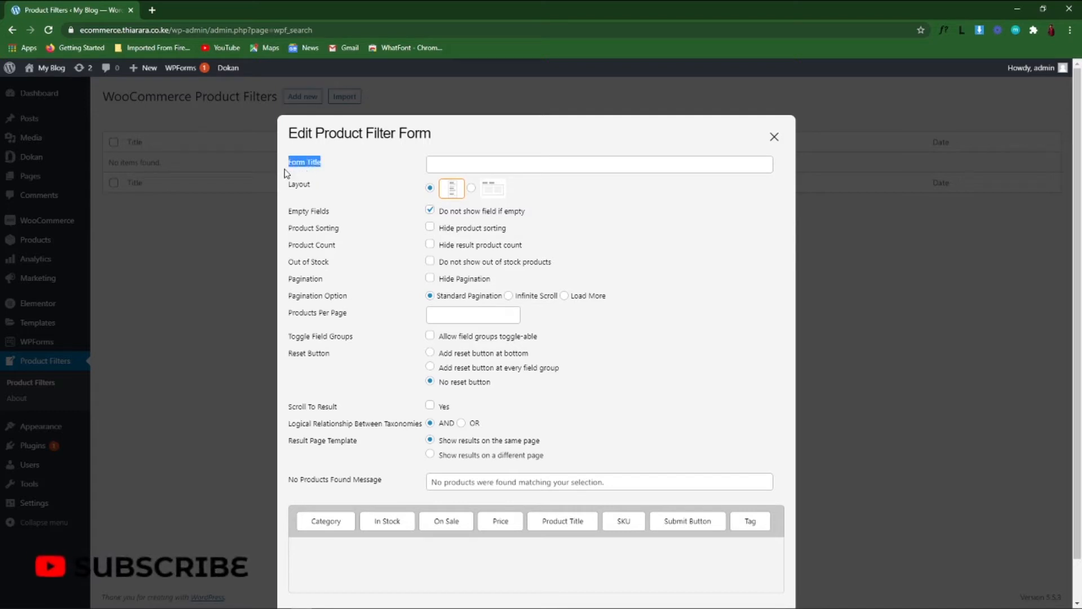
pyautogui.click(433, 162)
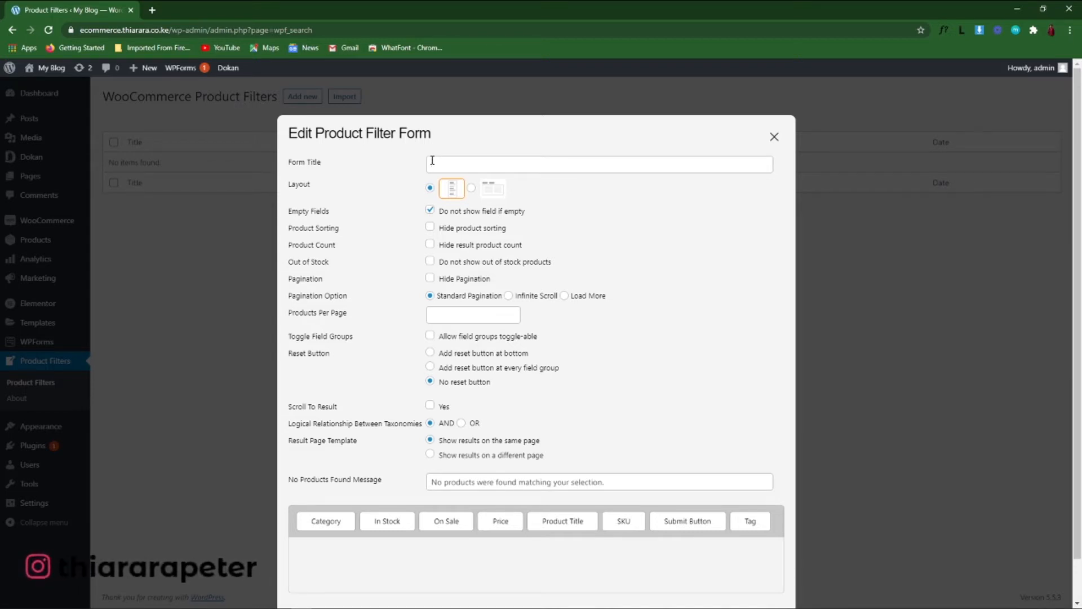
pyautogui.write('sidebar filter')
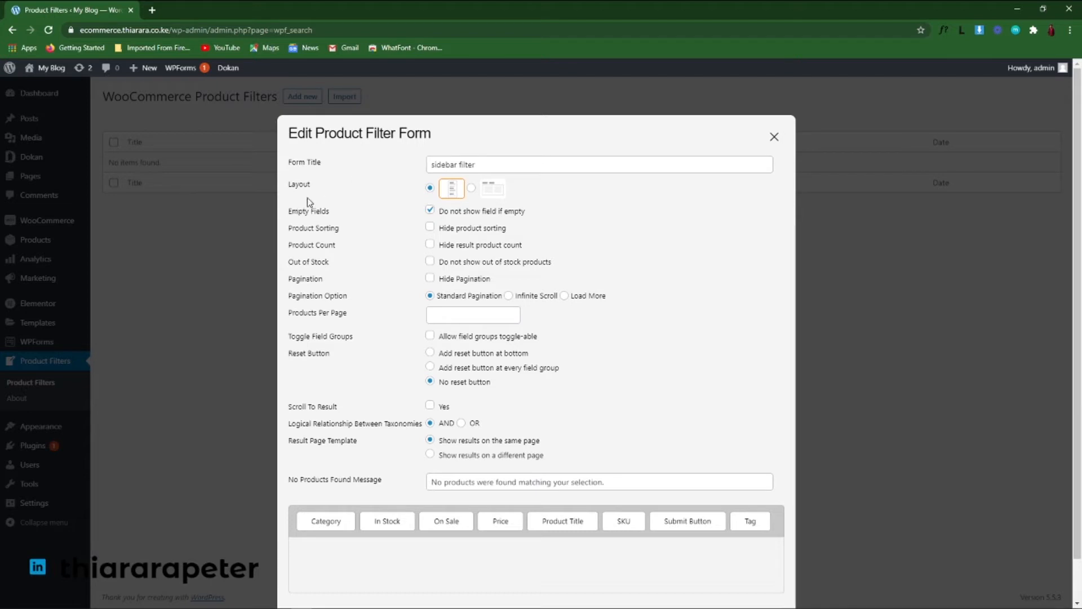
# Try the horizontal layout for the filter form and set it back to the vertical layout
pyautogui.click(480, 192)
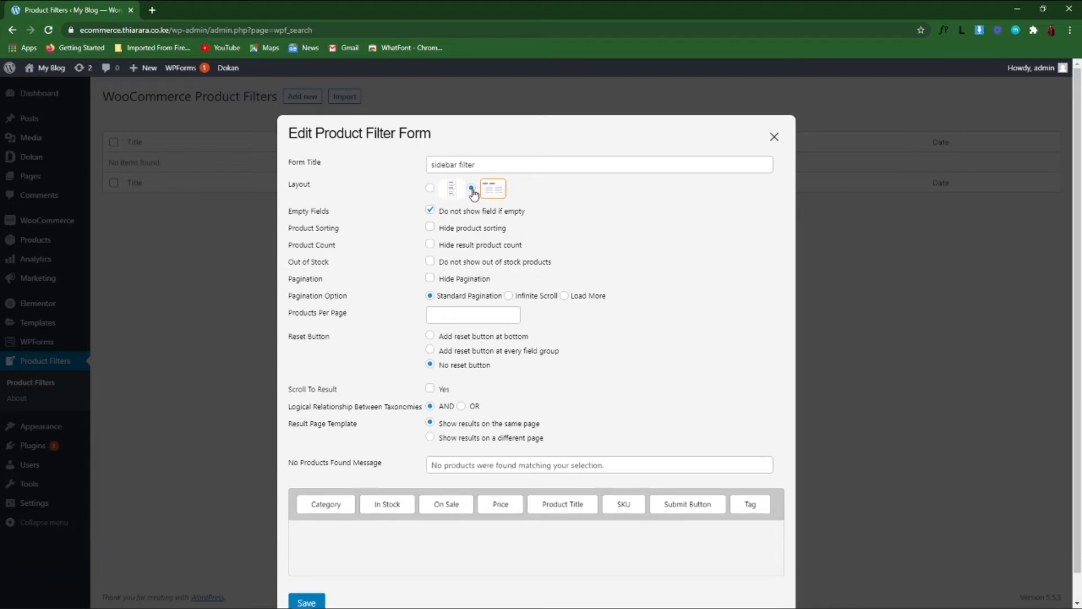
pyautogui.click(443, 192)
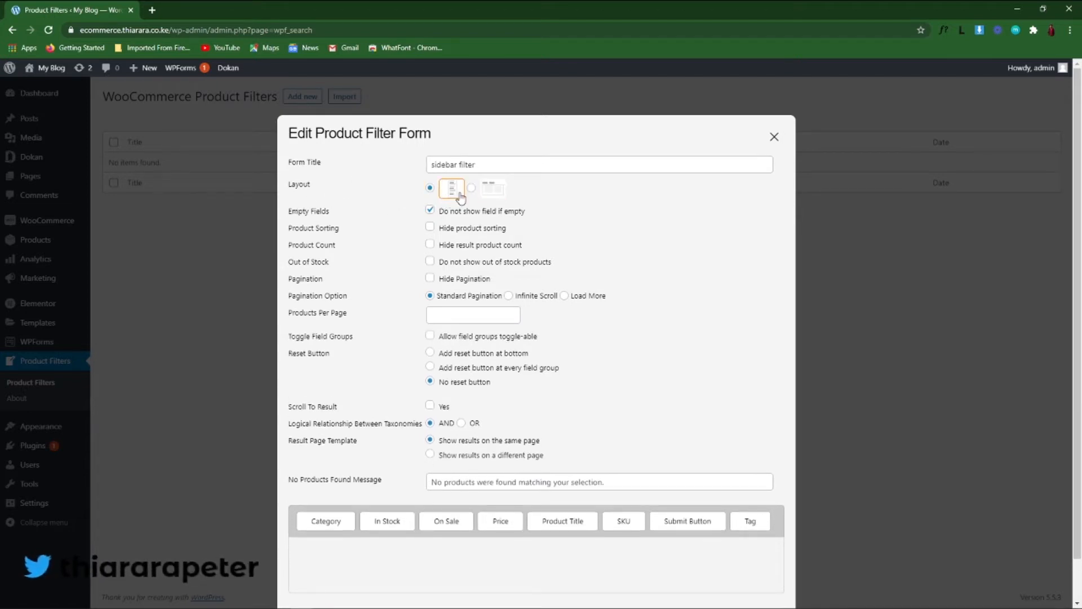
pyautogui.click(488, 195)
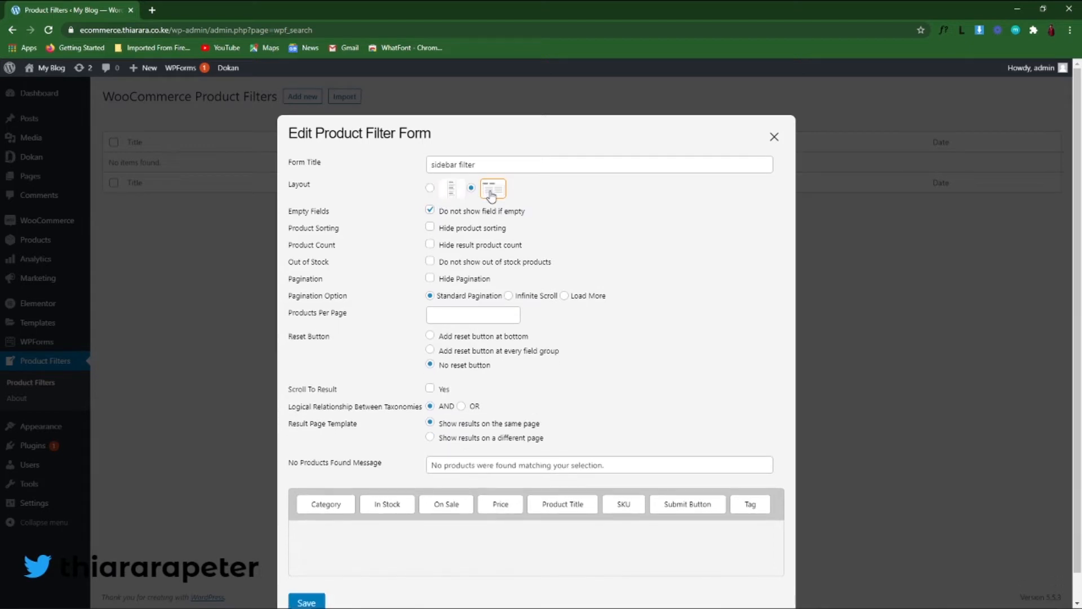
pyautogui.click(431, 191)
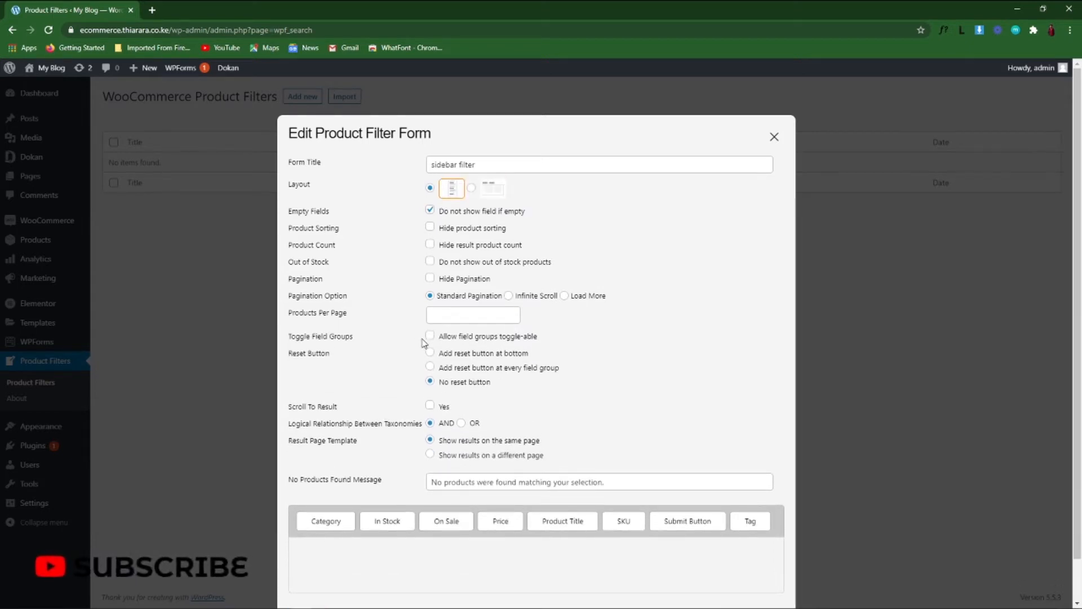
# Open evendors.thiarara.co.ke/shop in a new browser tab and review the filter fields in its sidebar
pyautogui.click(152, 10)
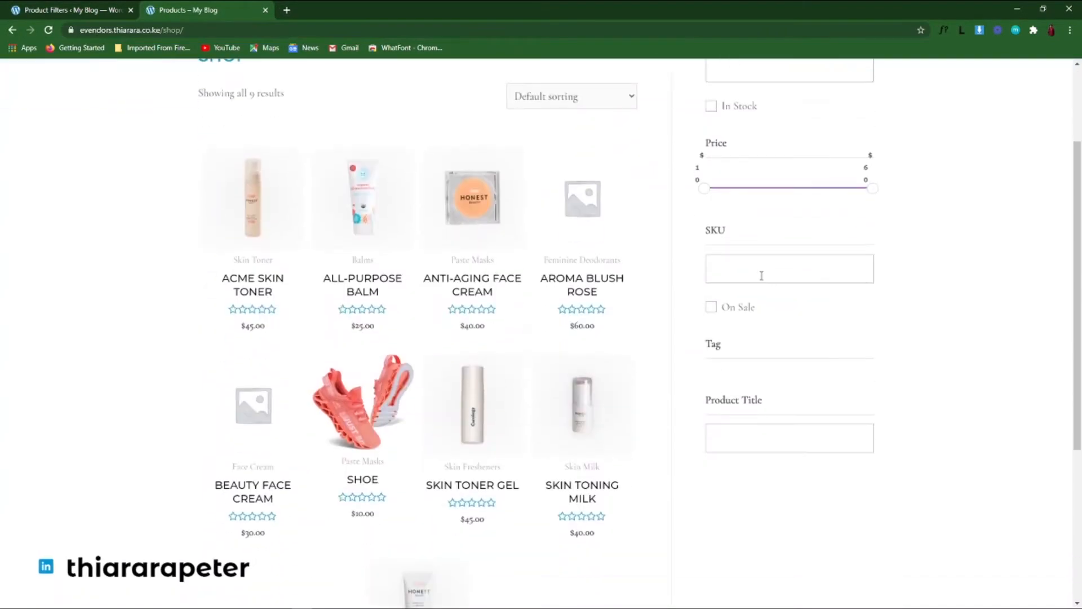
pyautogui.scroll(3, 761, 275)
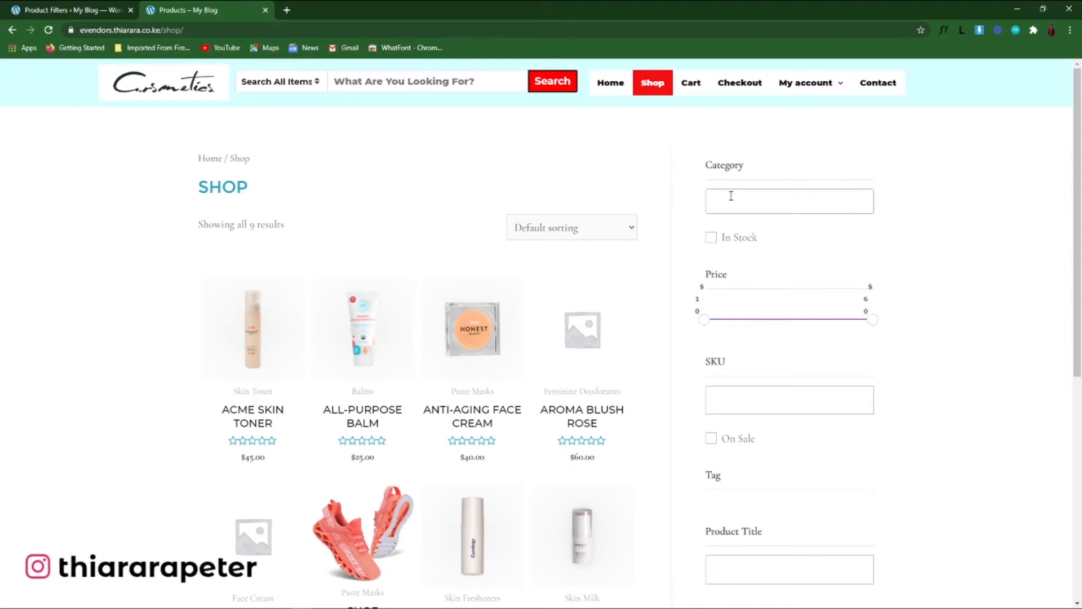
pyautogui.scroll(-5, 879, 225)
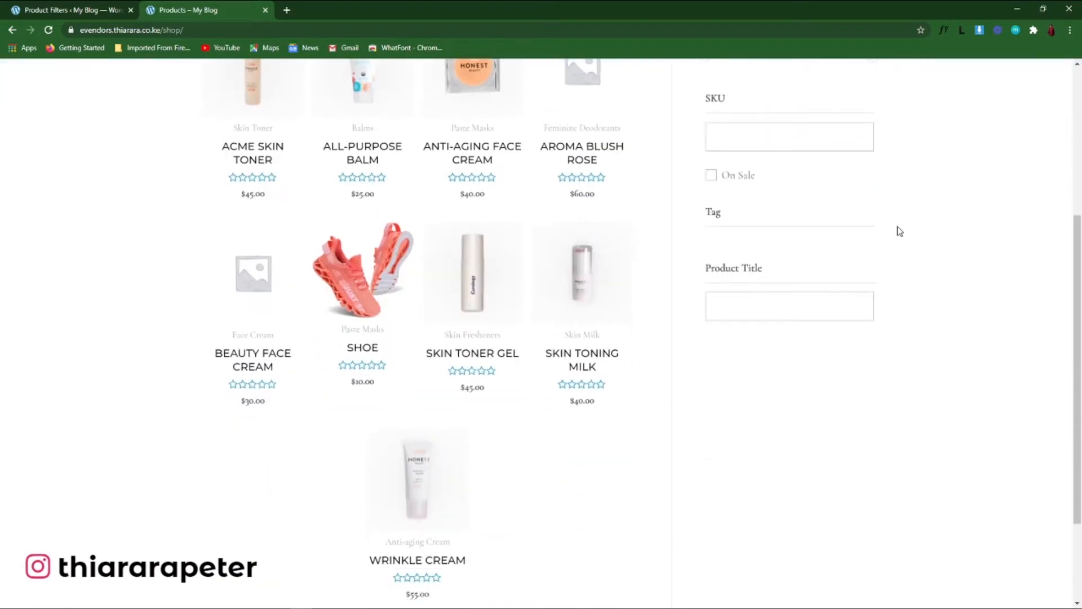
pyautogui.scroll(5, 896, 230)
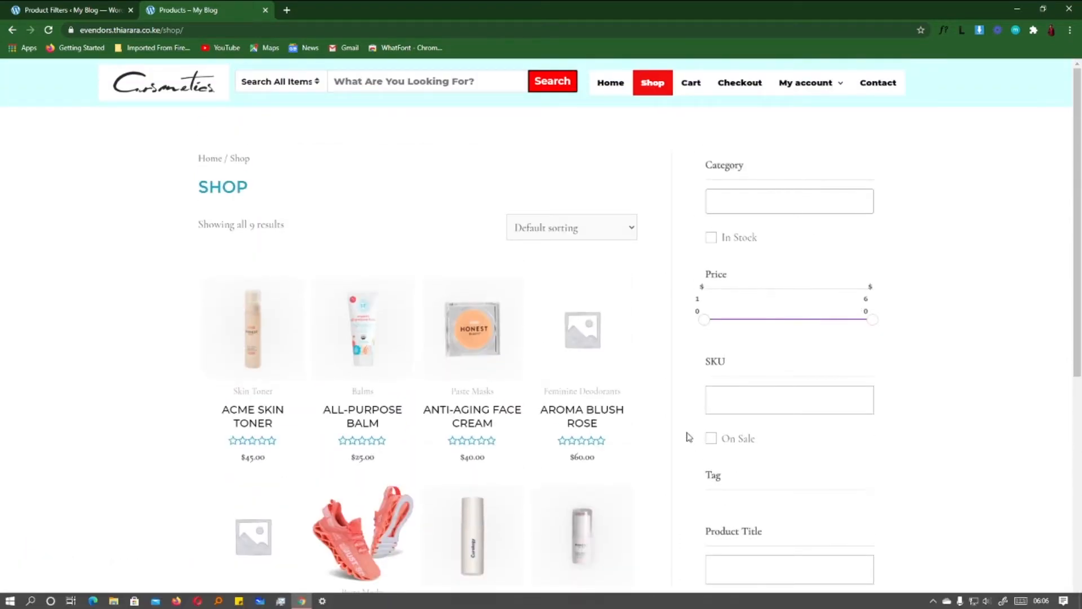
pyautogui.click(56, 7)
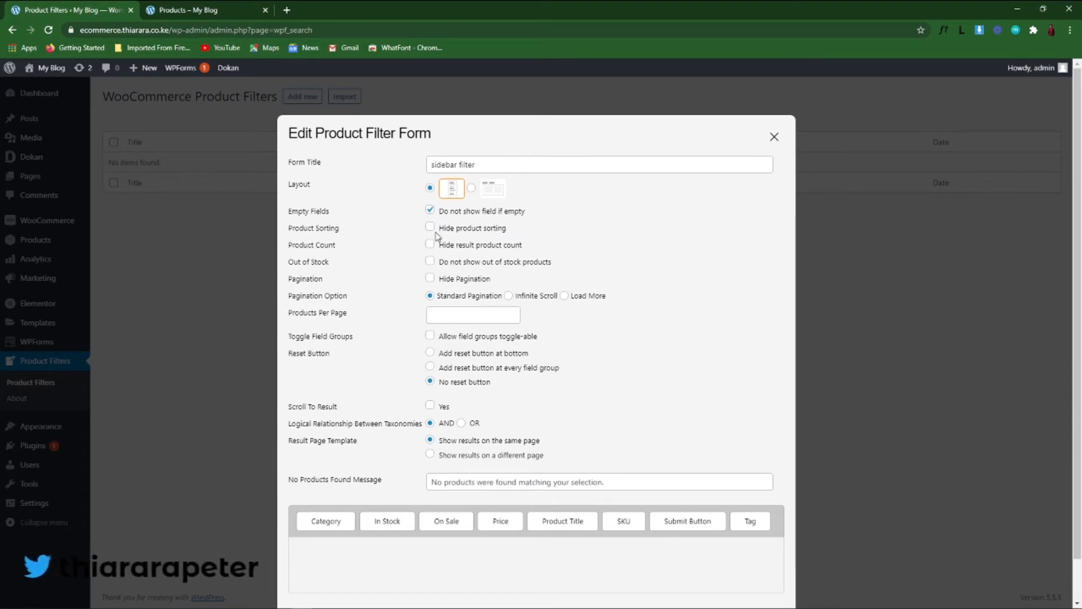
# Examine the product sorting choices and the category filter's product counts on the example shop page
pyautogui.click(186, 9)
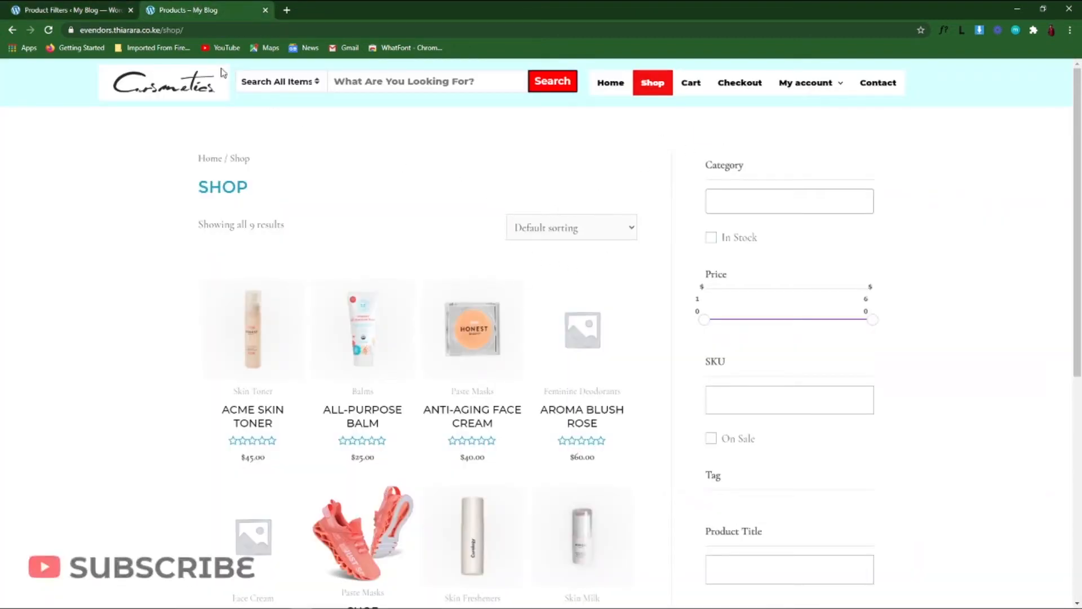
pyautogui.click(85, 9)
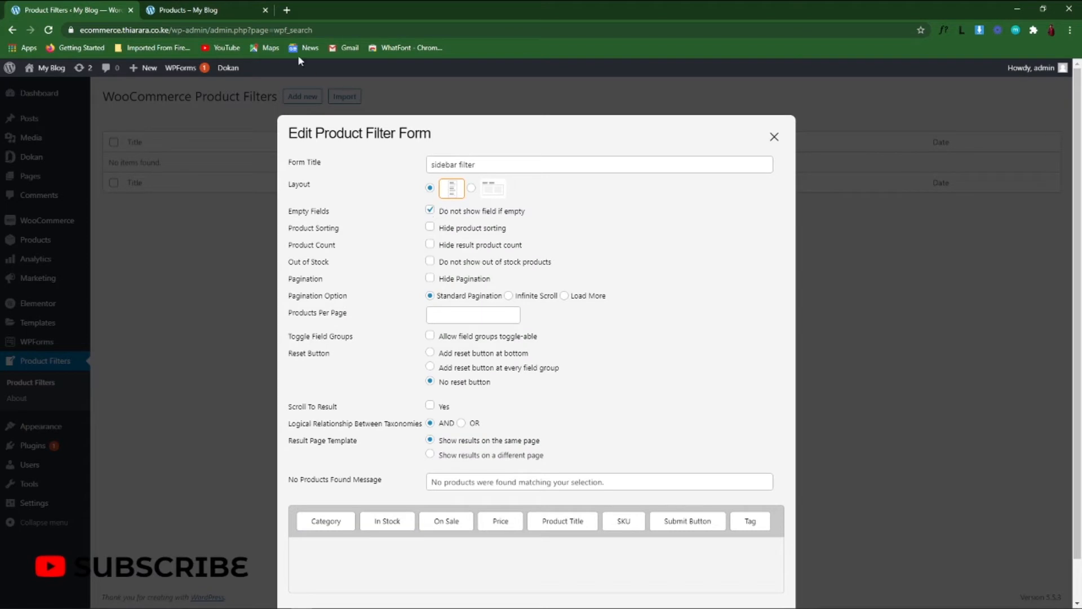
pyautogui.click(204, 10)
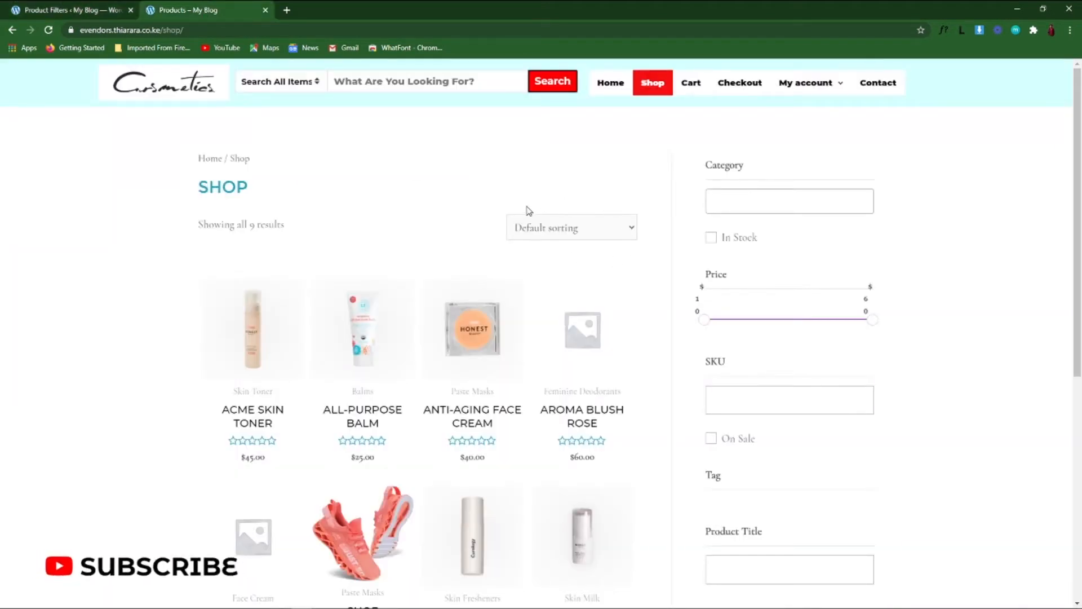
pyautogui.click(589, 234)
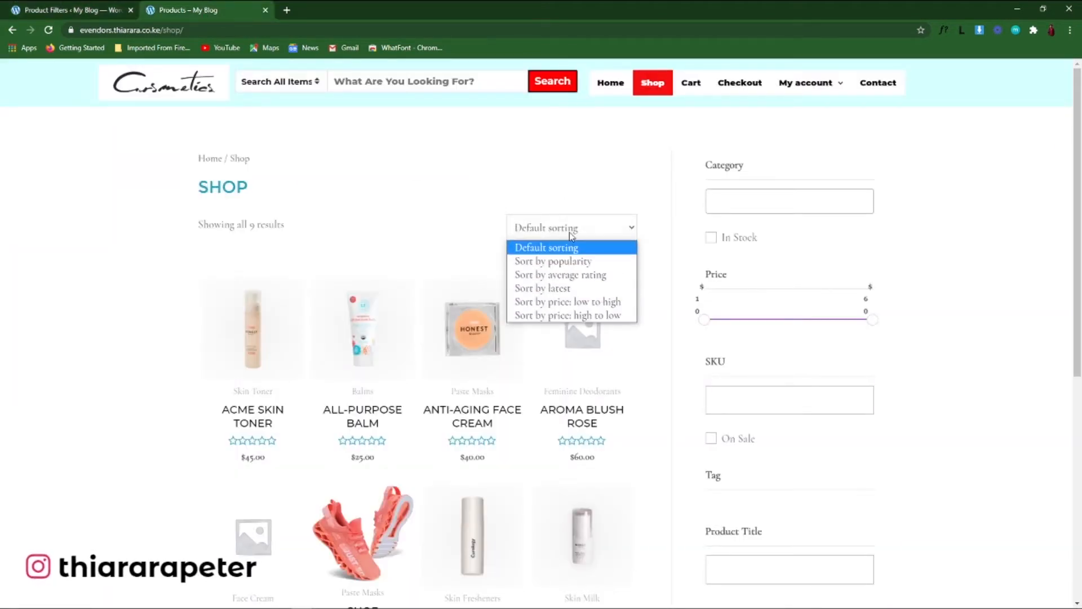
pyautogui.click(496, 219)
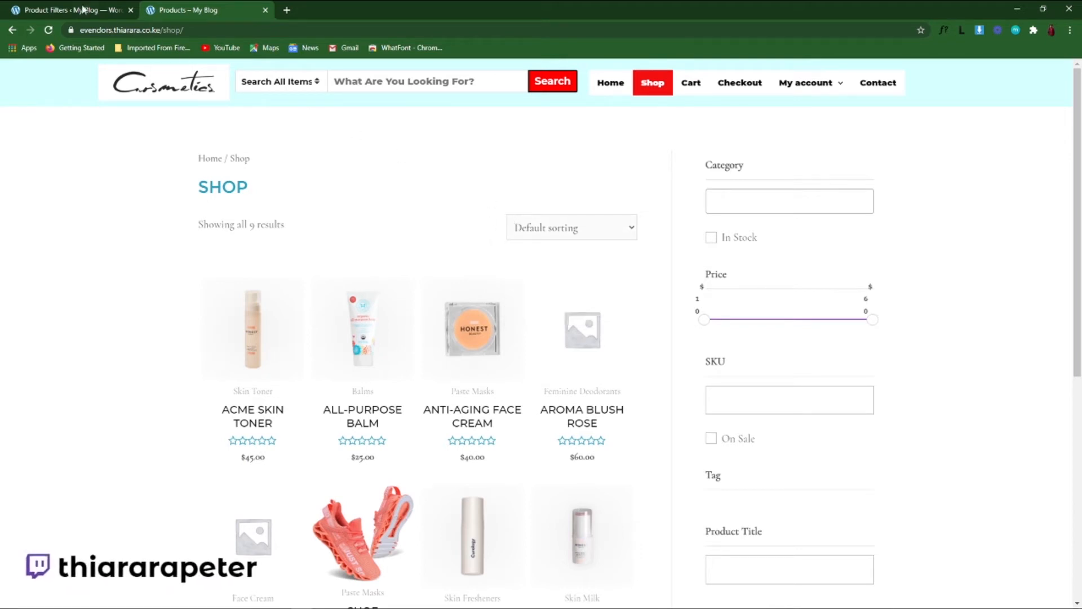
pyautogui.click(82, 9)
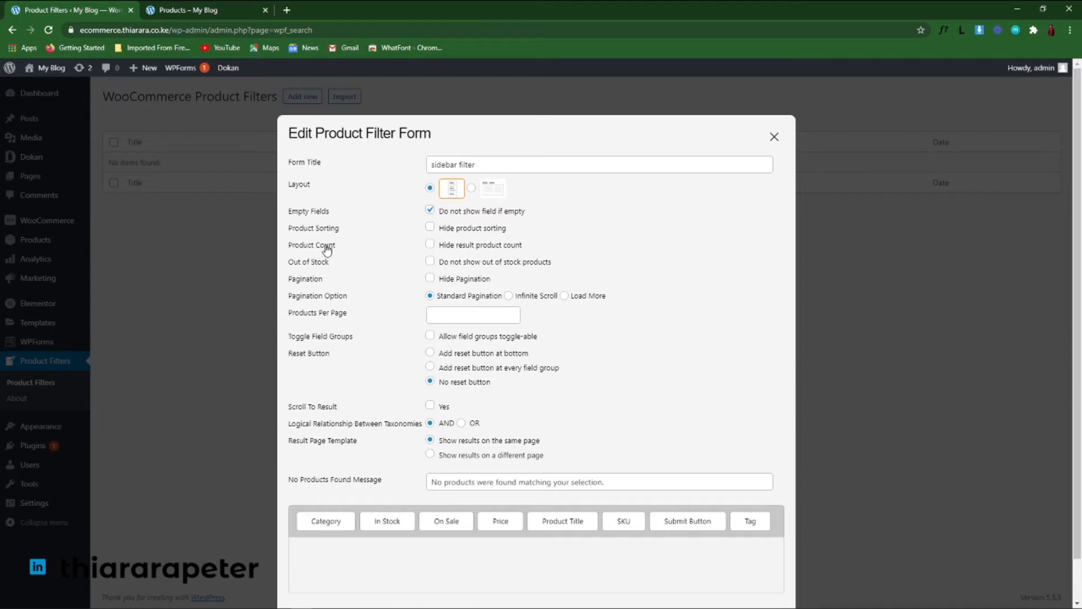
pyautogui.click(231, 12)
pyautogui.click(763, 201)
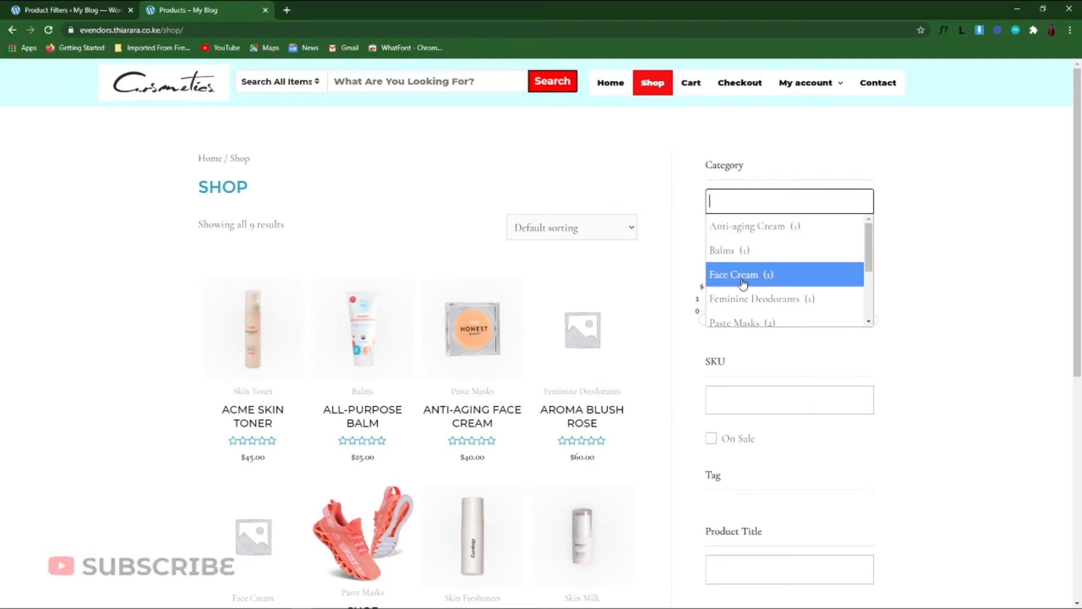
# Set the sidebar filter form not to show out of stock products
pyautogui.click(72, 8)
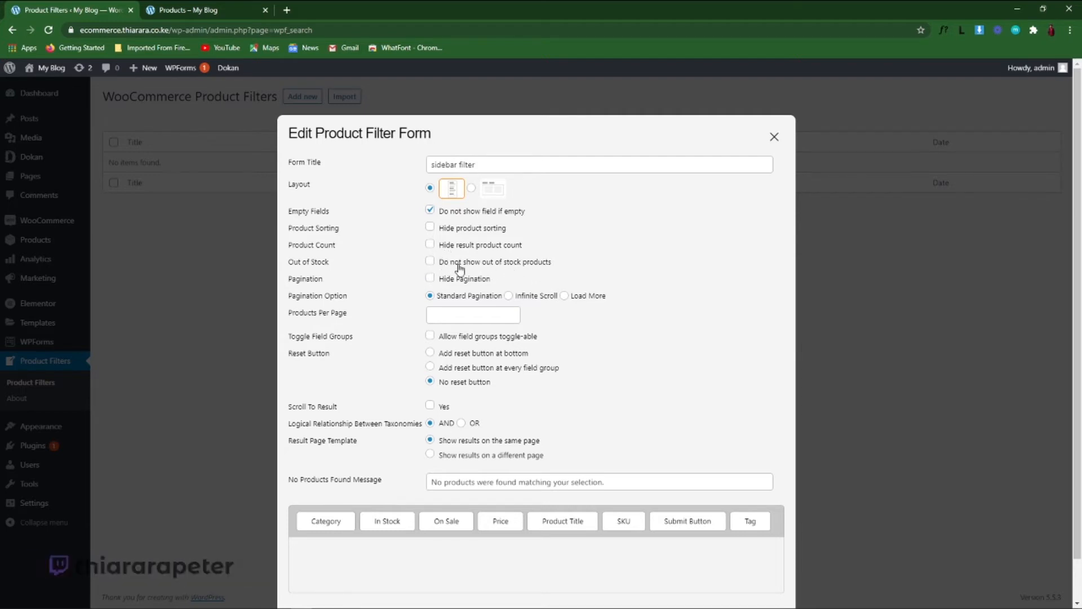
pyautogui.click(430, 261)
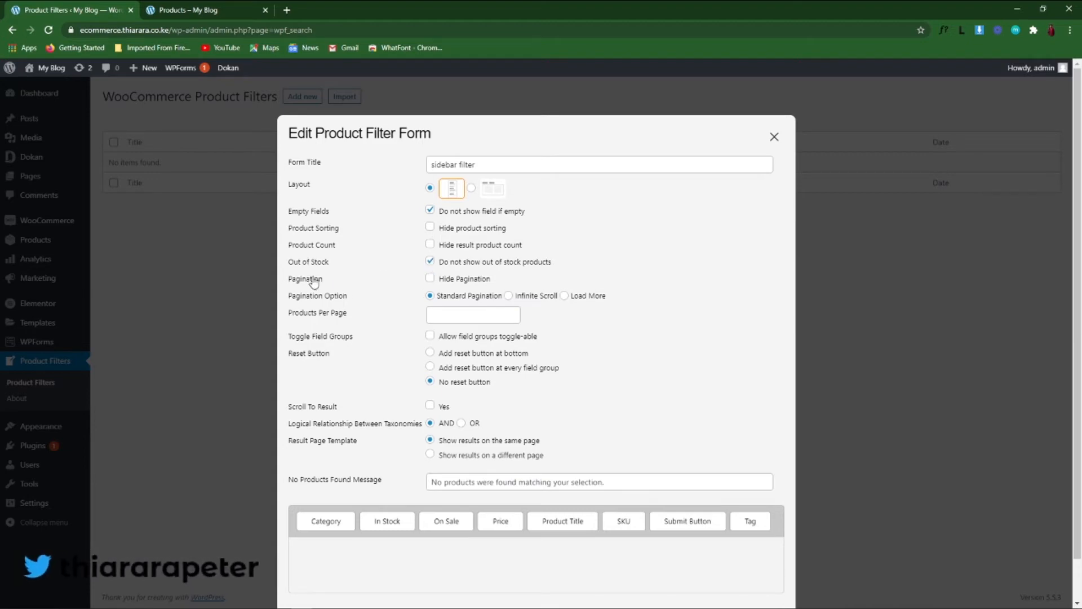
# Look through the example shop's full product listing to see how pagination would apply to it
pyautogui.click(197, 10)
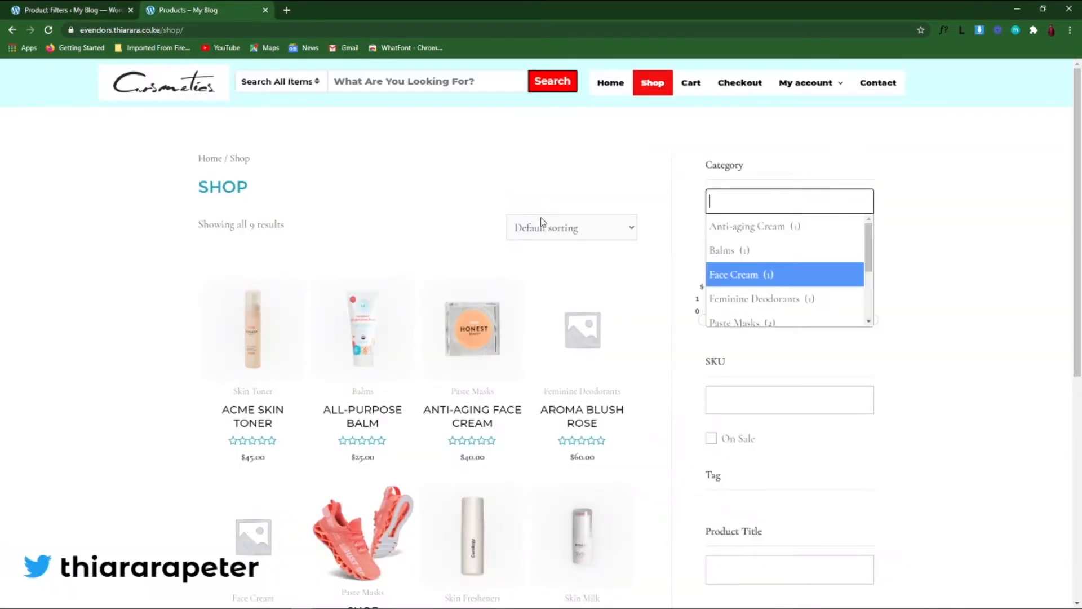
pyautogui.scroll(-5, 485, 333)
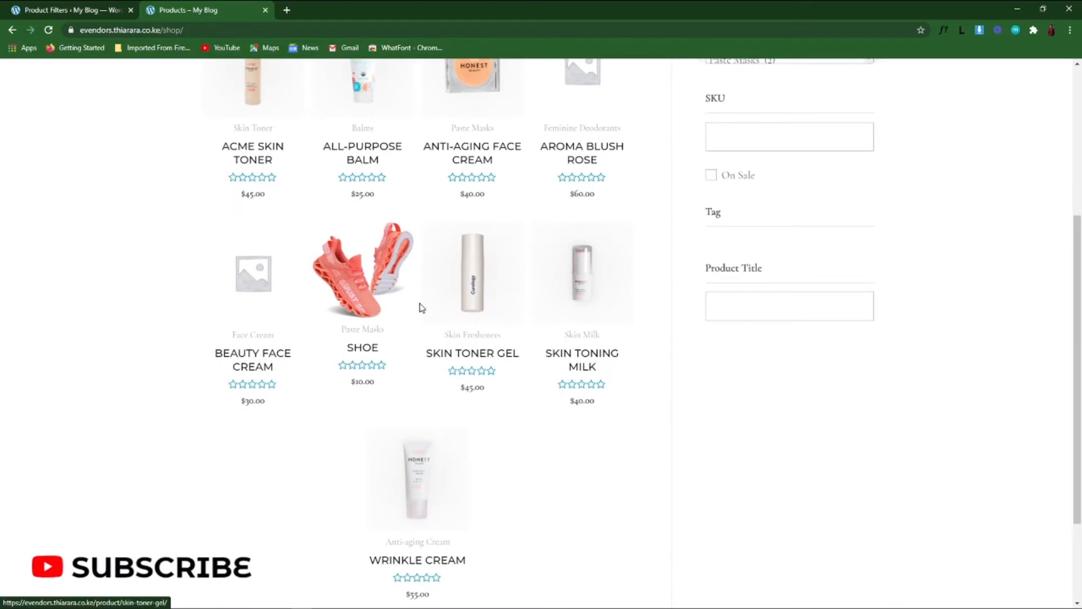
pyautogui.scroll(-3, 422, 309)
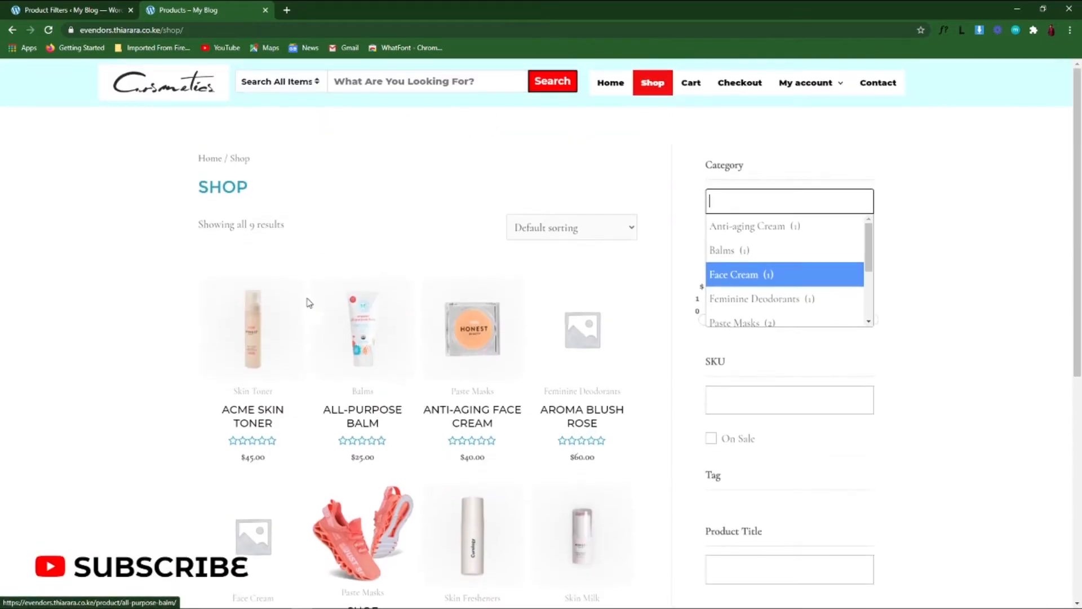
pyautogui.scroll(-7, 620, 451)
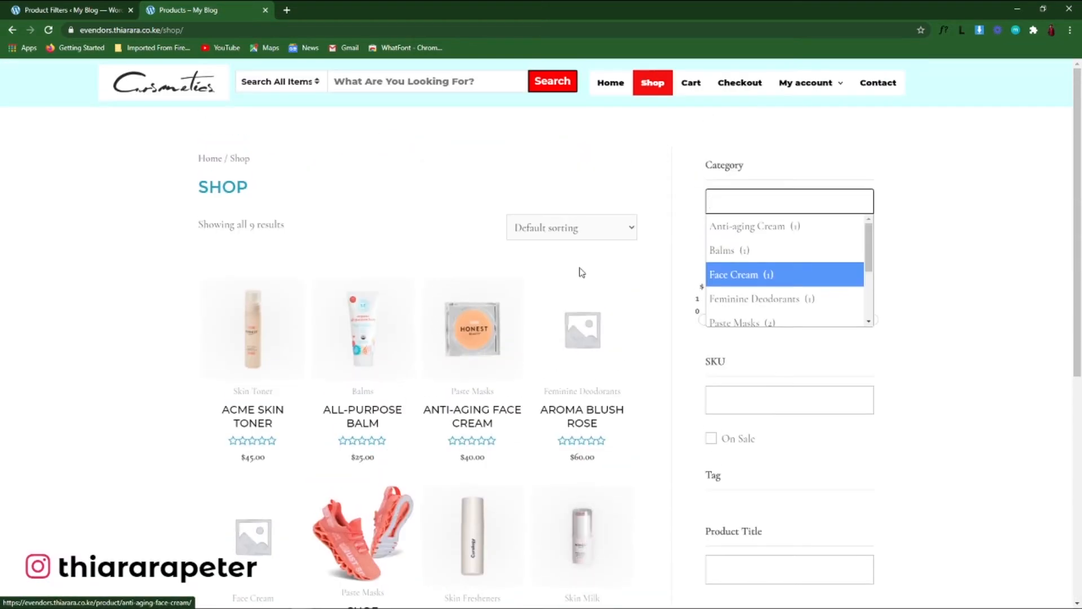
pyautogui.scroll(-7, 582, 272)
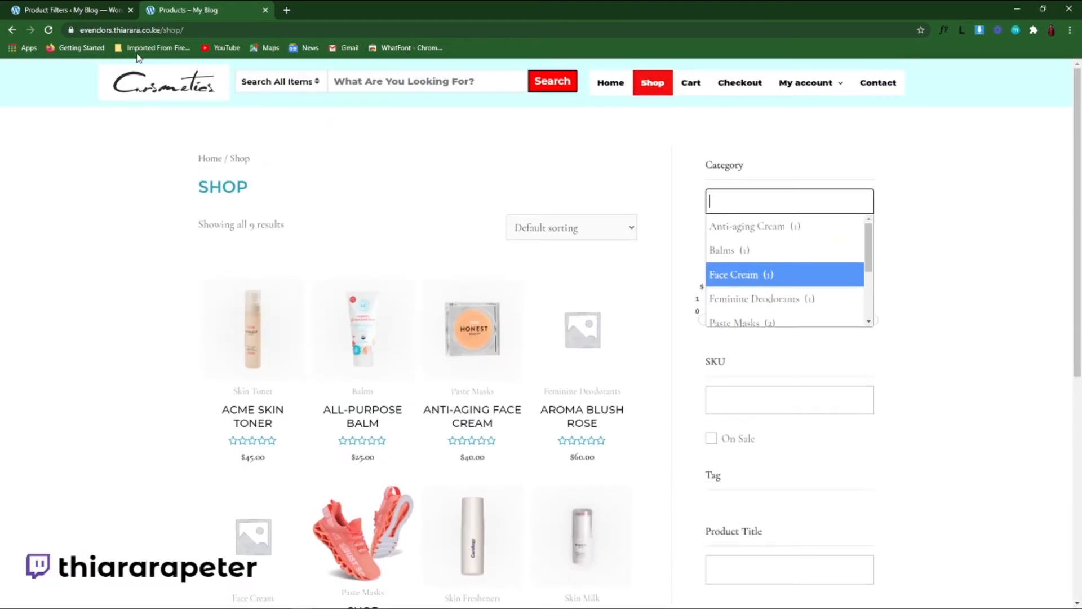
# Set Products Per Page to 12 in the sidebar filter form
pyautogui.click(85, 10)
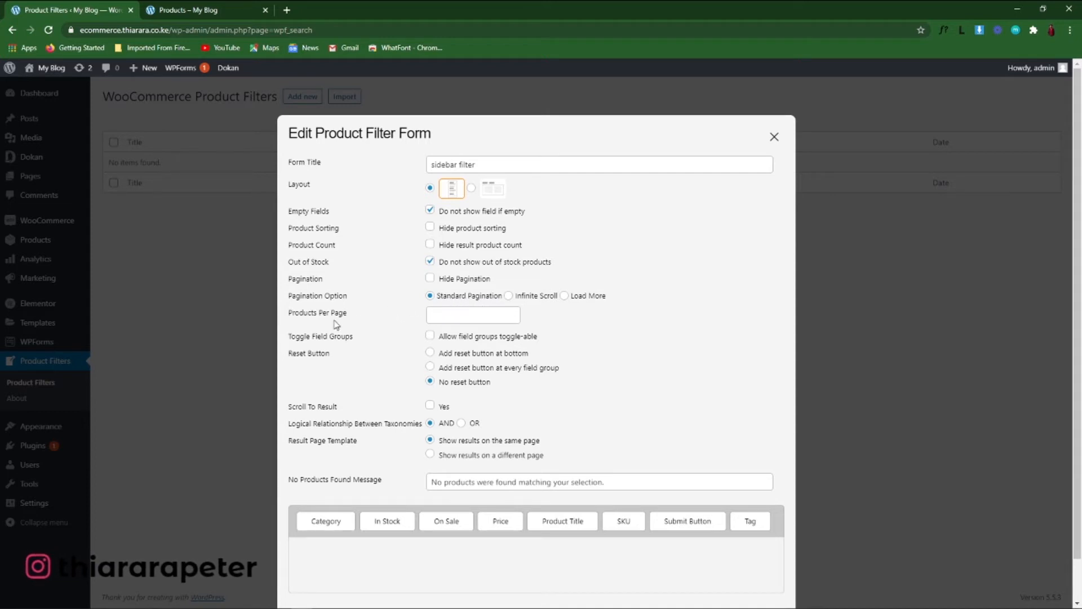
pyautogui.click(432, 312)
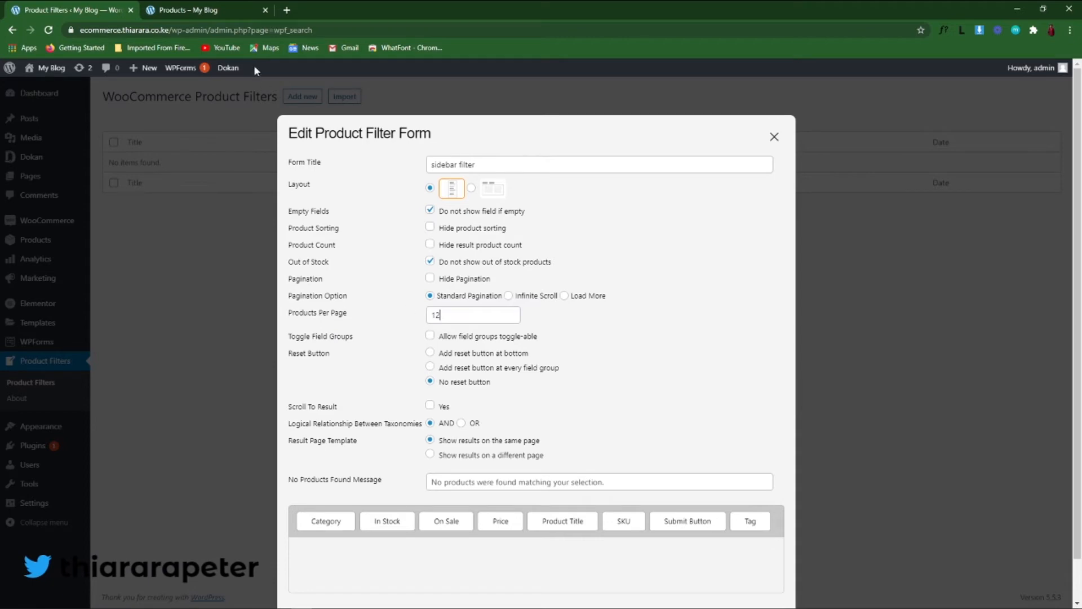
# Review the field groups in the example shop's sidebar filter, including the expanded category list
pyautogui.click(200, 9)
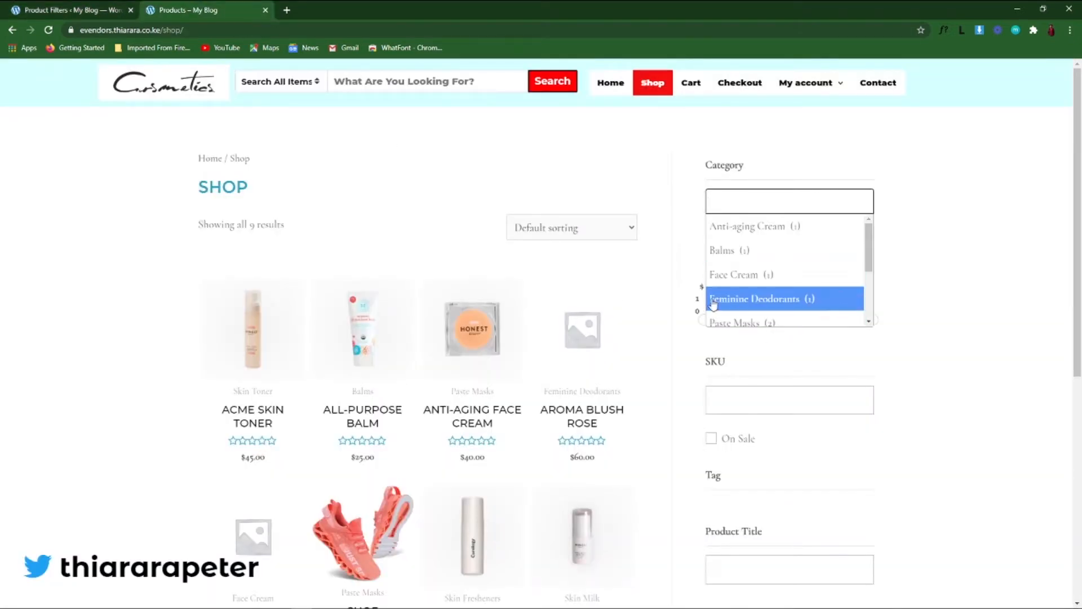
pyautogui.scroll(-3, 536, 333)
pyautogui.scroll(3, 434, 294)
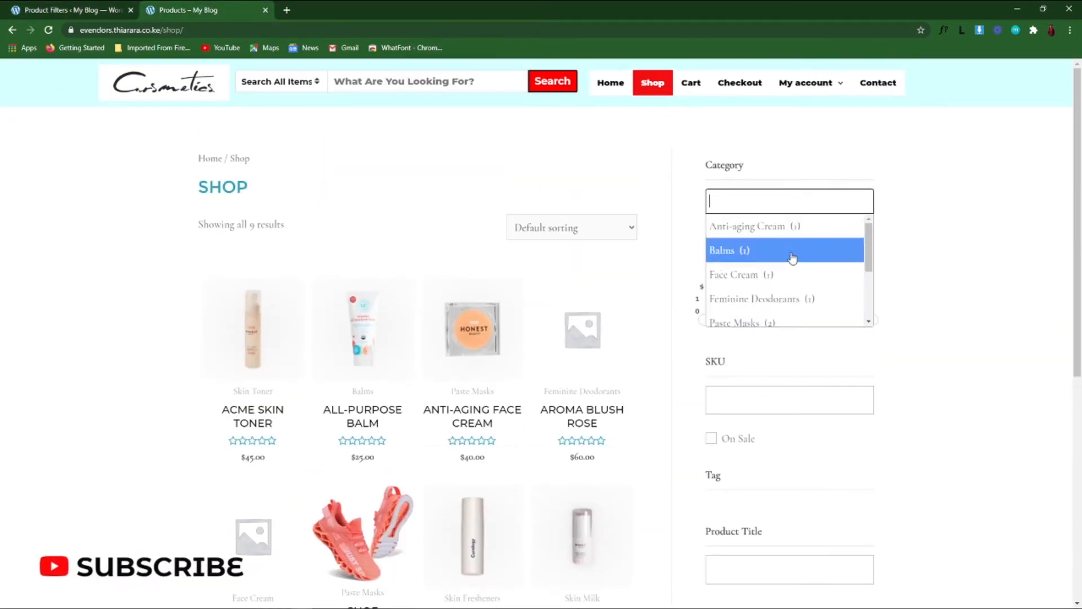
# Look over the rest of the example shop's product listing and the remaining option rows of the sidebar filter form
pyautogui.scroll(-7, 412, 330)
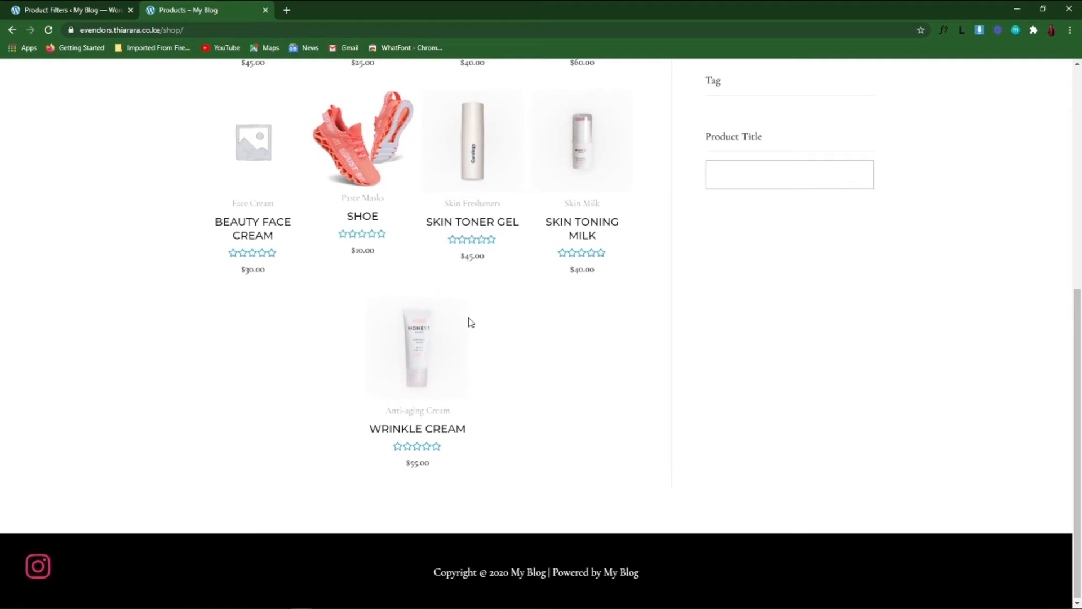
pyautogui.click(73, 9)
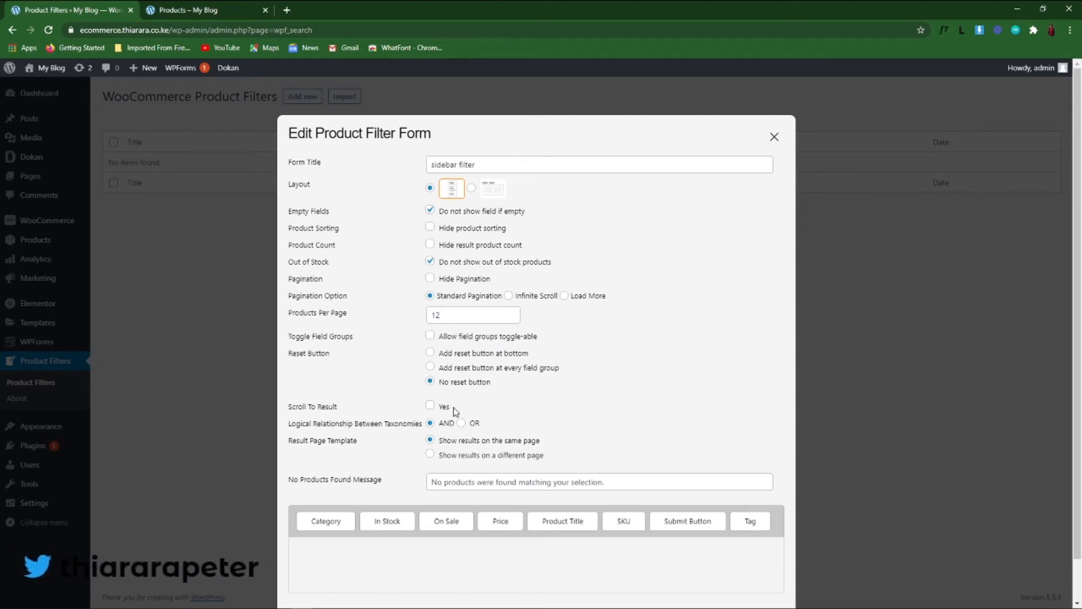
pyautogui.scroll(-1, 420, 425)
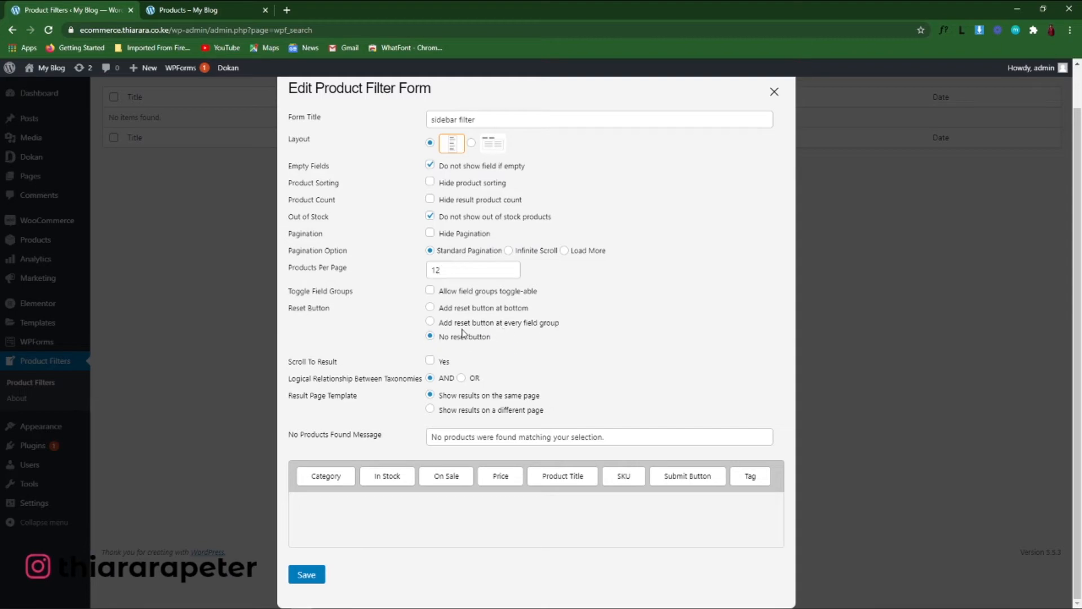
# Try the example shop's filter with In Stock ticked and a minimum price of $31, then reset both filters
pyautogui.click(196, 8)
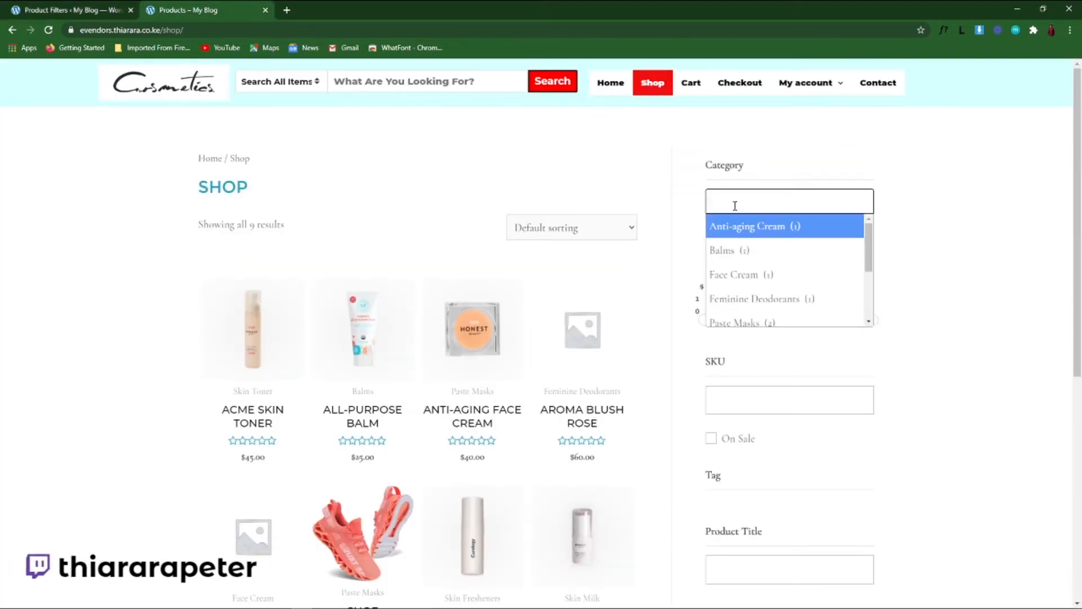
pyautogui.click(781, 180)
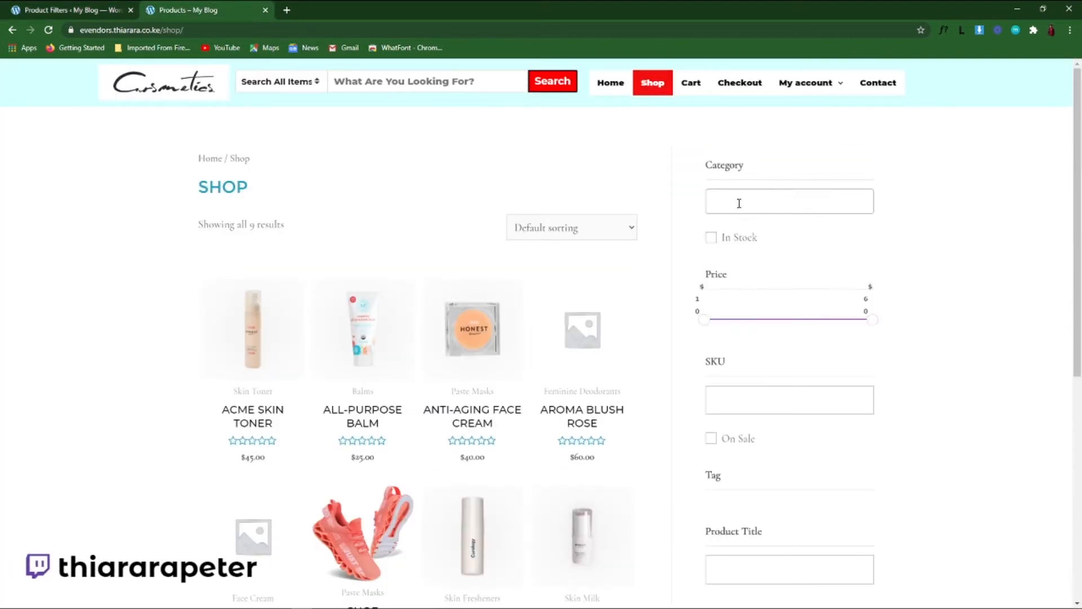
pyautogui.click(722, 238)
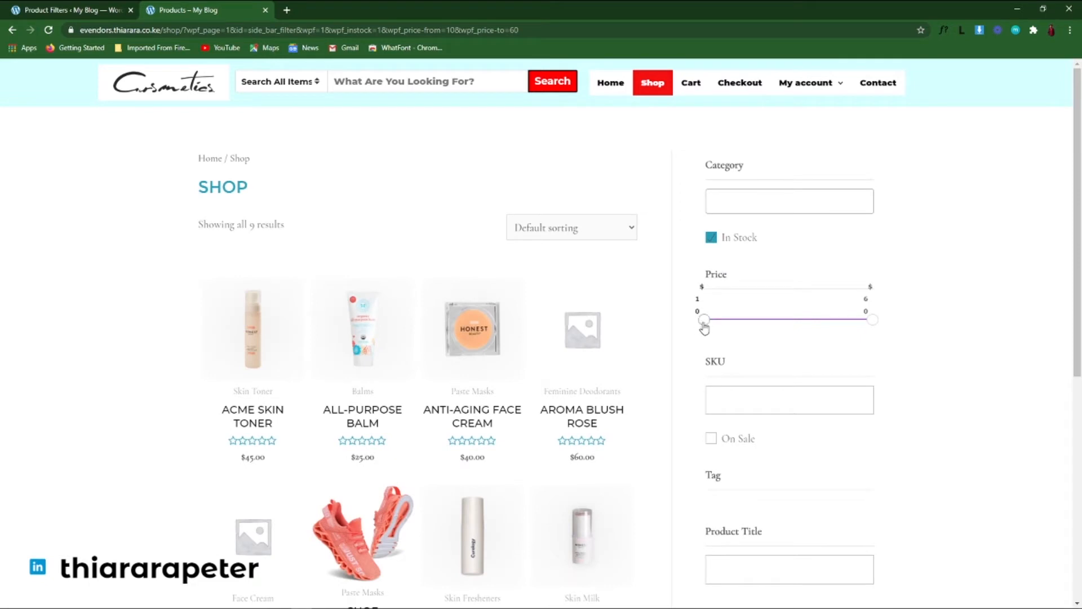
pyautogui.moveTo(704, 327); pyautogui.dragTo(776, 344)
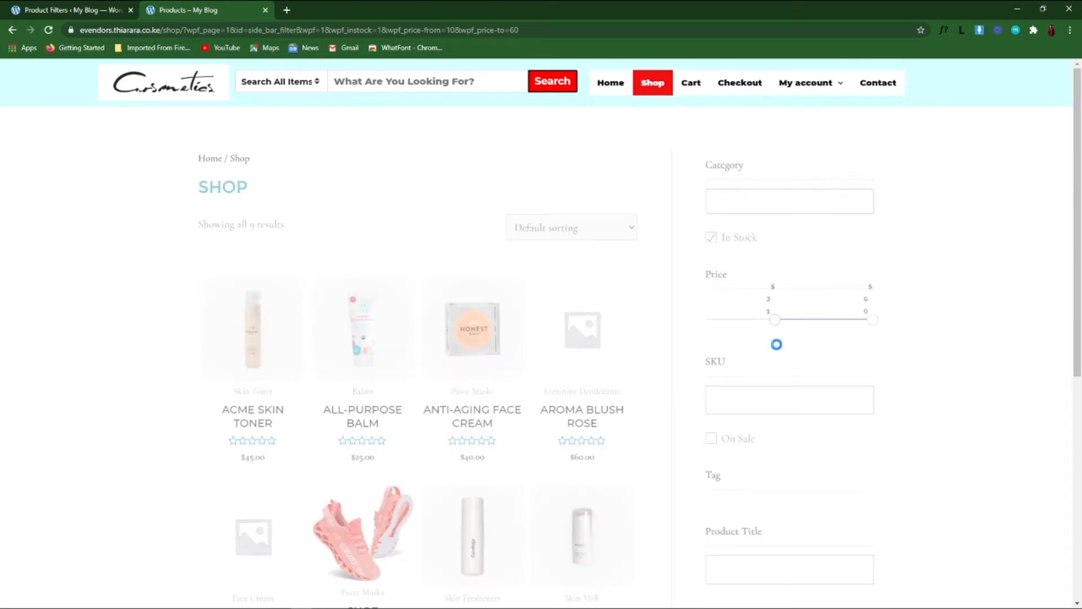
pyautogui.moveTo(775, 319); pyautogui.dragTo(694, 271)
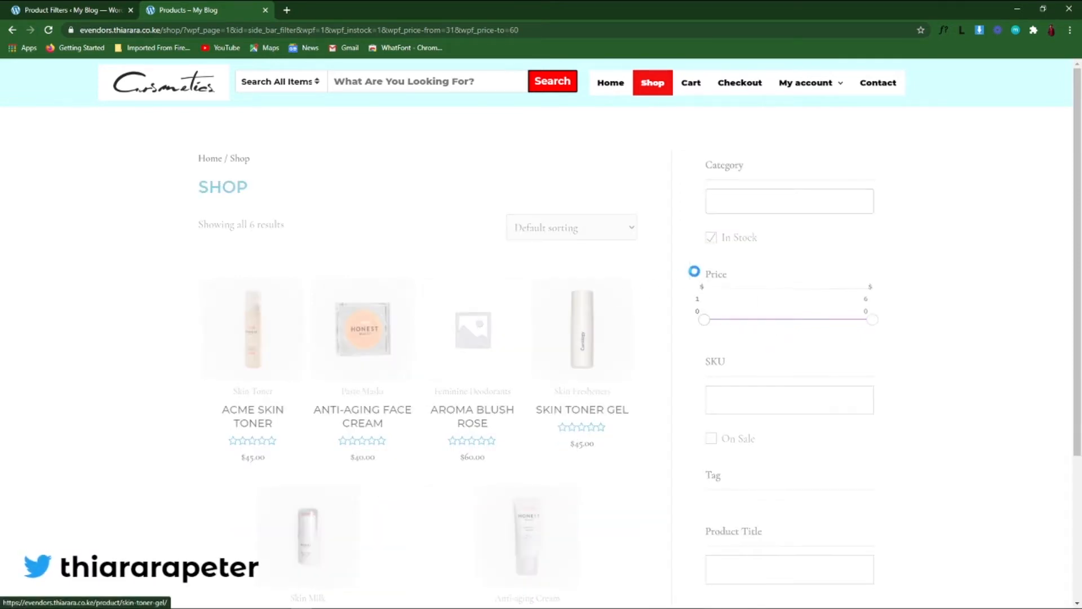
pyautogui.click(712, 240)
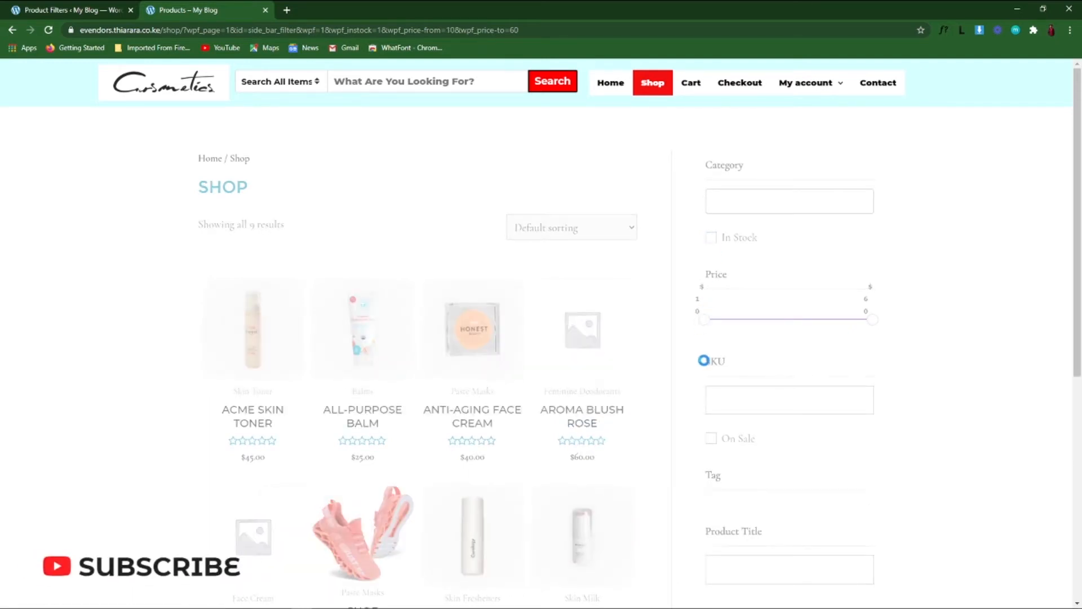
# Compare the form's available field modules with the filter groups shown in the example shop's sidebar
pyautogui.click(65, 9)
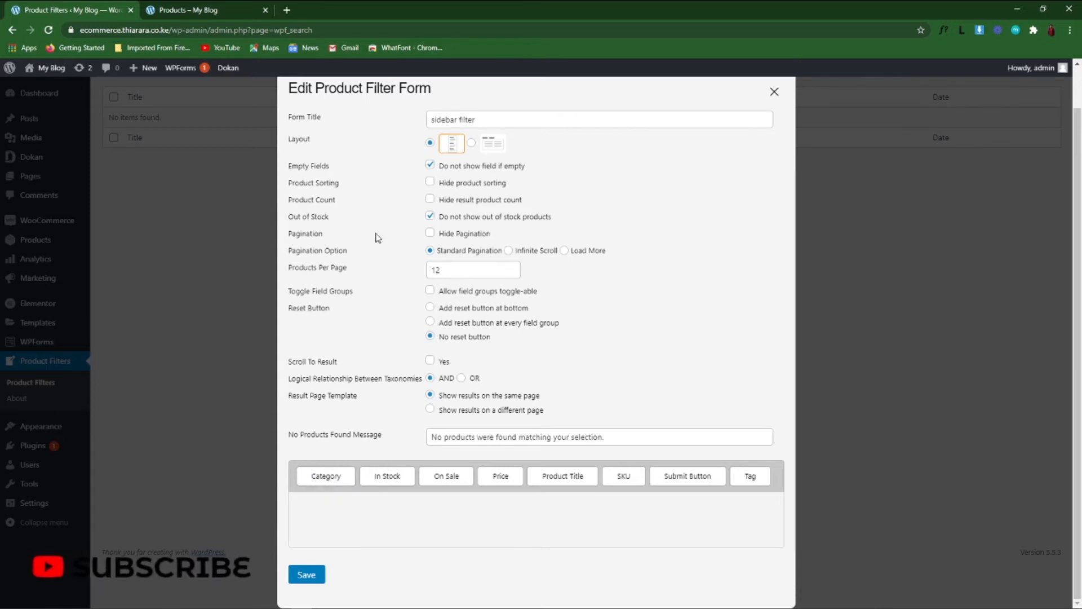
pyautogui.click(204, 10)
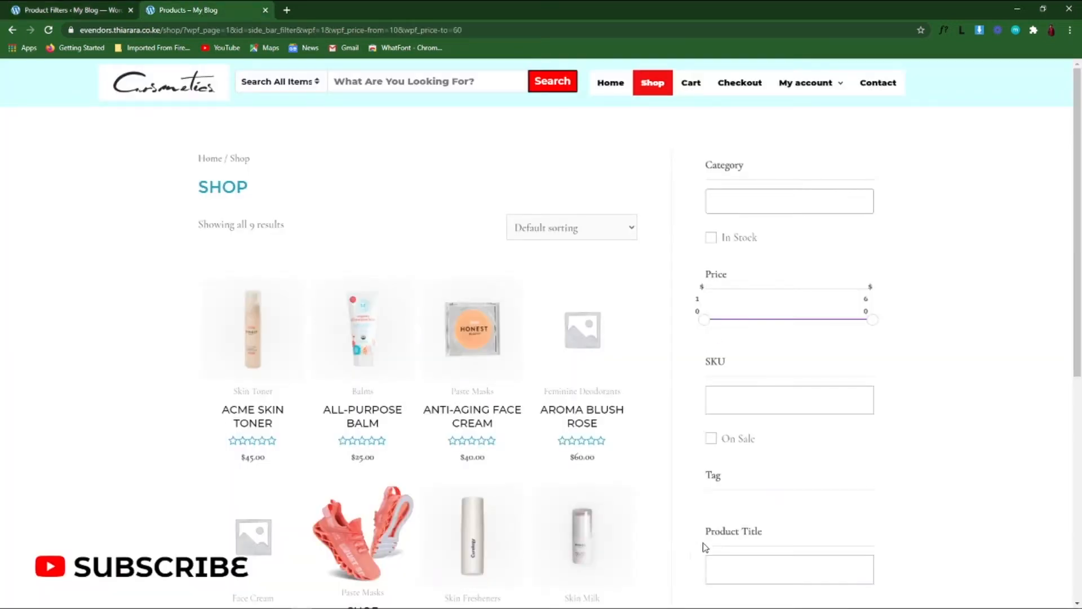
pyautogui.click(99, 11)
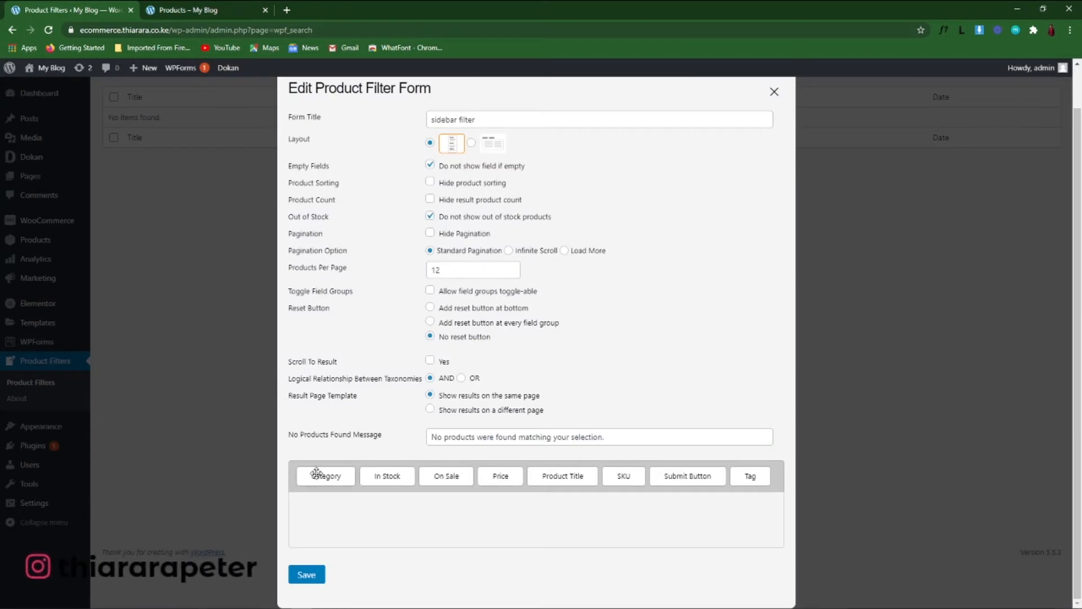
pyautogui.moveTo(324, 477); pyautogui.dragTo(330, 479)
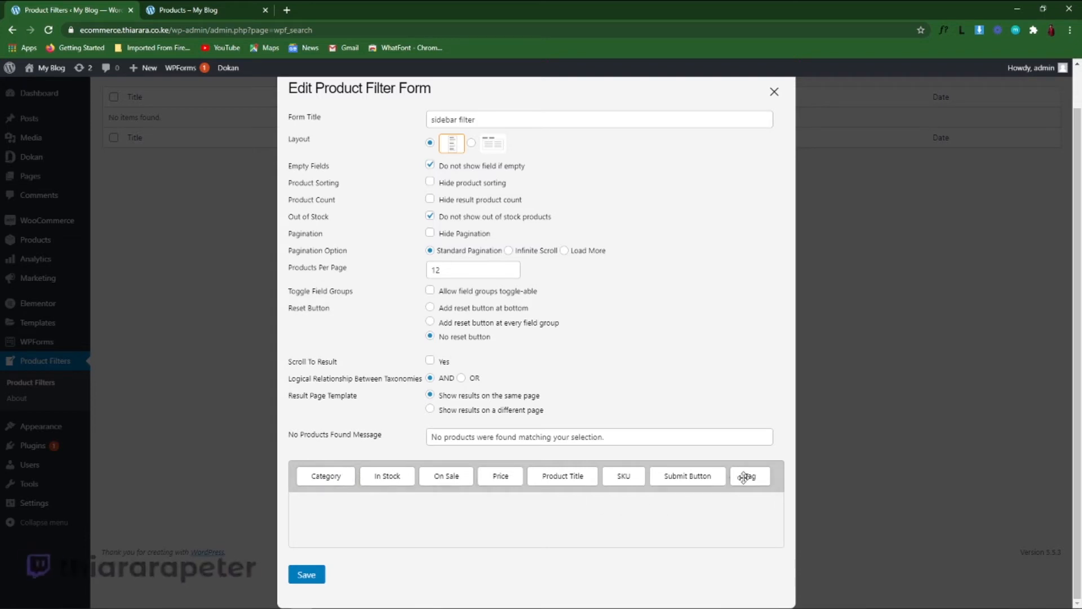
pyautogui.click(191, 9)
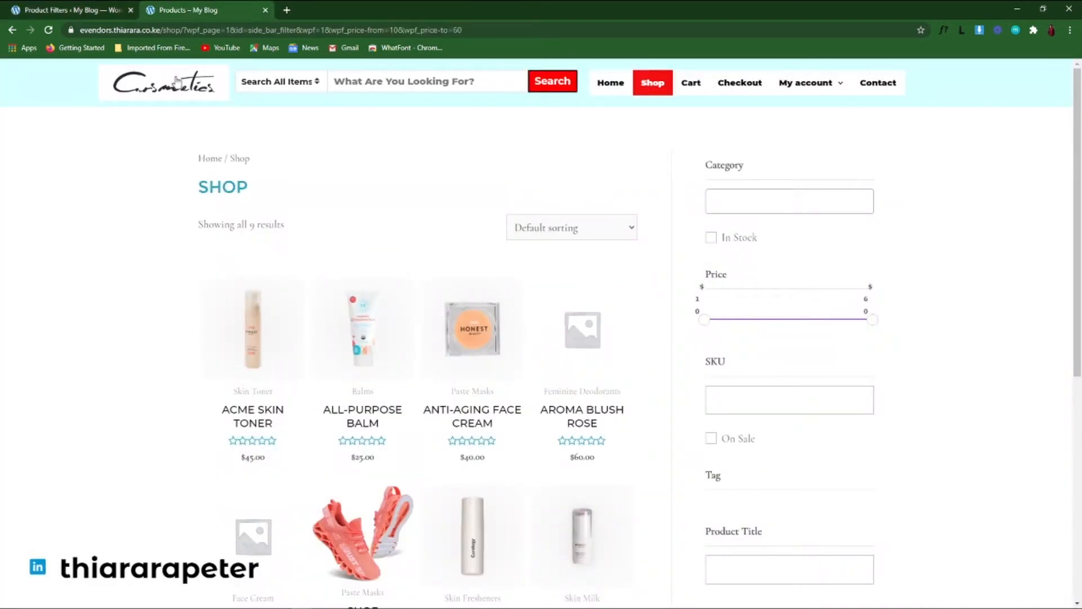
# Add the Category module to the sidebar filter form's field area and bring its settings into view
pyautogui.click(71, 10)
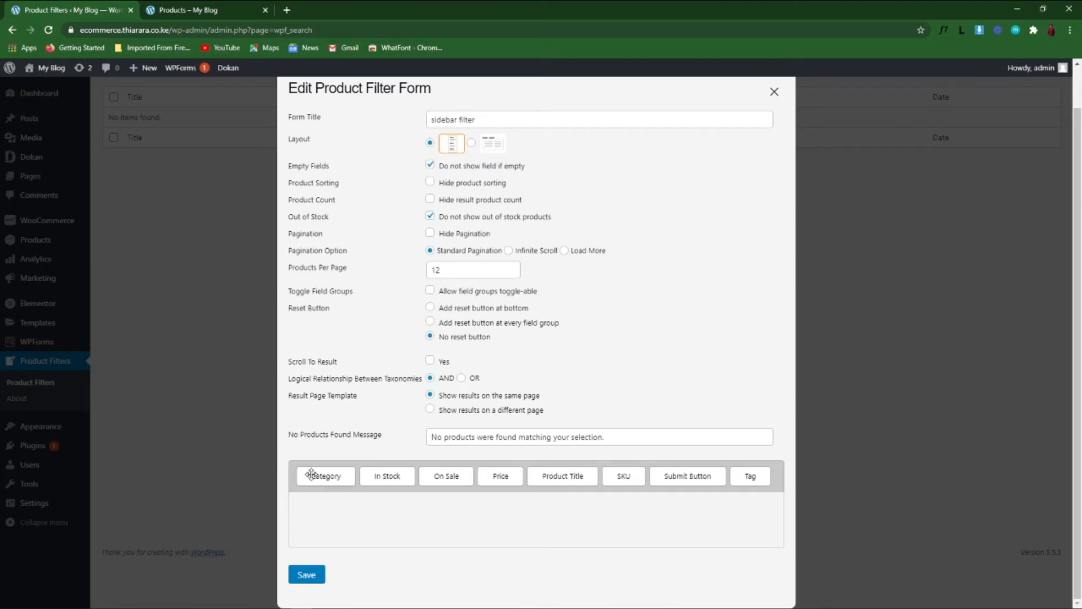
pyautogui.moveTo(311, 474); pyautogui.dragTo(319, 511)
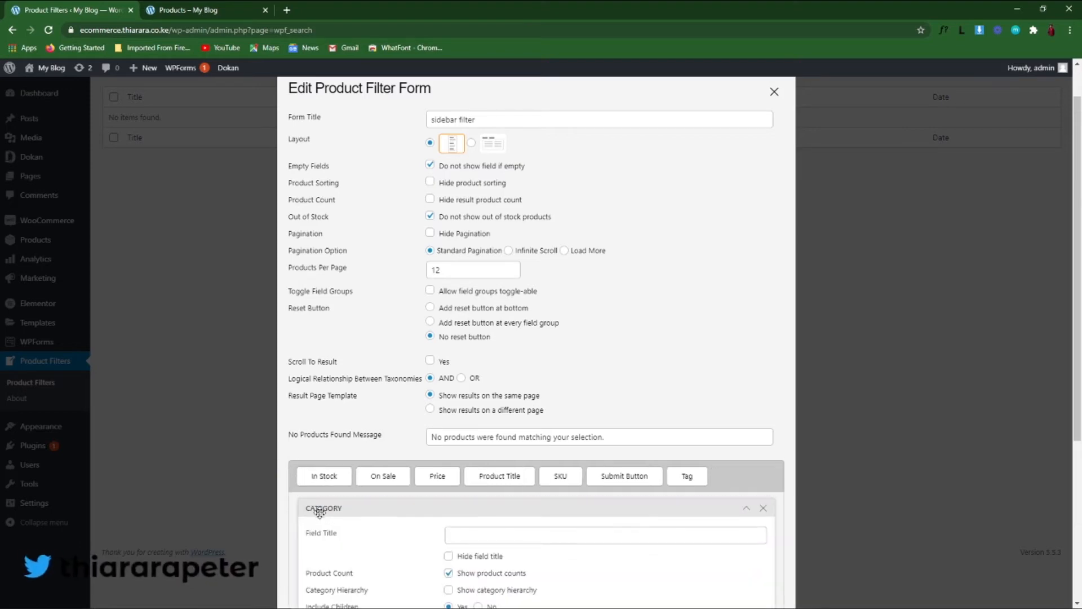
pyautogui.scroll(-5, 319, 510)
# Compare the Category field's title settings with the Category heading in the example shop's sidebar filter
pyautogui.click(169, 8)
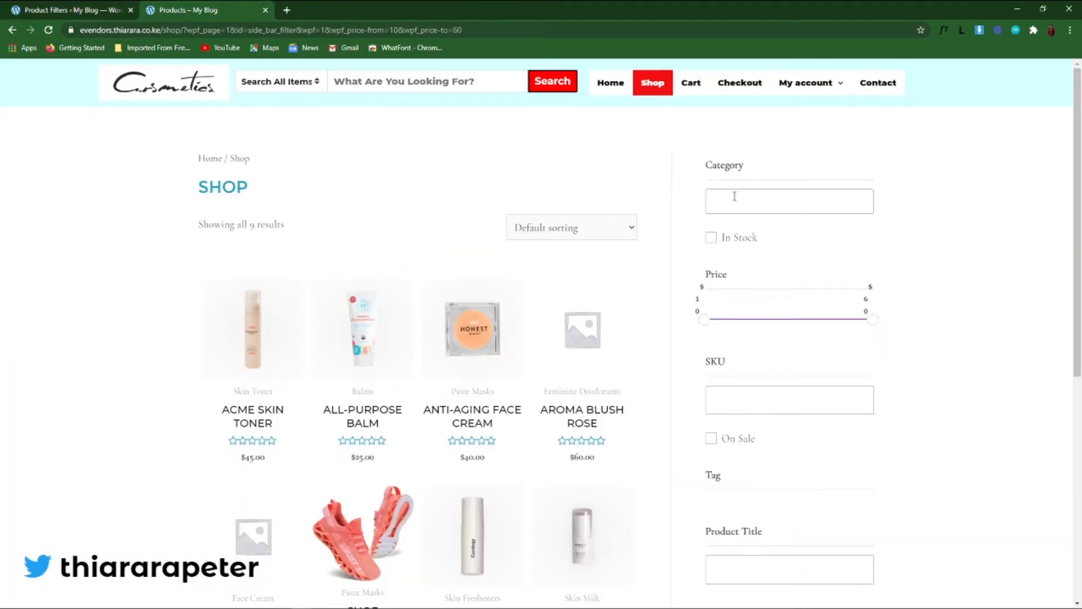
pyautogui.click(61, 8)
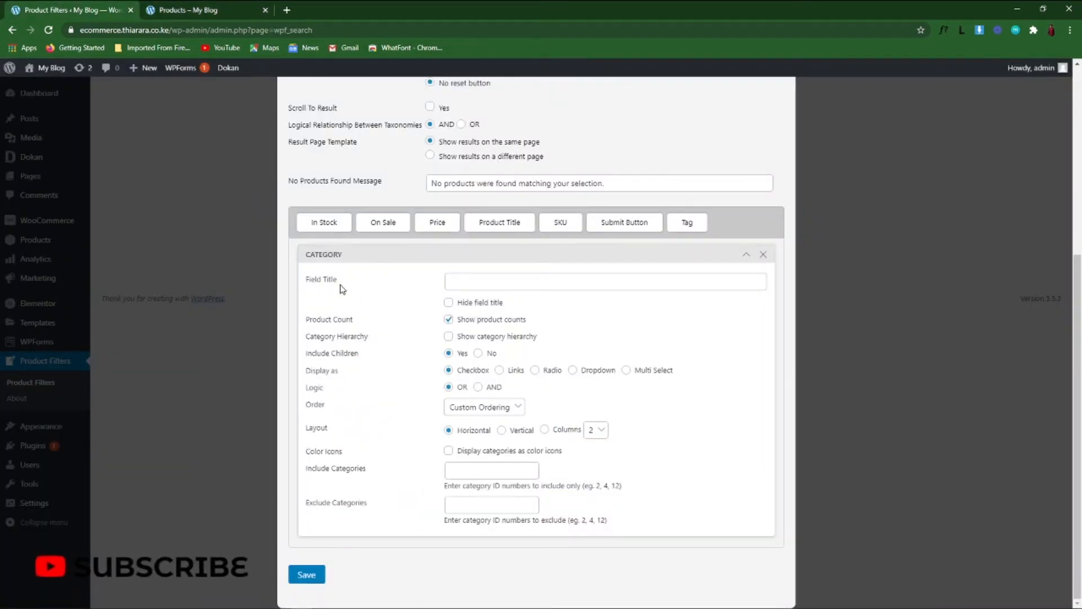
pyautogui.moveTo(340, 285); pyautogui.dragTo(296, 285)
pyautogui.click(206, 7)
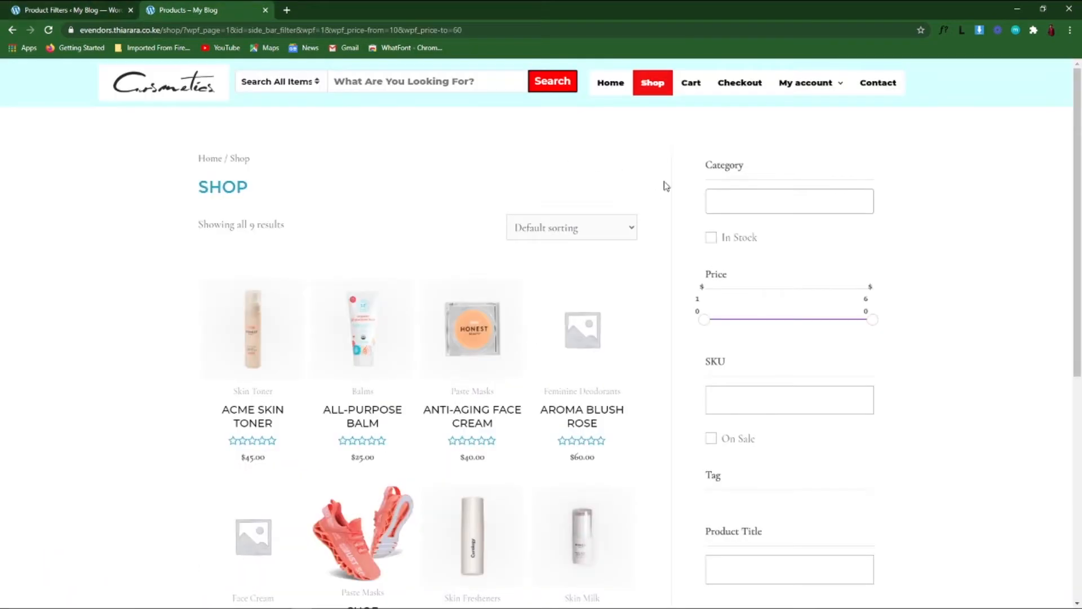
pyautogui.click(62, 9)
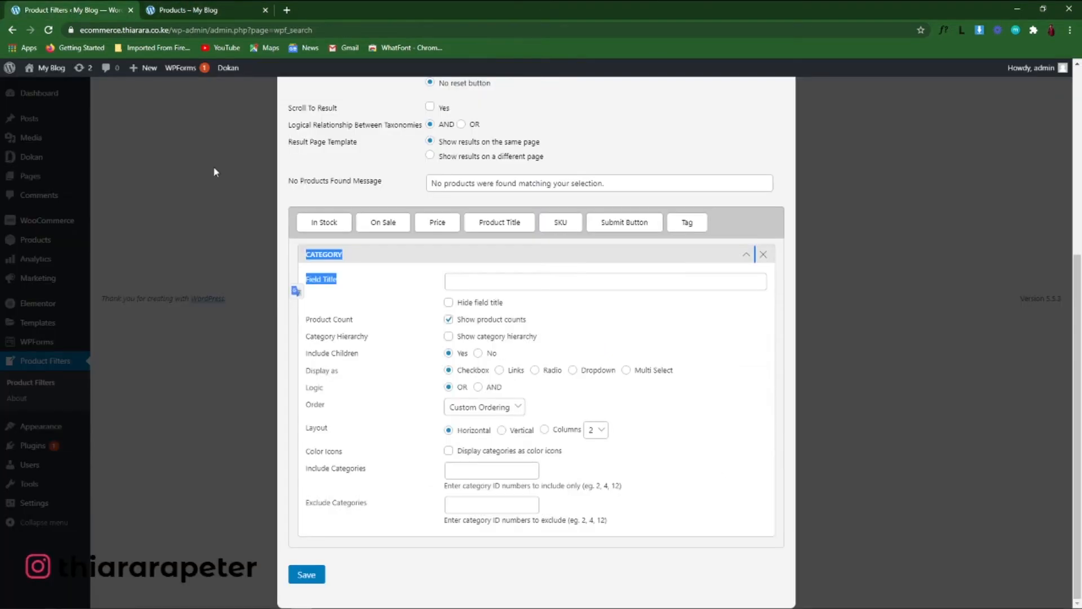
pyautogui.click(396, 291)
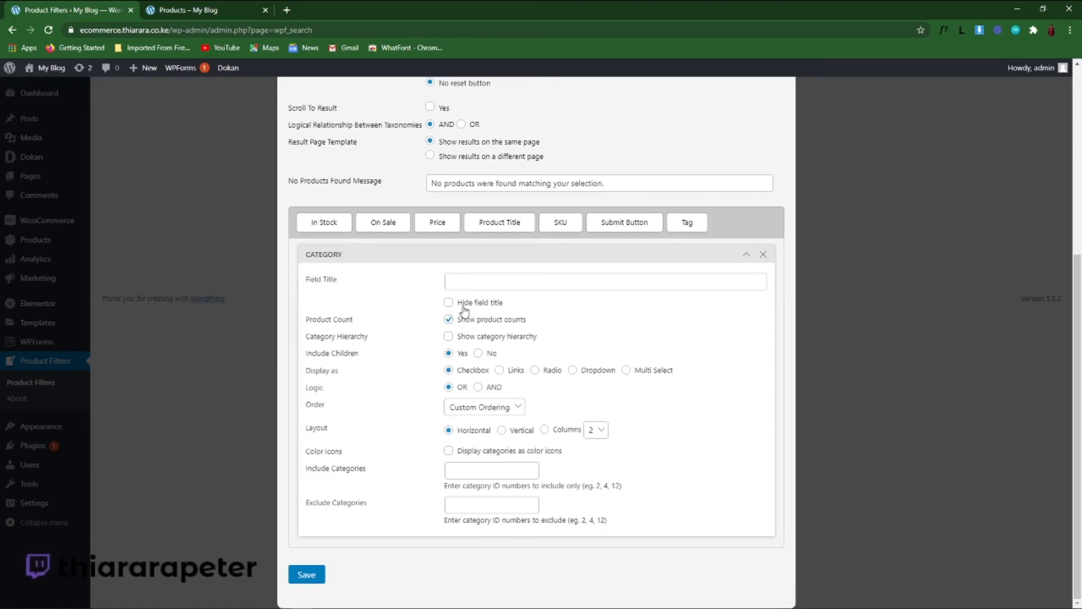
pyautogui.click(207, 7)
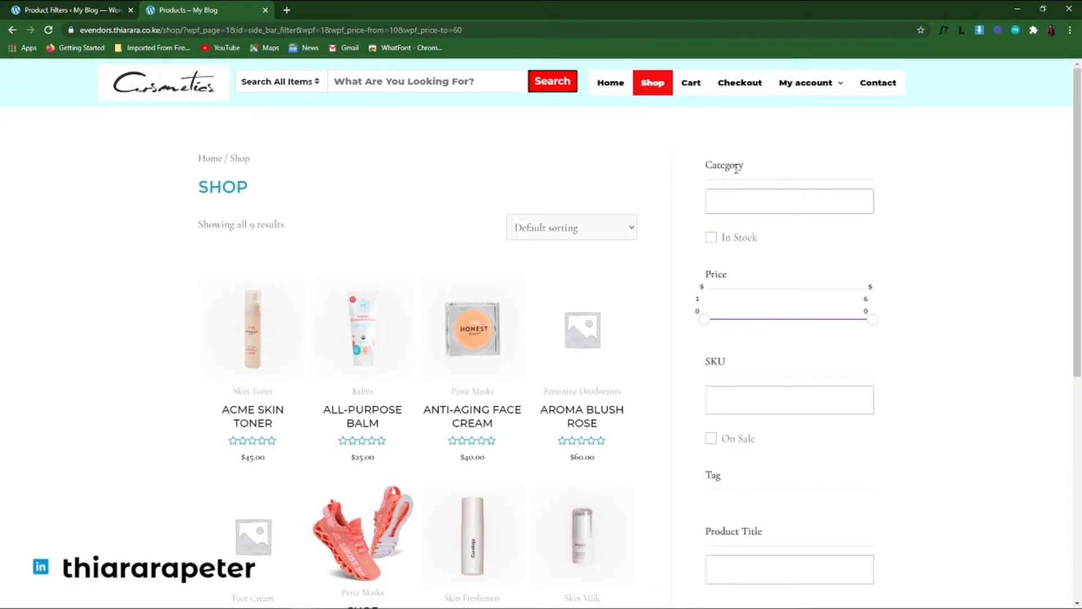
pyautogui.moveTo(735, 164); pyautogui.dragTo(713, 163)
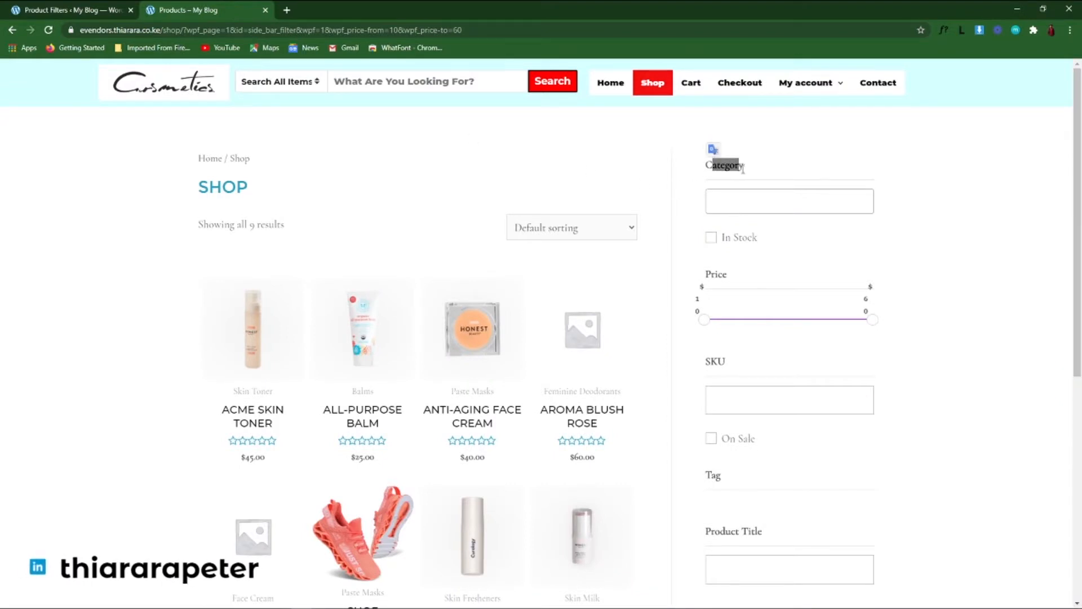
pyautogui.click(743, 168)
# Enable Show category hierarchy for the Category field, save and close the form, and refresh the product filters list
pyautogui.click(35, 6)
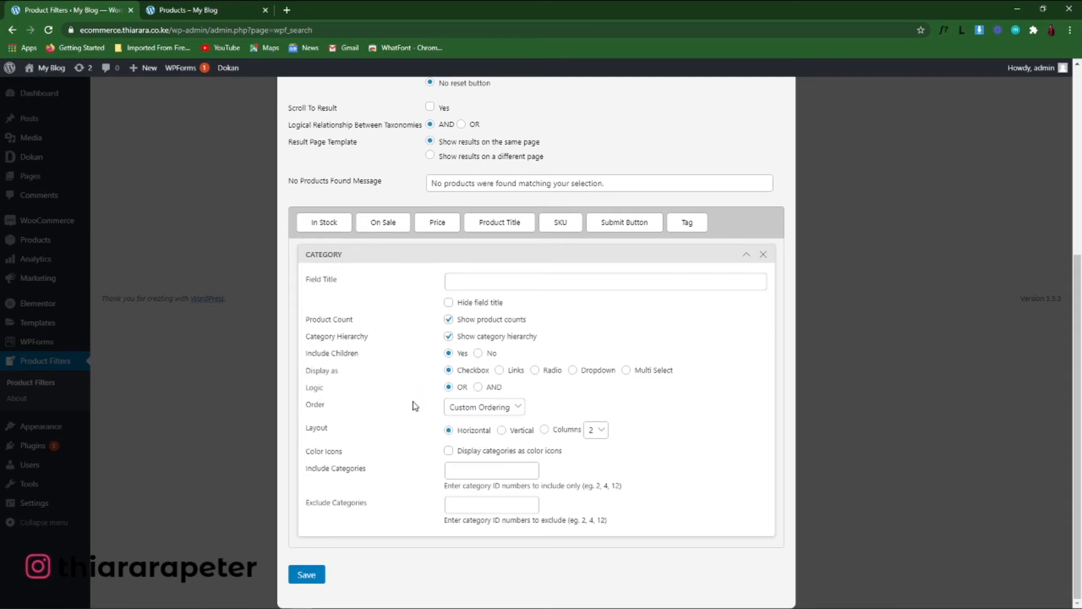
pyautogui.click(311, 576)
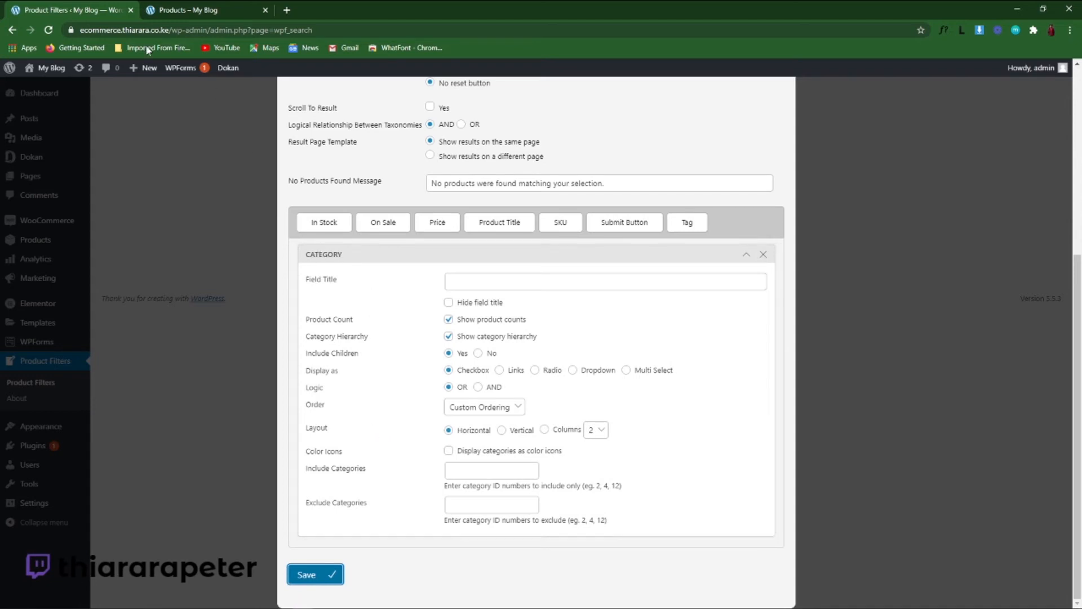
pyautogui.scroll(5, 457, 288)
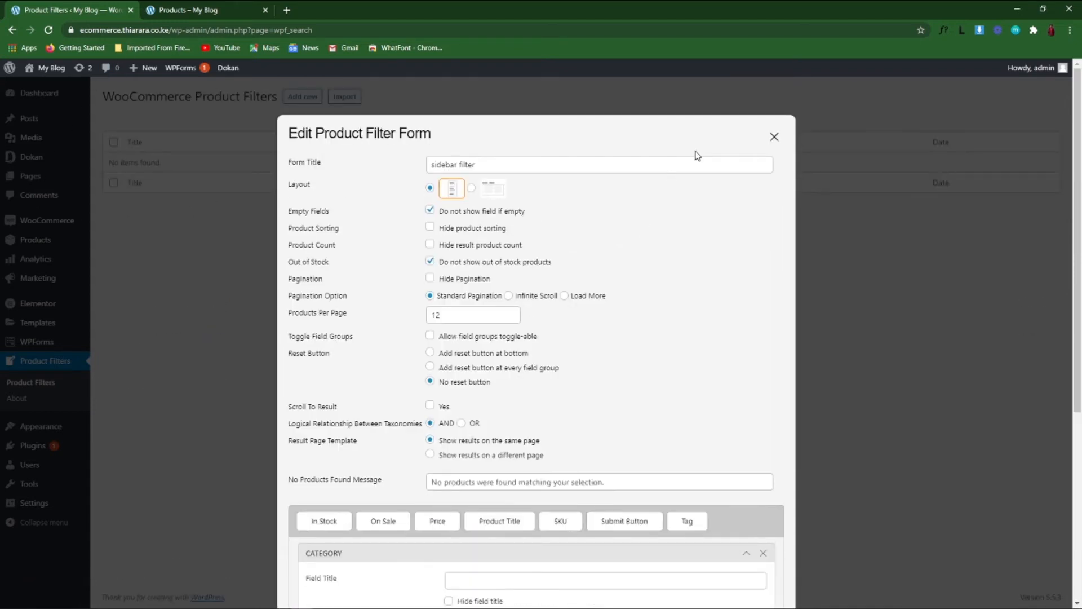
pyautogui.click(771, 135)
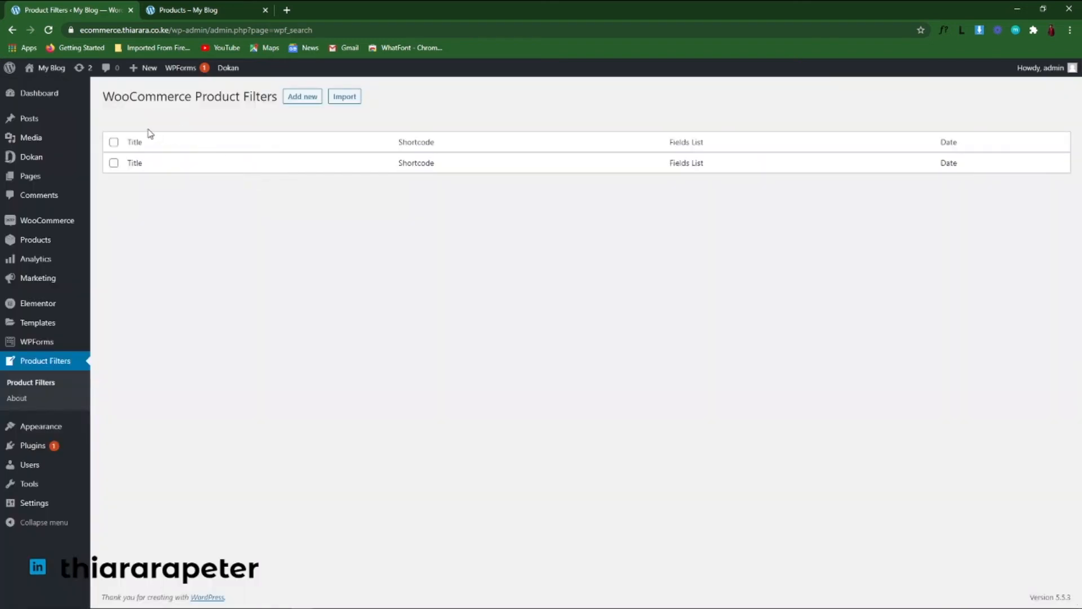
pyautogui.click(49, 29)
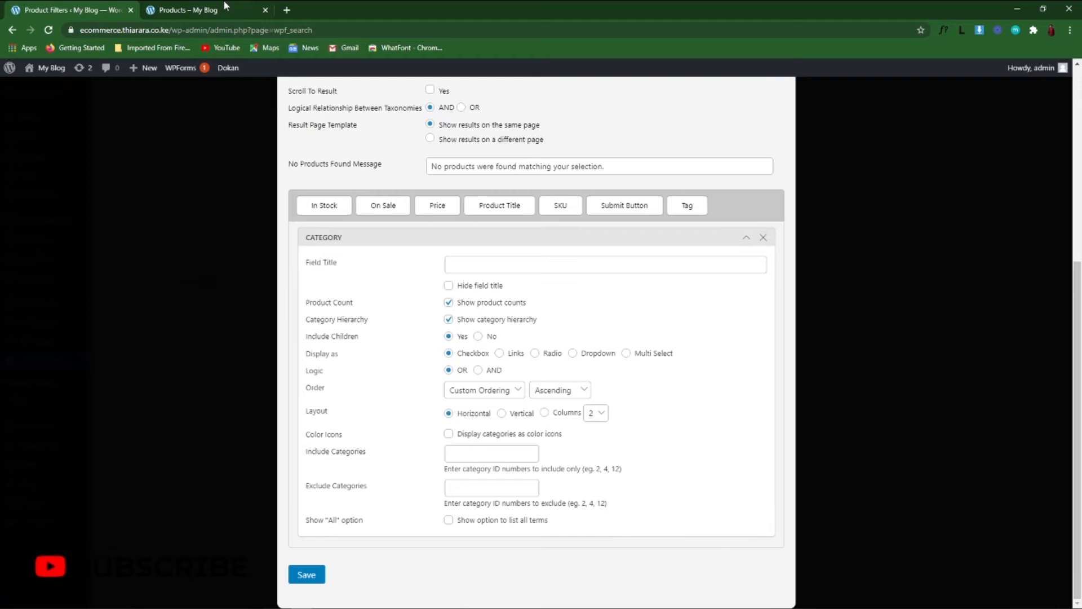
# Compare the Category field's Display as options, especially Multi Select, with the category list in the example shop
pyautogui.click(226, 6)
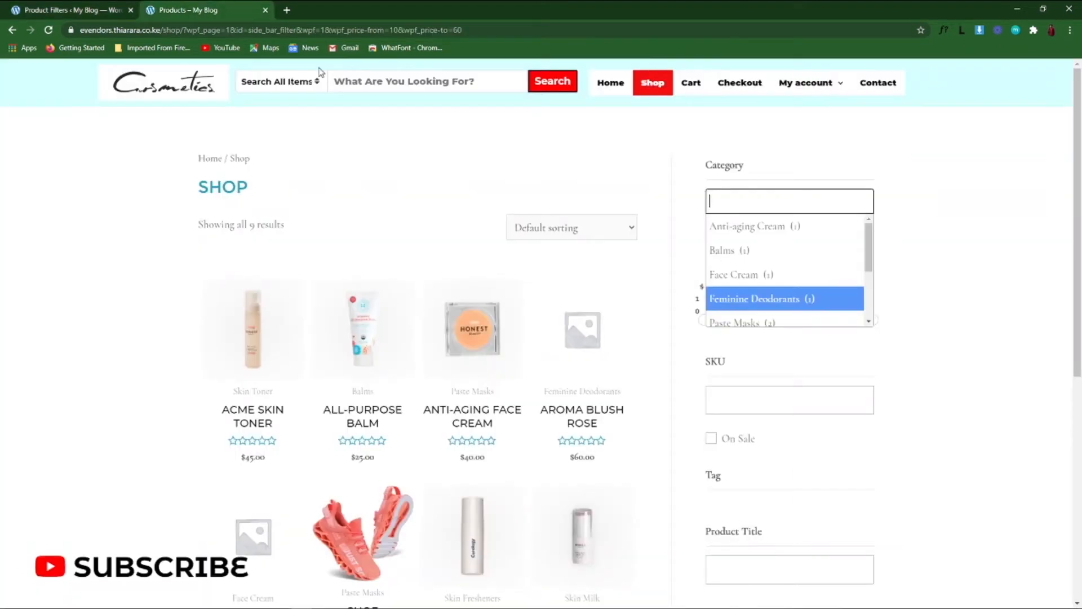
pyautogui.click(72, 13)
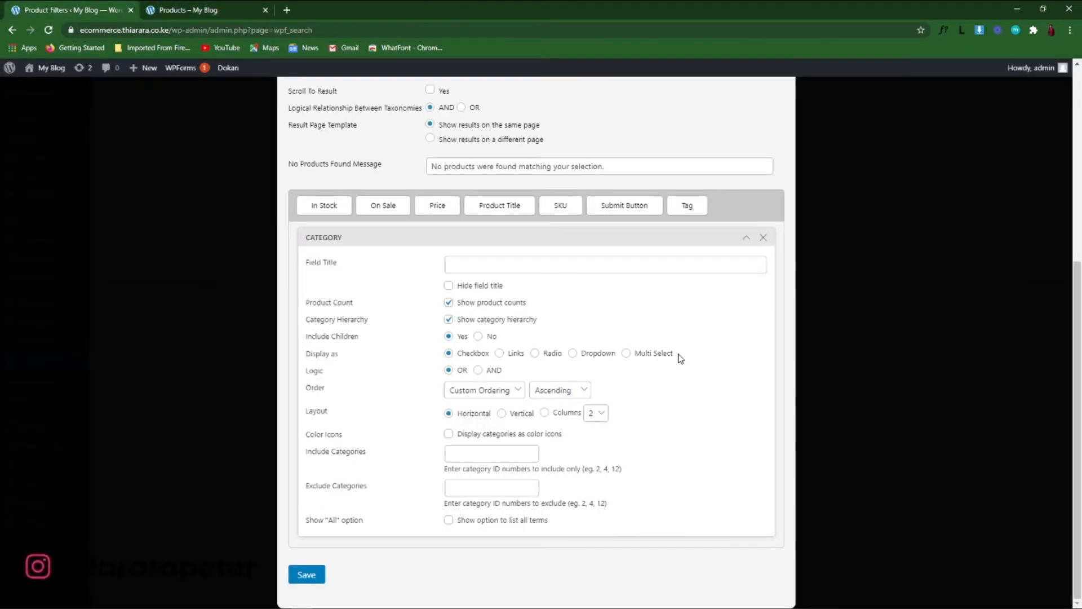
pyautogui.moveTo(675, 354); pyautogui.dragTo(633, 359)
pyautogui.click(195, 9)
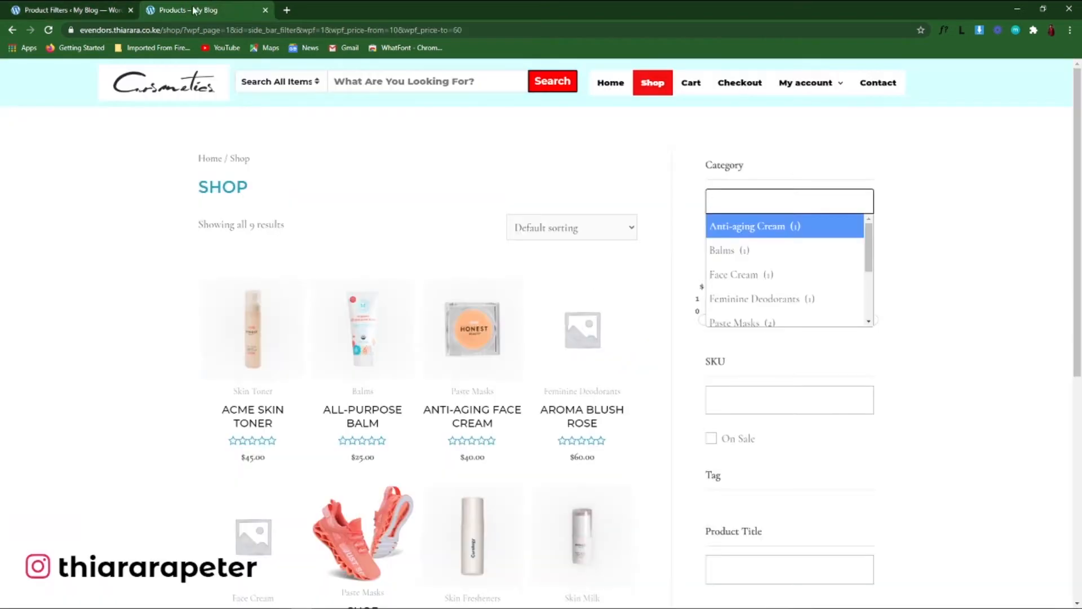
pyautogui.click(77, 10)
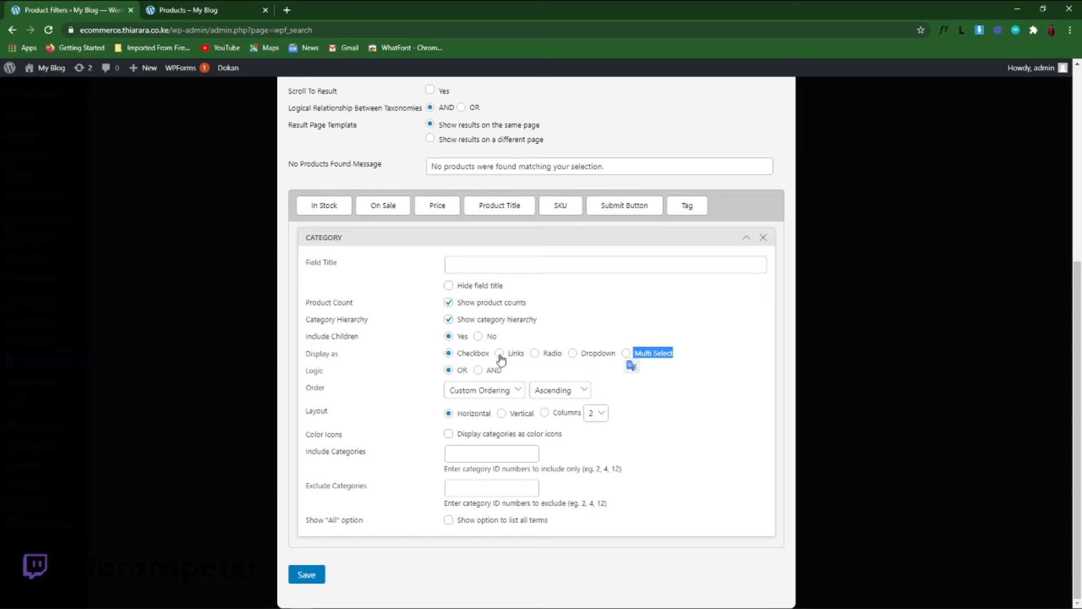
pyautogui.click(645, 420)
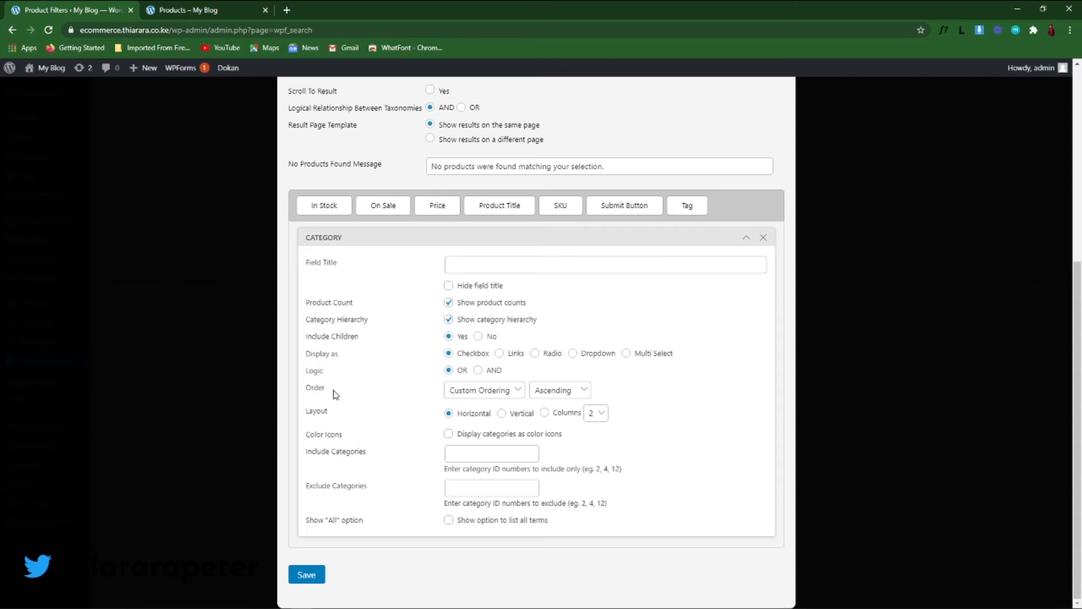
# Set the Category field's order to Name
pyautogui.moveTo(334, 390); pyautogui.dragTo(294, 383)
pyautogui.click(377, 391)
pyautogui.click(473, 392)
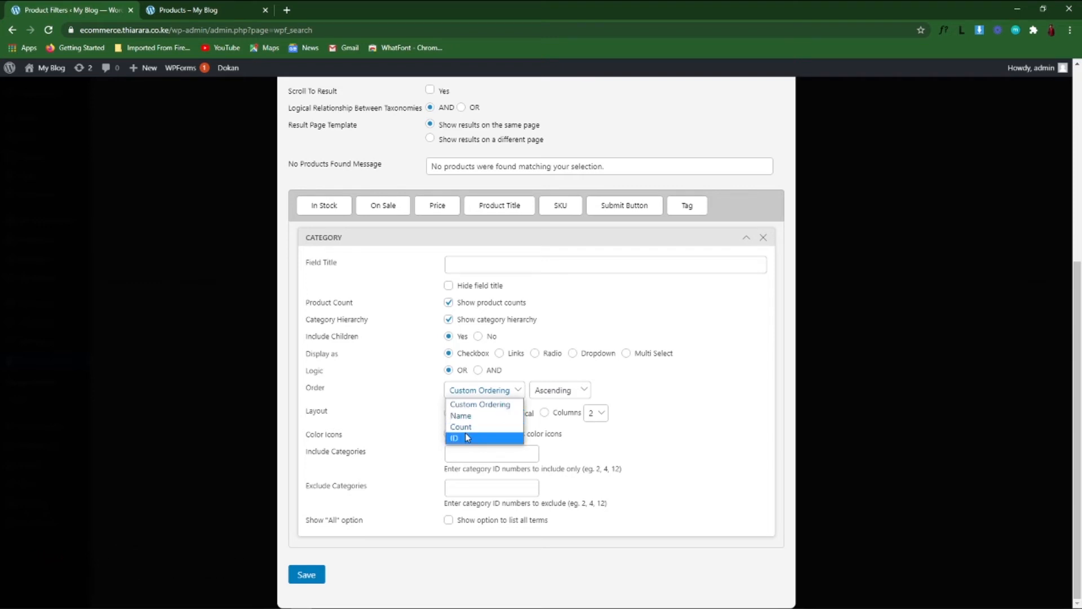
pyautogui.click(470, 417)
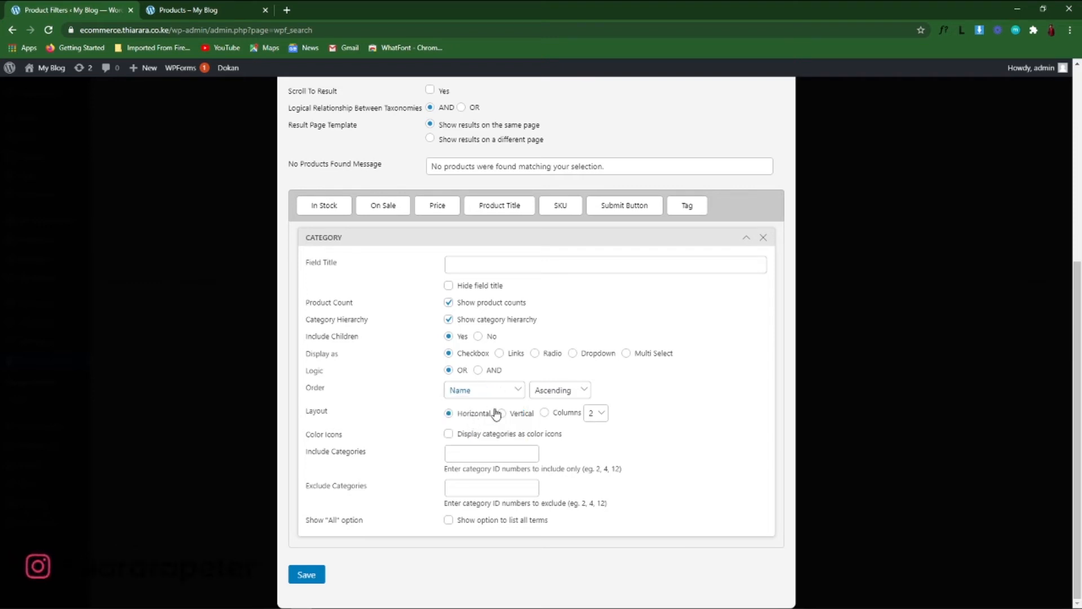
# Review the sort direction choices offered for the Category field's order
pyautogui.click(558, 395)
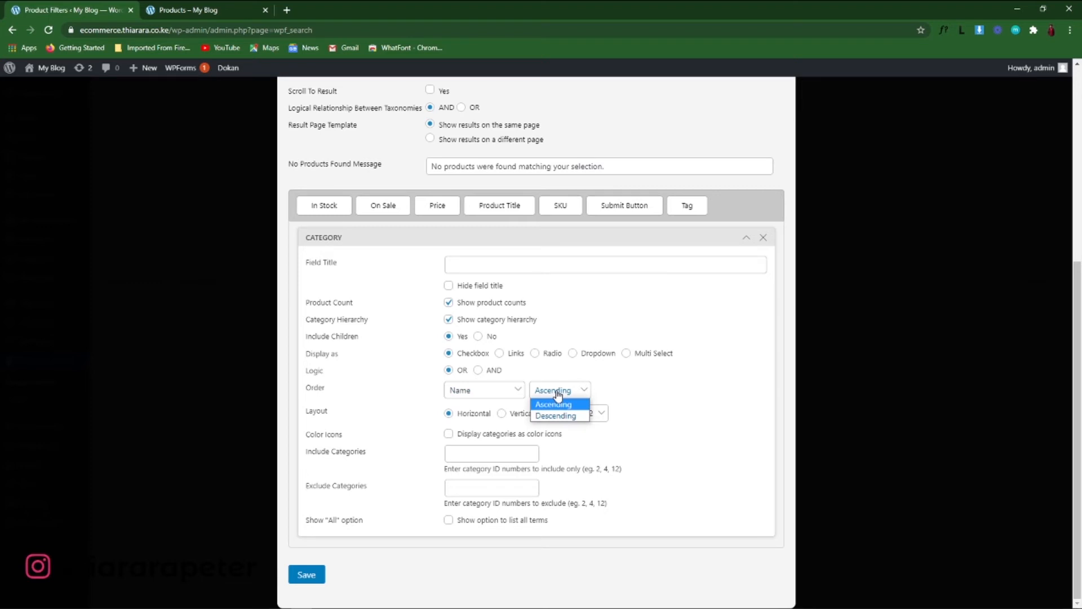
pyautogui.click(382, 418)
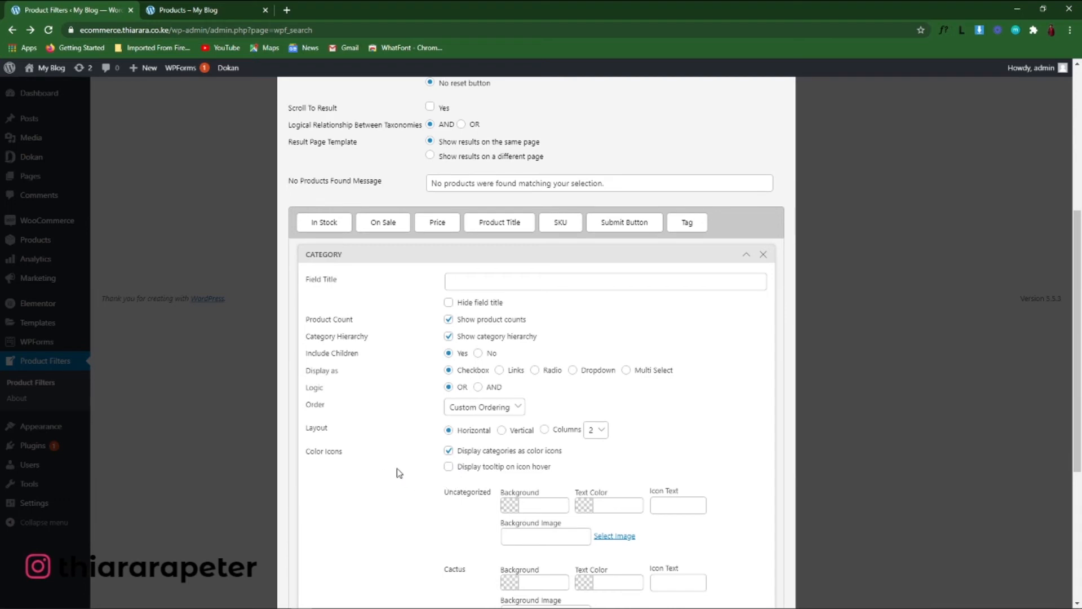
# Set the Uncategorized color icon's background to #f50505 and its text color to #1f1f1f
pyautogui.scroll(-3, 350, 481)
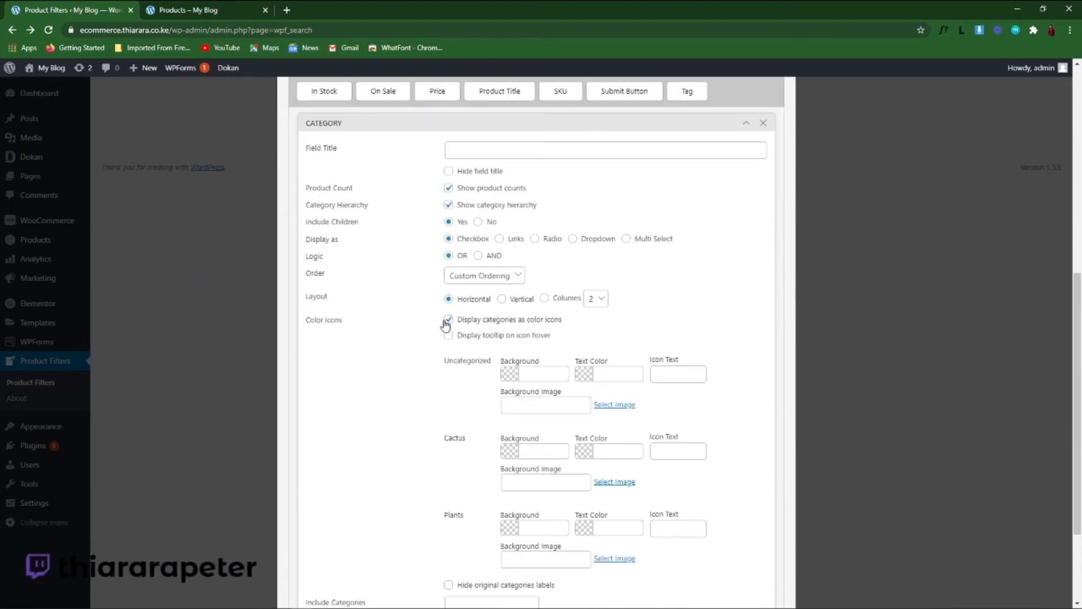
pyautogui.click(512, 376)
pyautogui.moveTo(536, 330); pyautogui.dragTo(585, 283)
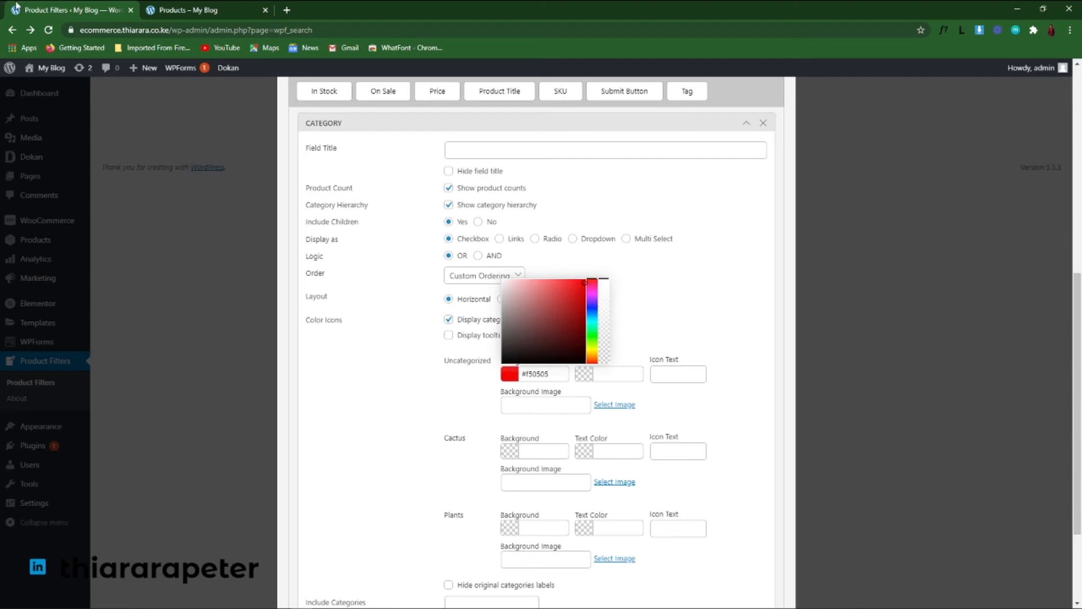
pyautogui.click(164, 8)
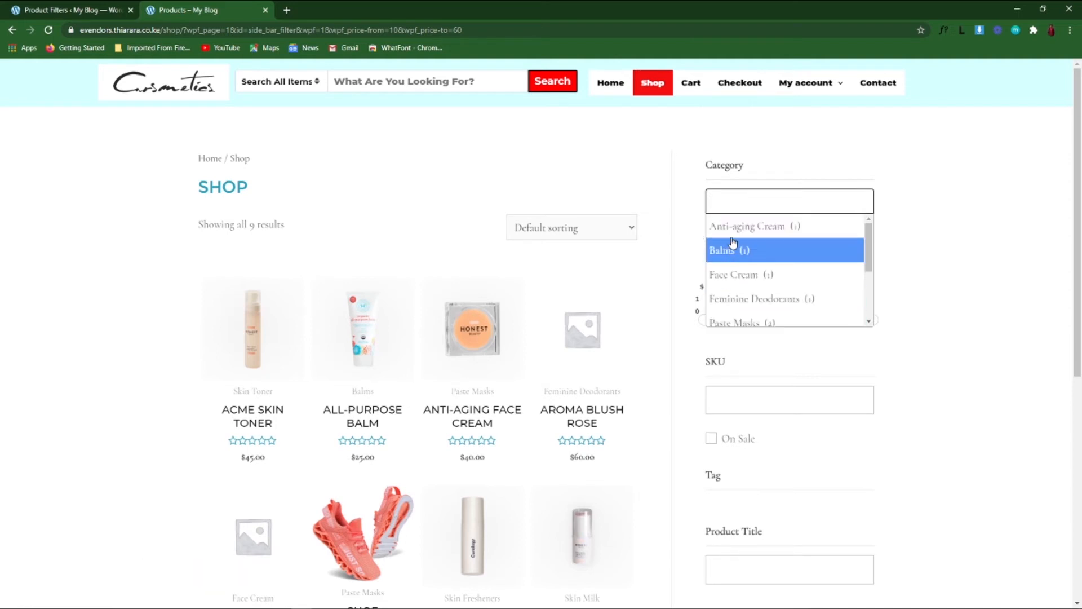
pyautogui.click(63, 8)
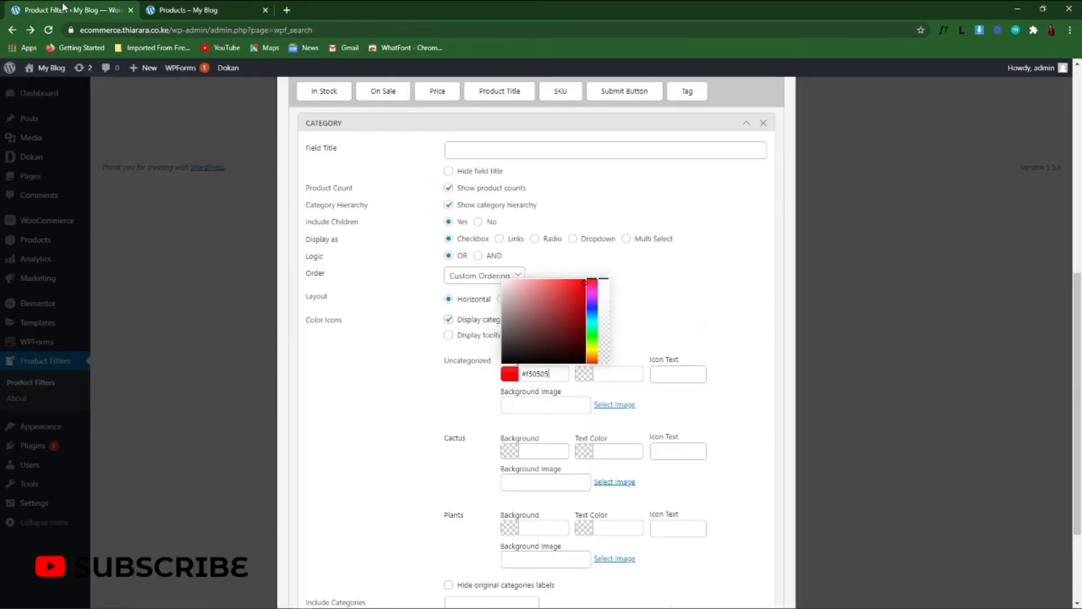
pyautogui.click(590, 383)
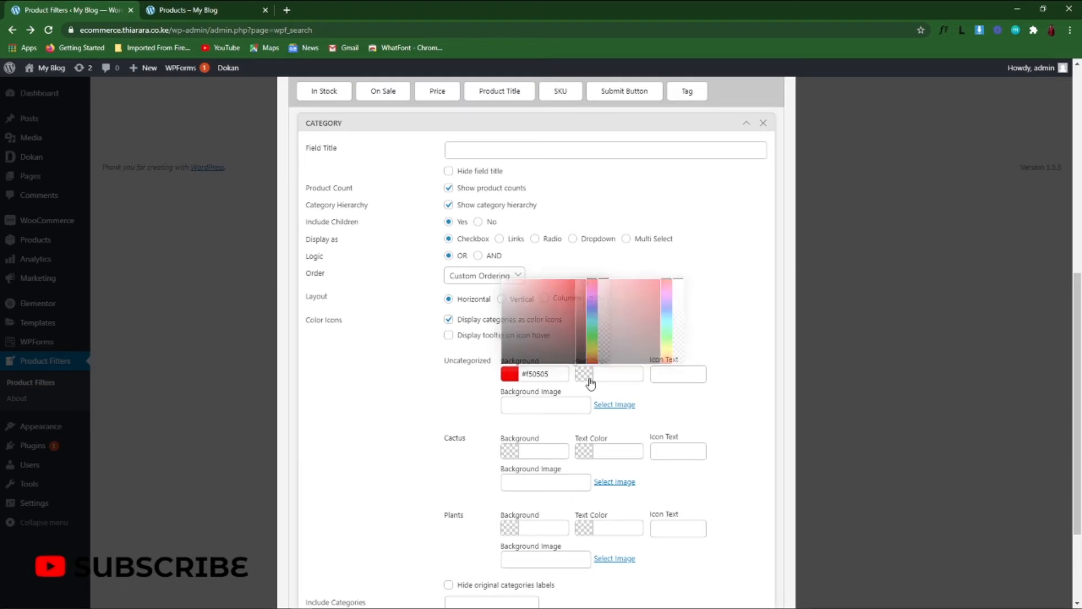
pyautogui.click(574, 355)
pyautogui.click(700, 422)
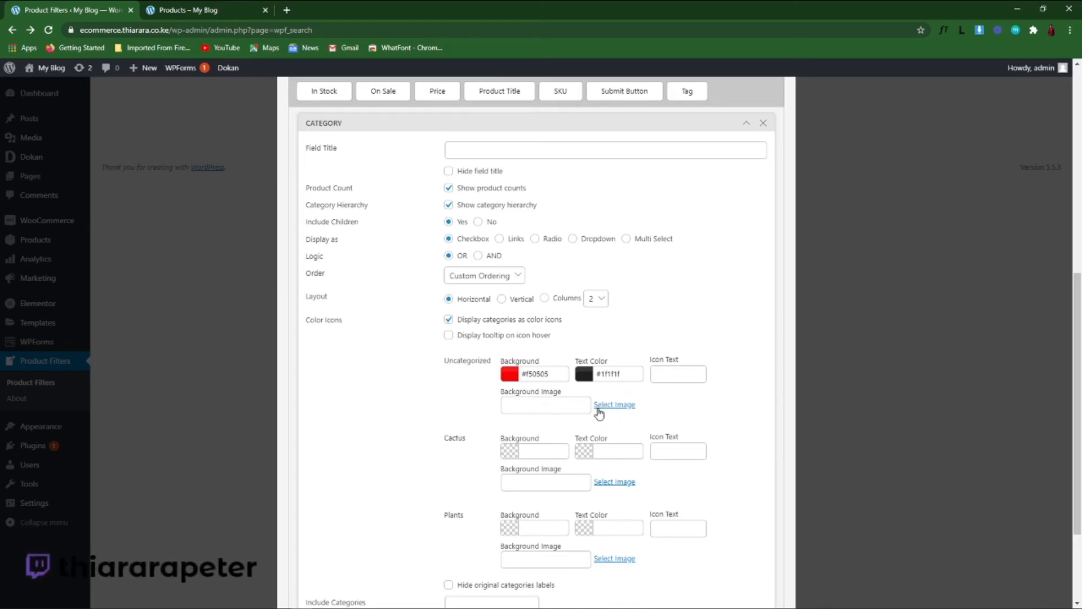
# Set the Cactus color icon's background to #83e012 and its text color to #030303
pyautogui.scroll(-3, 519, 425)
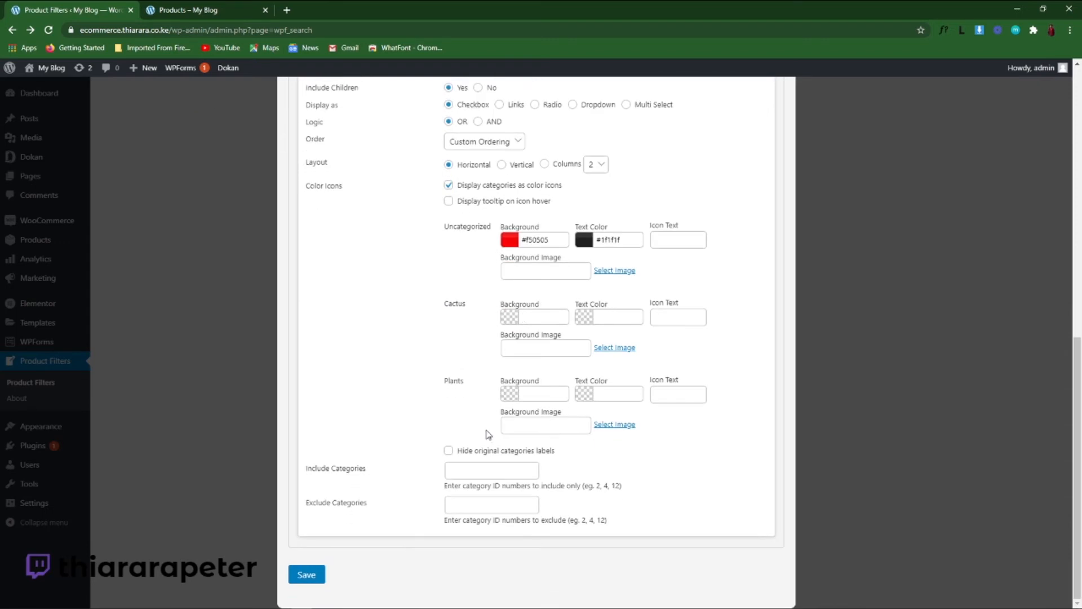
pyautogui.click(514, 317)
pyautogui.click(545, 279)
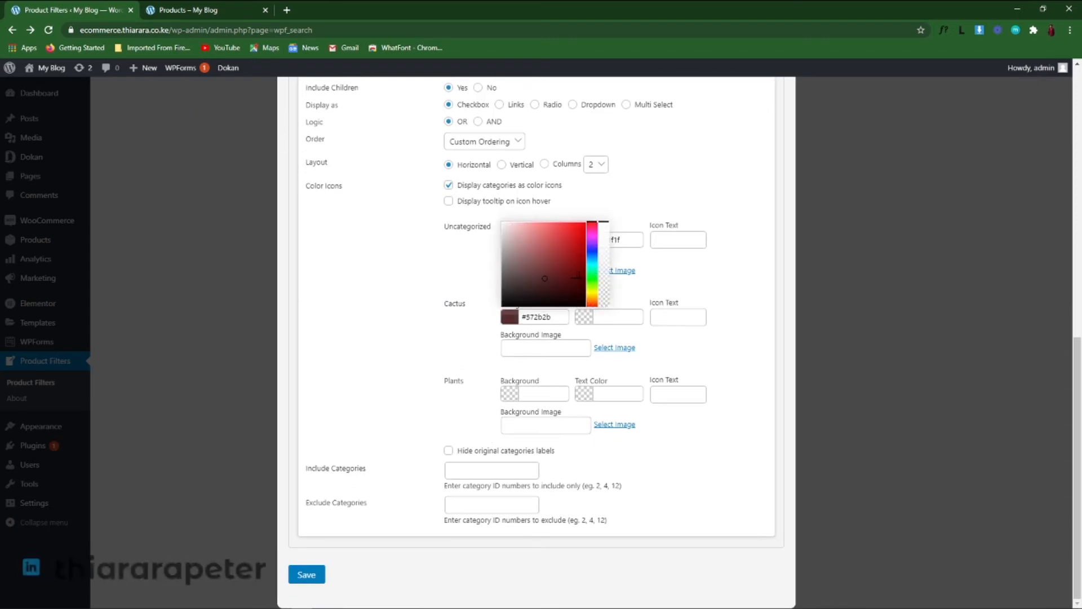
pyautogui.click(594, 285)
pyautogui.moveTo(560, 277); pyautogui.dragTo(579, 233)
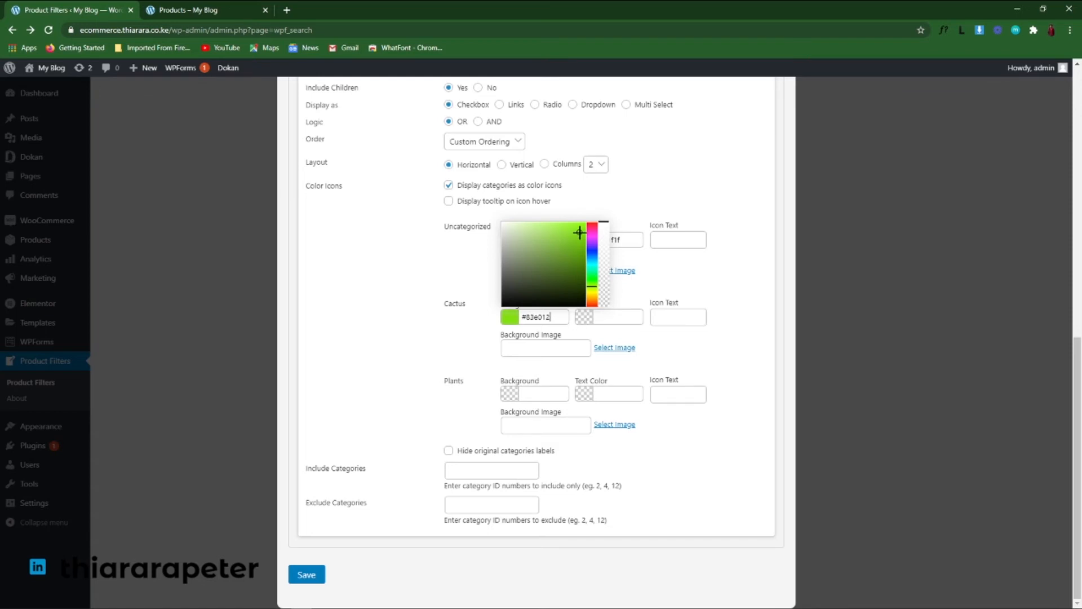
pyautogui.click(589, 317)
pyautogui.click(575, 304)
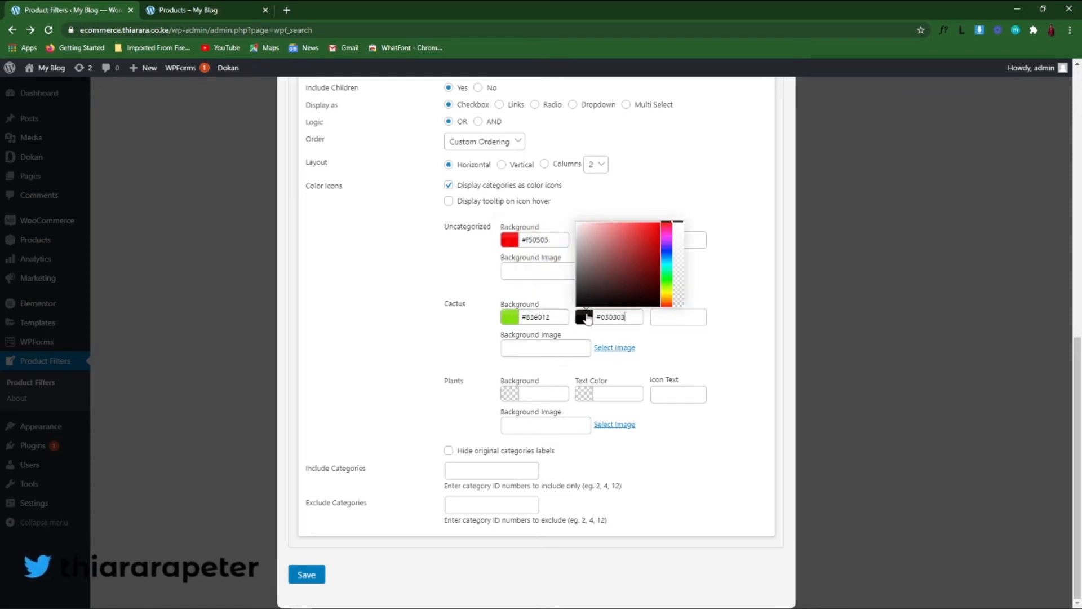
# Set the Plants color icon's background to #7076d6 and its text color to #ffffff
pyautogui.click(521, 392)
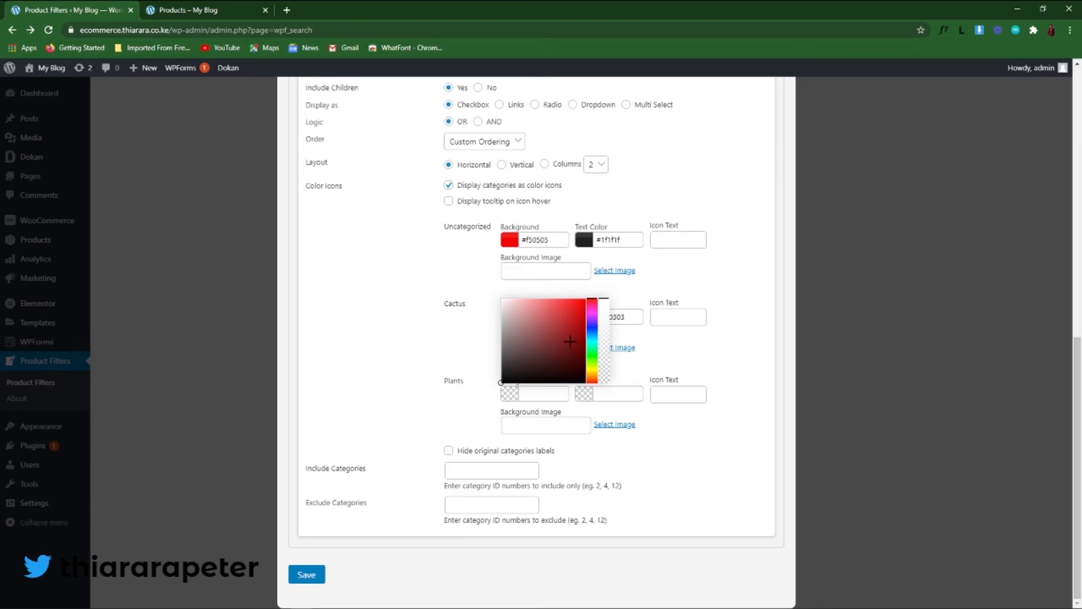
pyautogui.moveTo(593, 349); pyautogui.dragTo(591, 327)
pyautogui.click(542, 312)
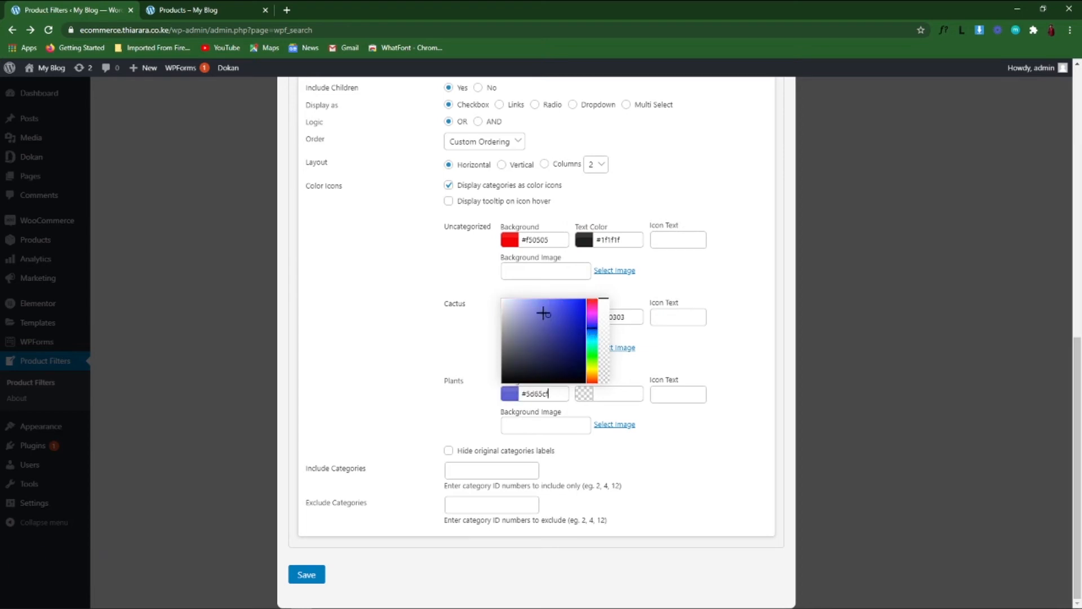
pyautogui.click(584, 399)
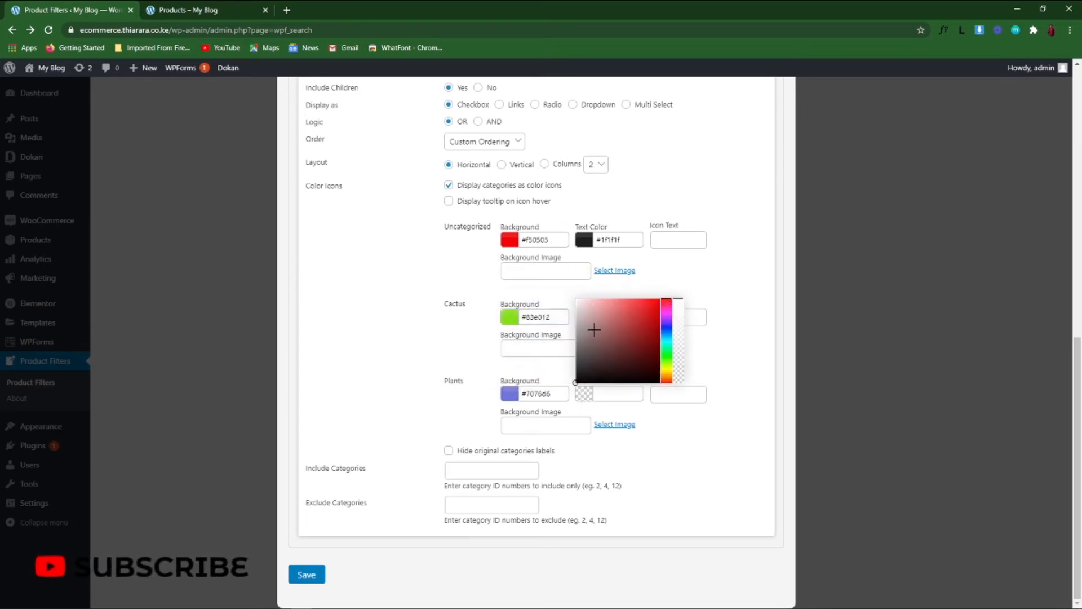
pyautogui.moveTo(594, 330); pyautogui.dragTo(573, 295)
pyautogui.click(453, 433)
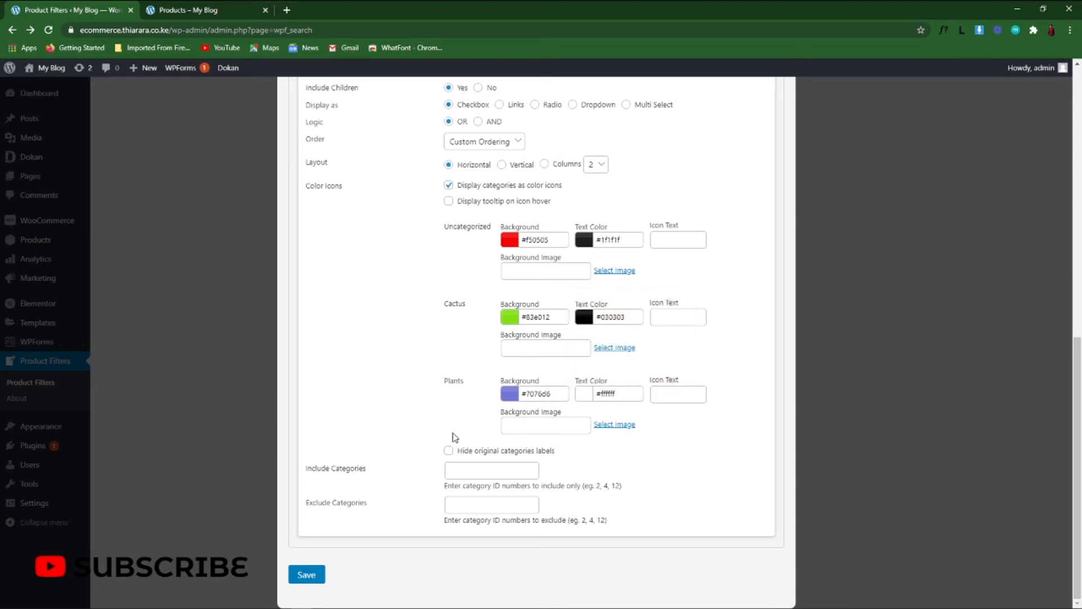
# Save the sidebar filter form and close its editor
pyautogui.click(316, 573)
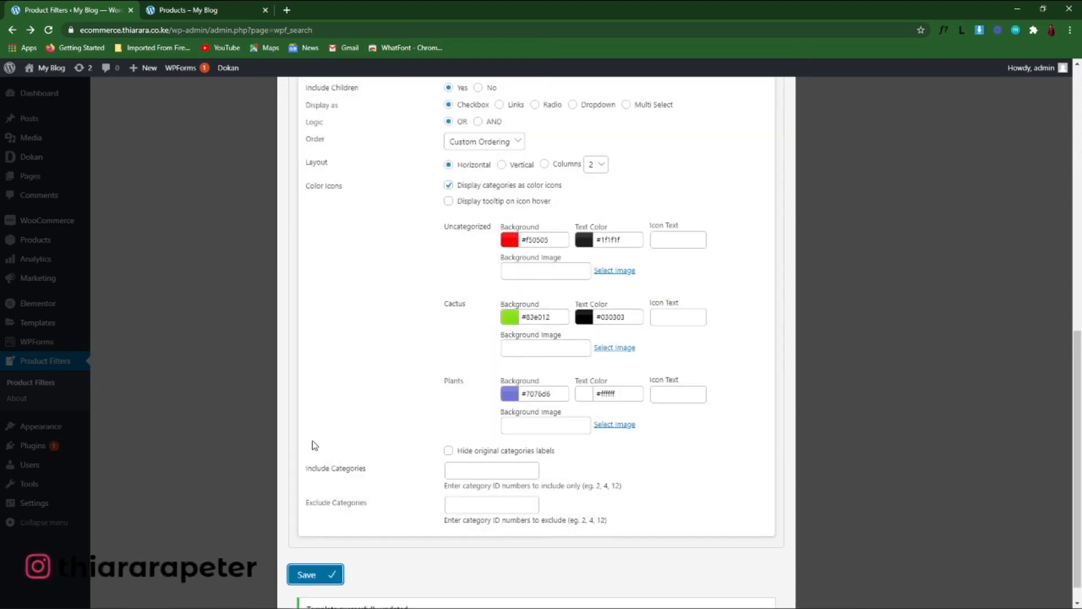
pyautogui.scroll(10, 293, 436)
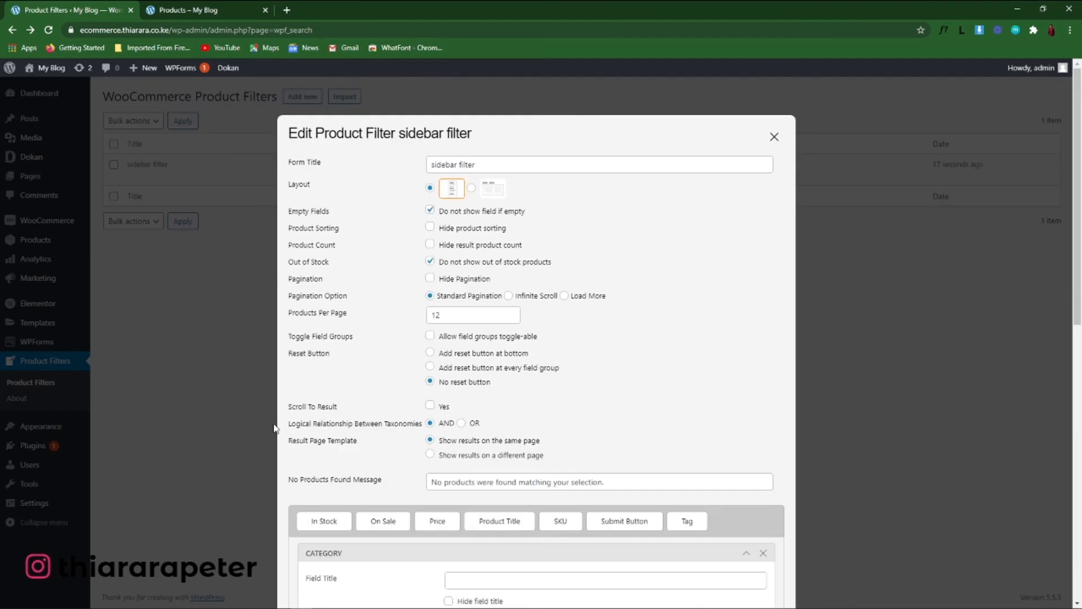
pyautogui.click(771, 136)
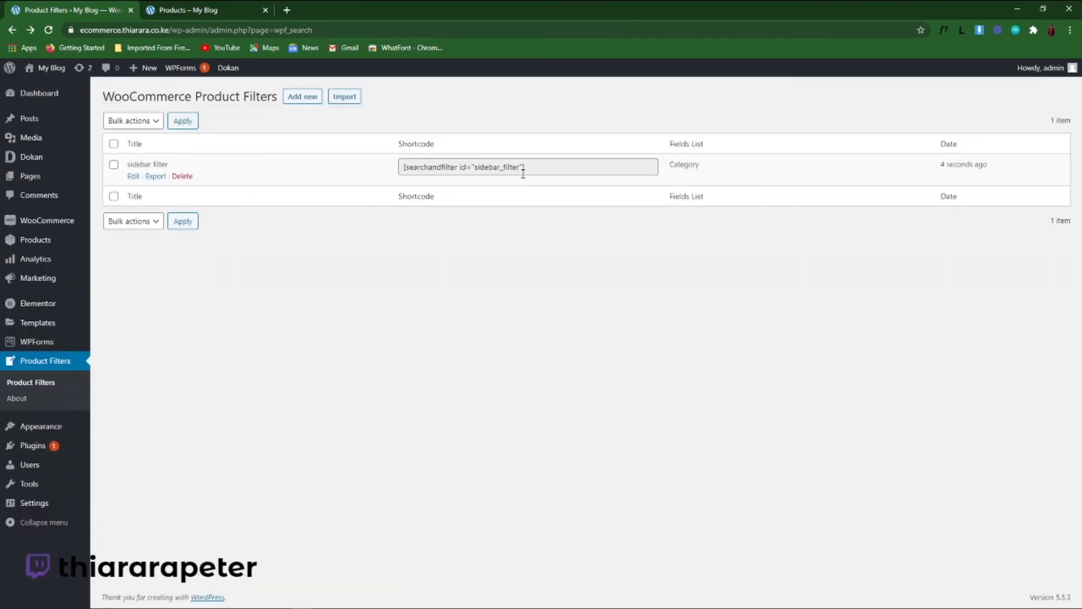
# Copy the sidebar filter's shortcode from the product filters list
pyautogui.moveTo(527, 168); pyautogui.dragTo(396, 179)
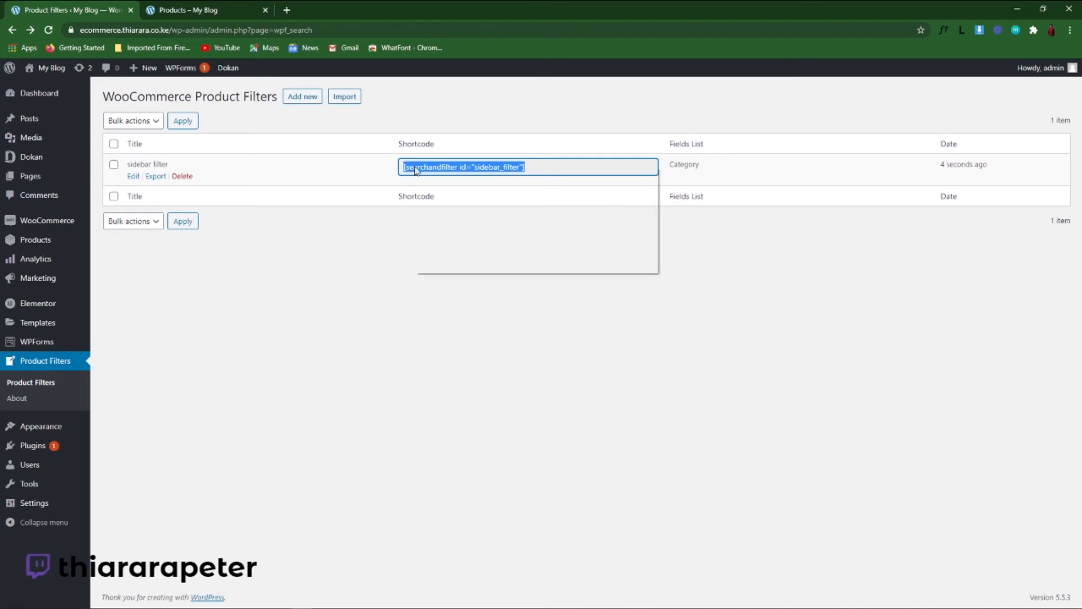
pyautogui.rightClick(413, 166)
pyautogui.click(439, 175)
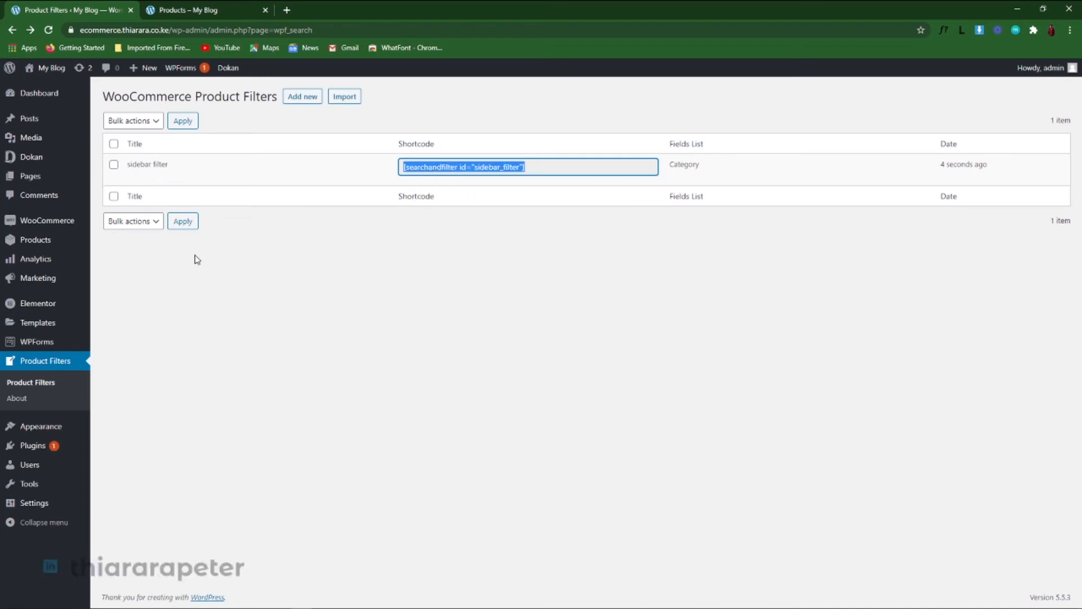
# Open the site's Widgets page in a new browser tab and switch to it
pyautogui.moveTo(54, 435)
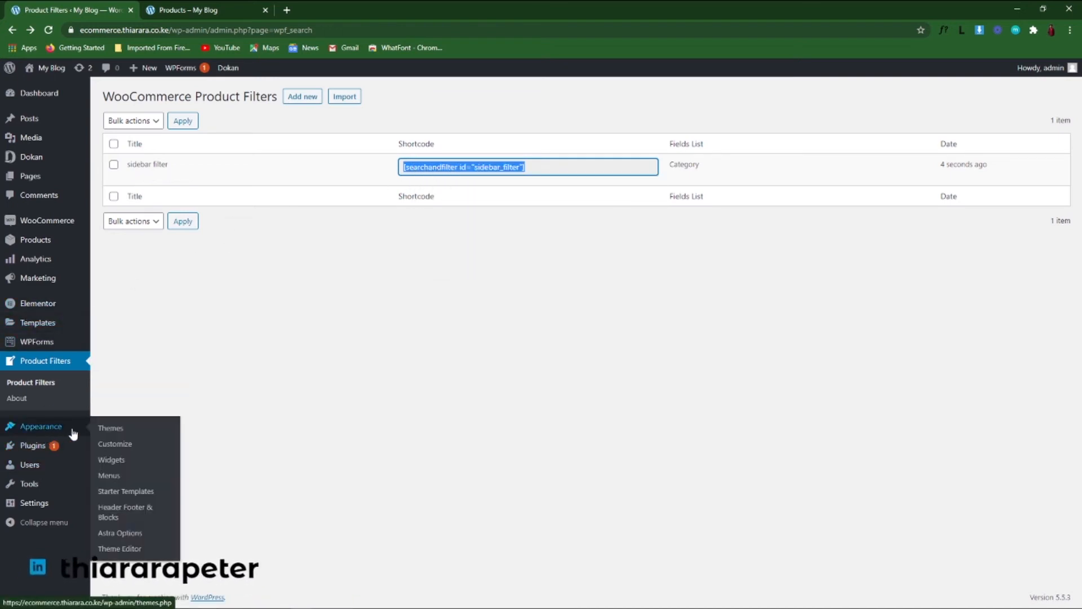
pyautogui.rightClick(117, 461)
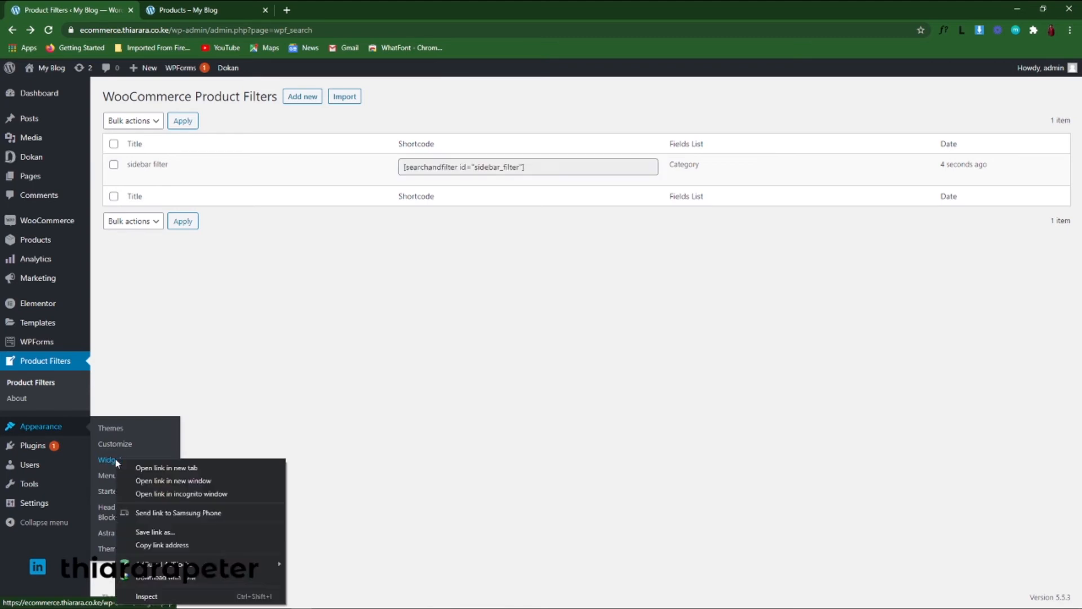
pyautogui.click(151, 468)
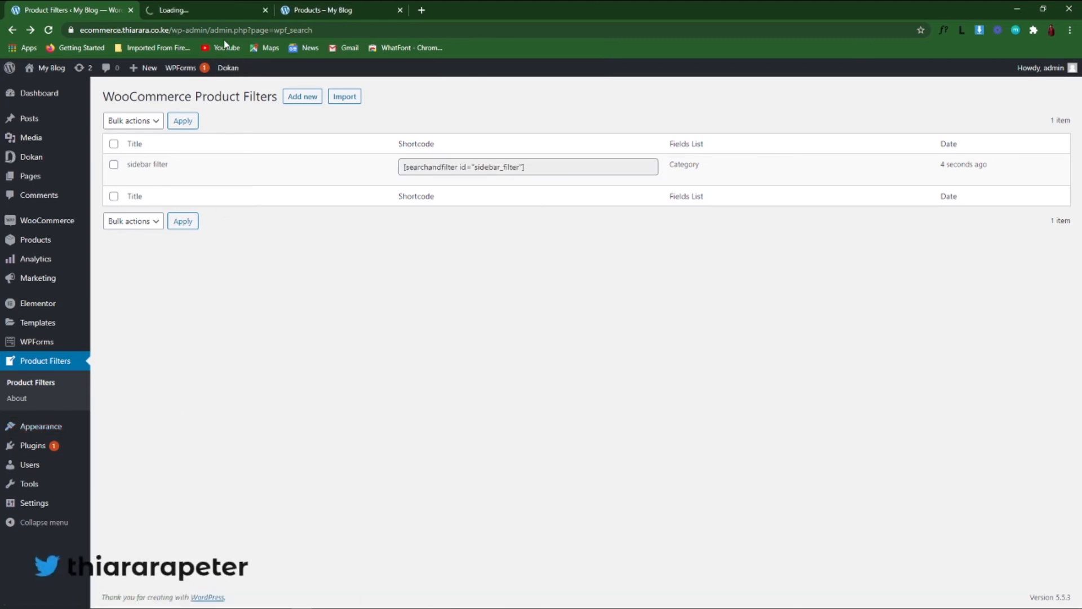
pyautogui.click(203, 10)
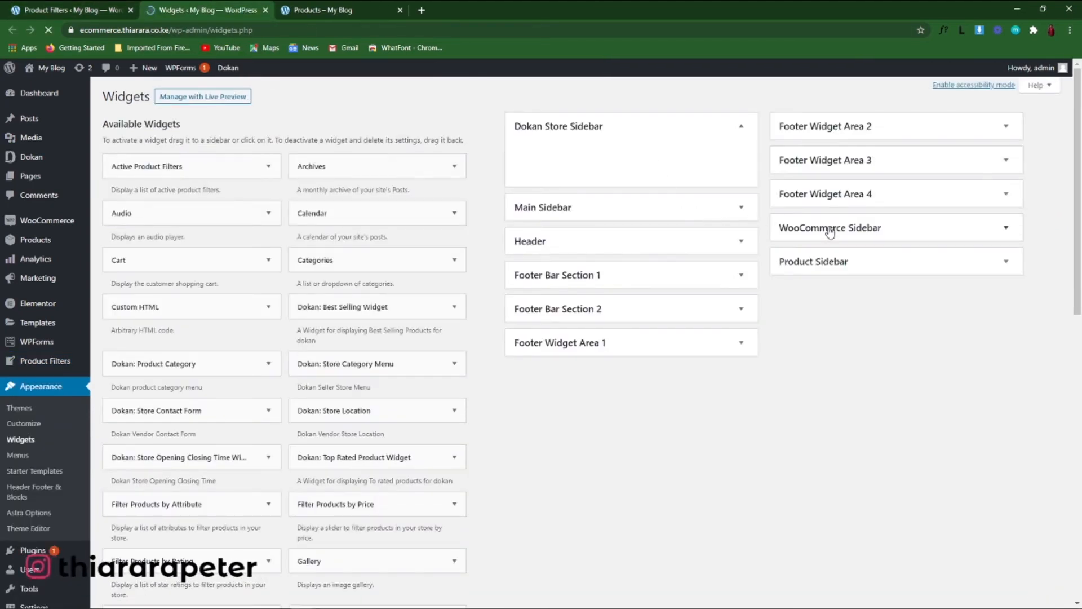
# Delete the existing widgets, including Product Categories, from the WooCommerce Sidebar
pyautogui.click(1007, 229)
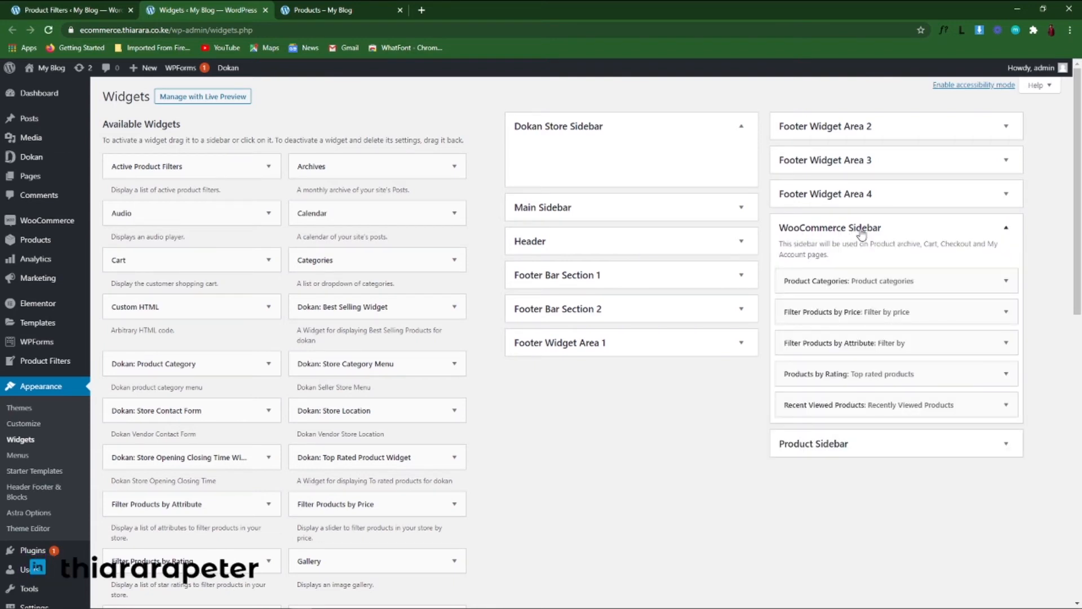
pyautogui.click(947, 282)
pyautogui.click(799, 510)
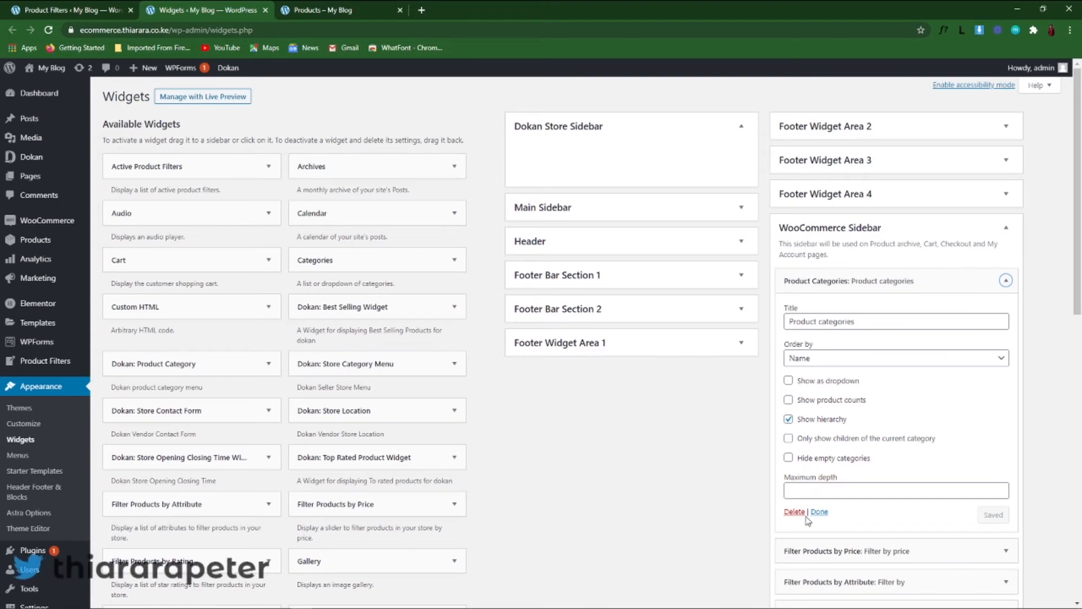
# Add a Text widget to the WooCommerce Sidebar, paste in the shortcode [searchandfilter id="sidebar_filter"], and save it
pyautogui.scroll(-6, 324, 451)
pyautogui.scroll(-3, 300, 484)
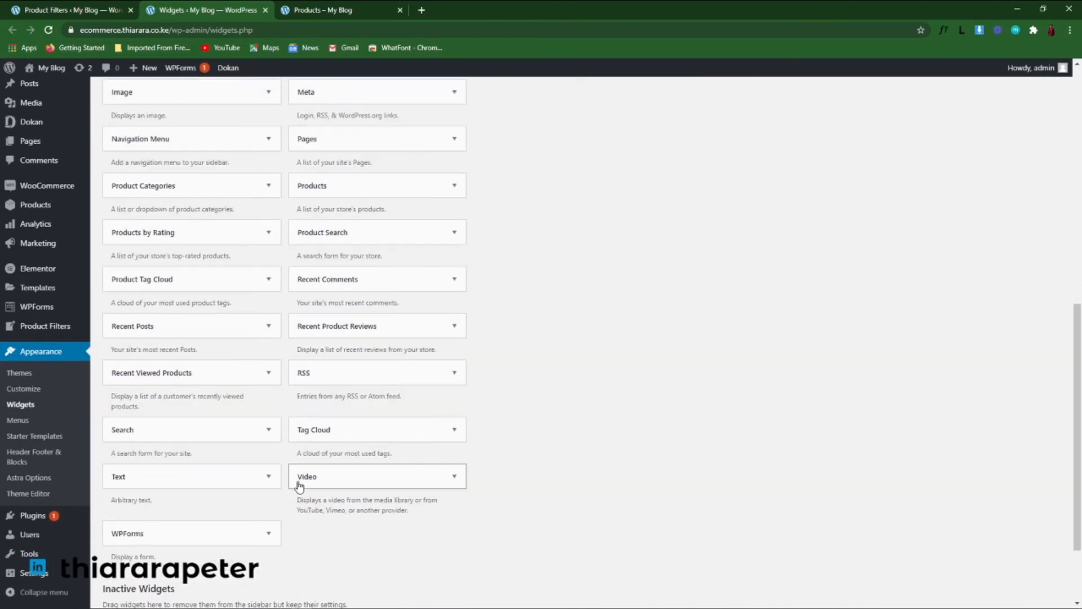
pyautogui.moveTo(181, 485)
pyautogui.mouseDown()
pyautogui.moveTo(539, 481)
pyautogui.moveTo(797, 438)
pyautogui.moveTo(801, 586)
pyautogui.moveTo(859, 311)
pyautogui.moveTo(851, 254)
pyautogui.moveTo(840, 282)
pyautogui.mouseUp()
pyautogui.scroll(10, 797, 437)
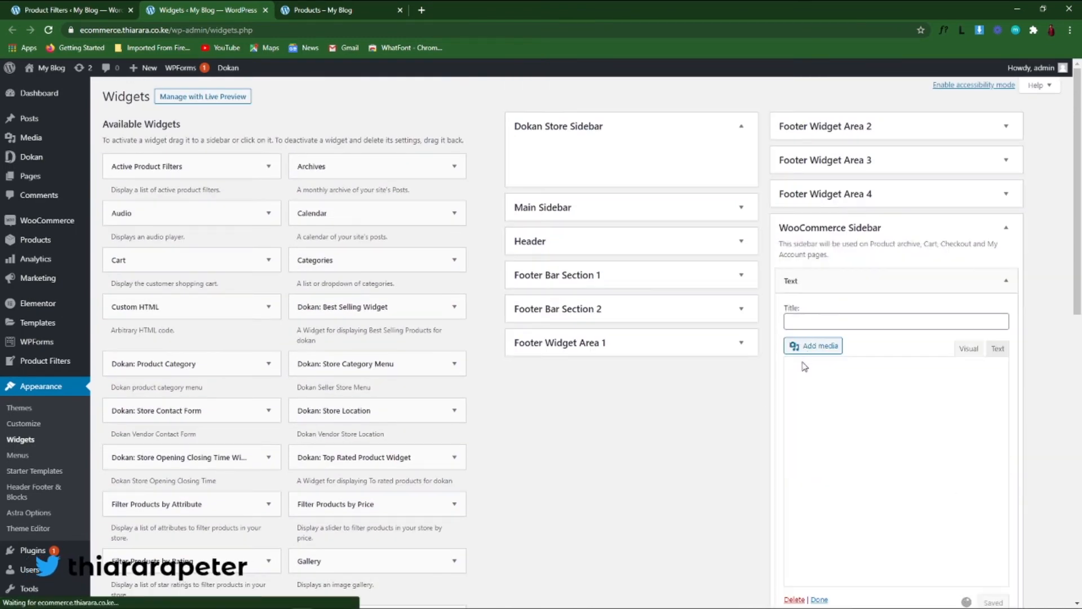
pyautogui.rightClick(808, 383)
pyautogui.press('Escape')
pyautogui.hotkey('ctrl', 'v')
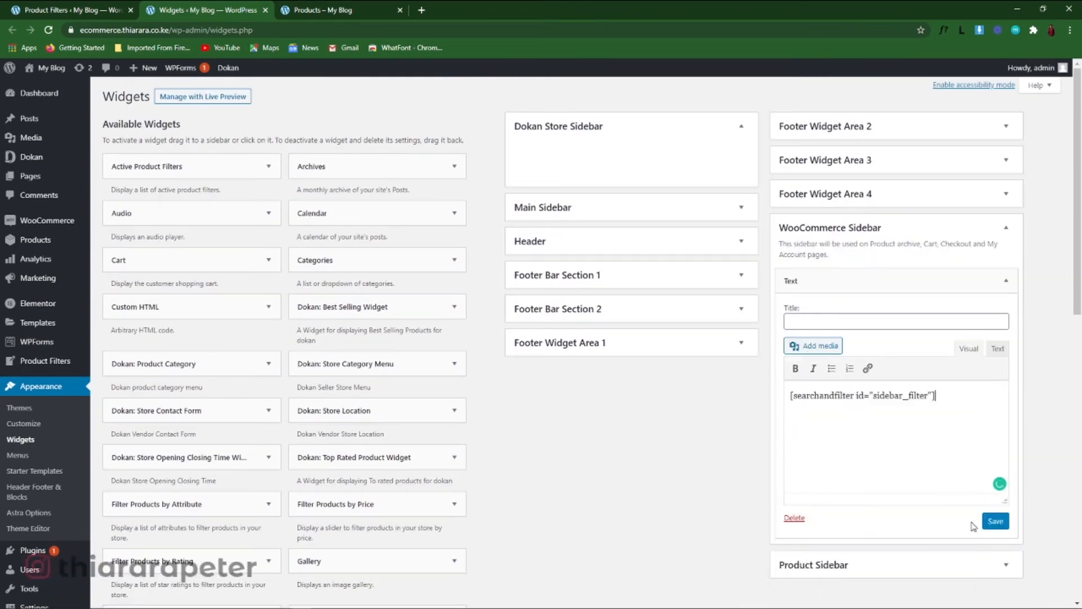
pyautogui.click(995, 521)
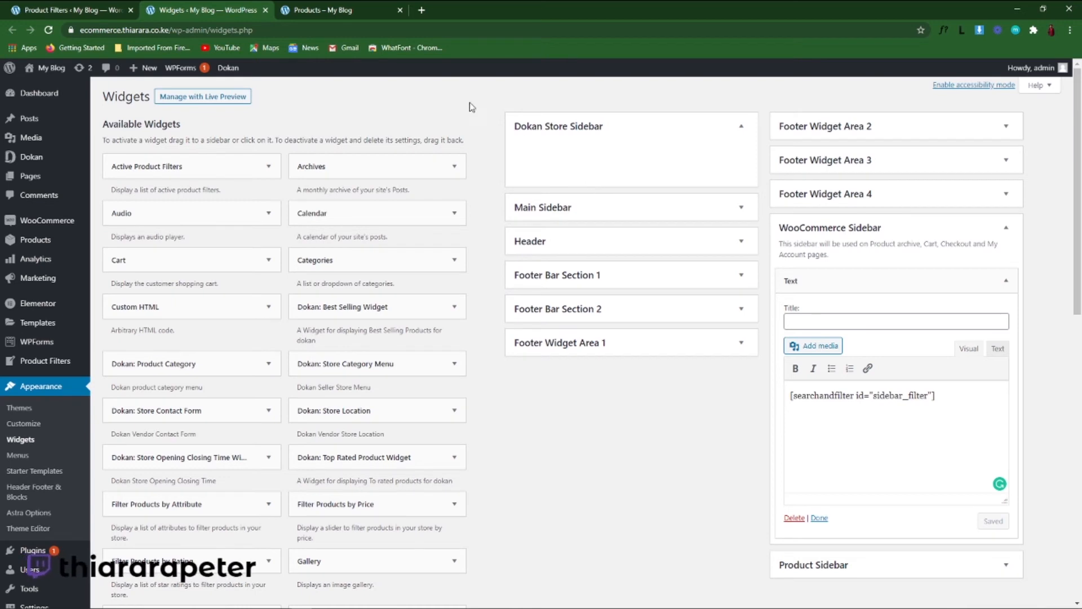
# Visit the live site and open the Plants category page to check the filter in its sidebar
pyautogui.moveTo(57, 99)
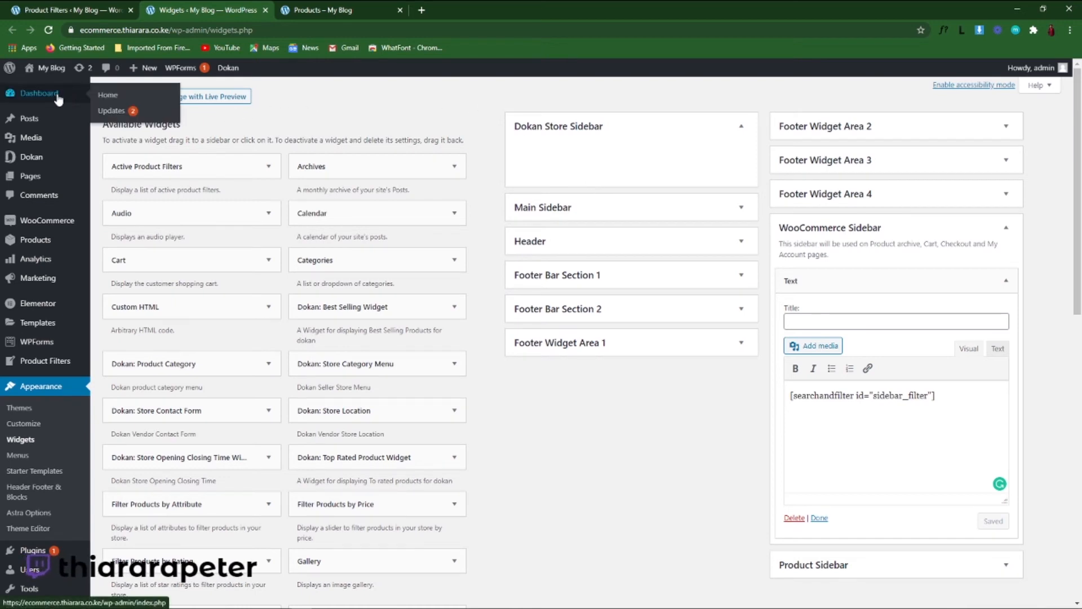
pyautogui.moveTo(55, 73)
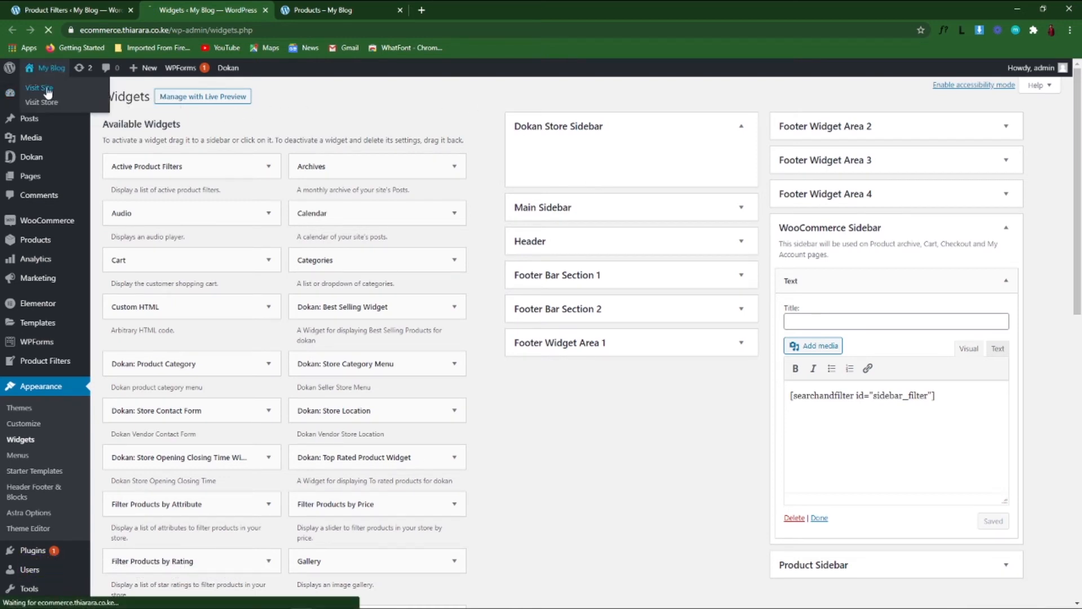
pyautogui.click(39, 88)
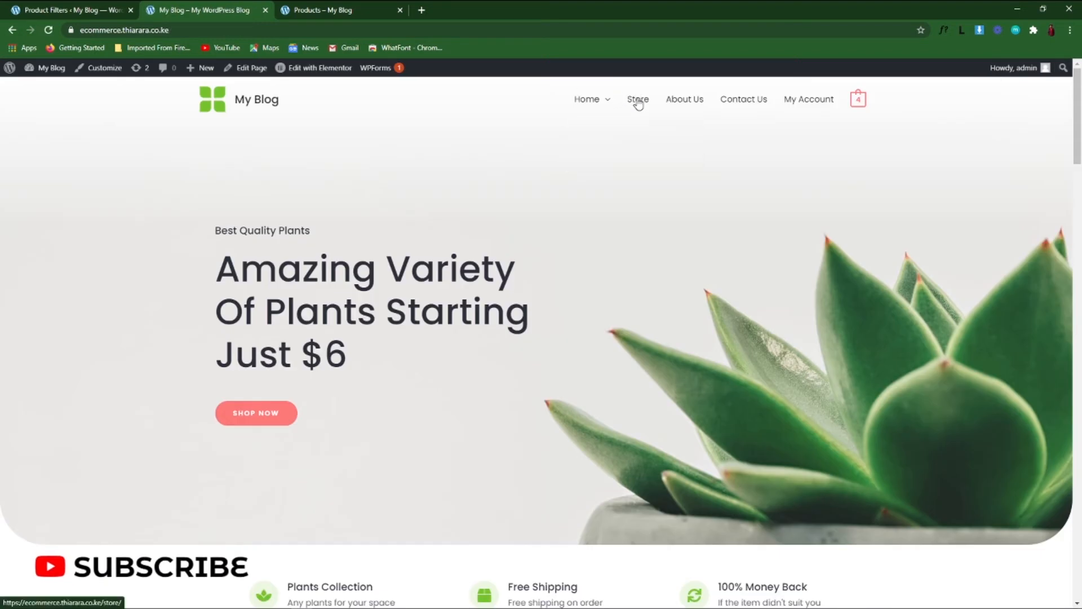
pyautogui.click(637, 99)
pyautogui.click(592, 135)
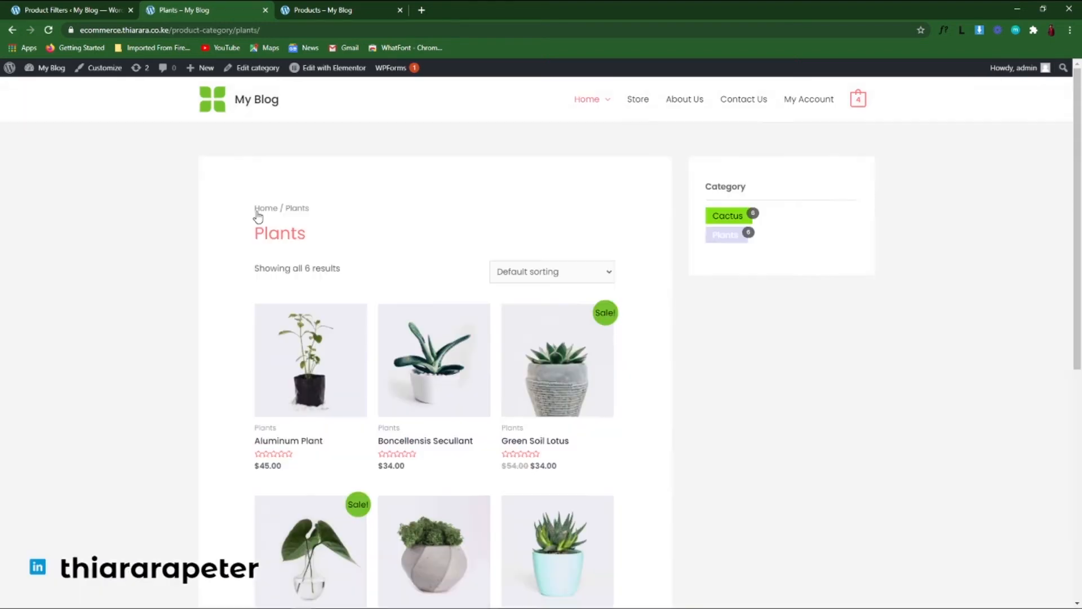
# Open the "sidebar filter" form for editing in the Product Filters admin page and expand its Category field settings
pyautogui.scroll(-2, 525, 313)
pyautogui.scroll(2, 525, 314)
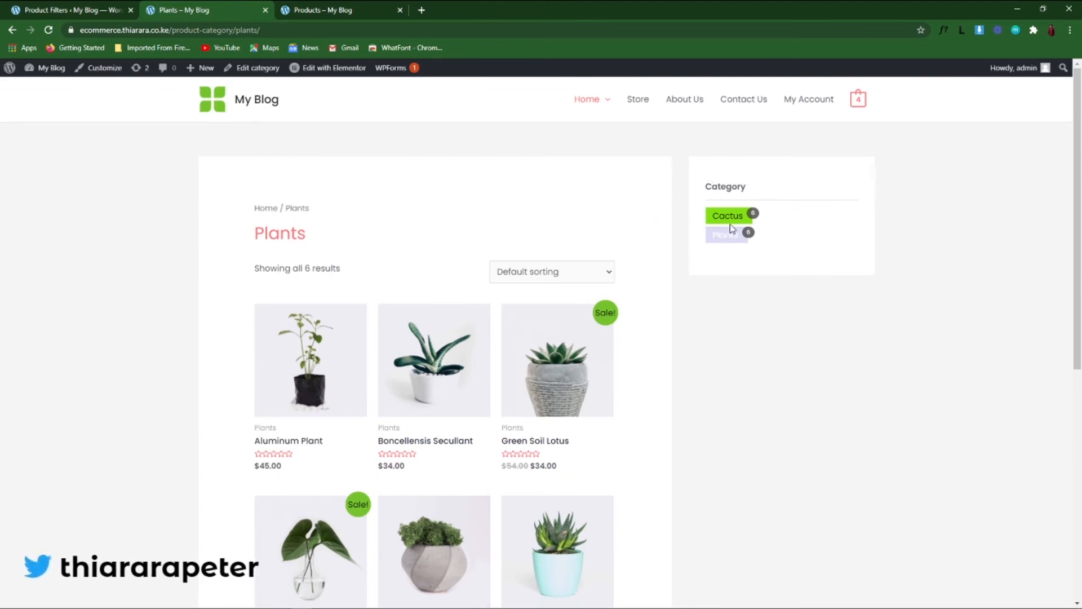
pyautogui.click(67, 13)
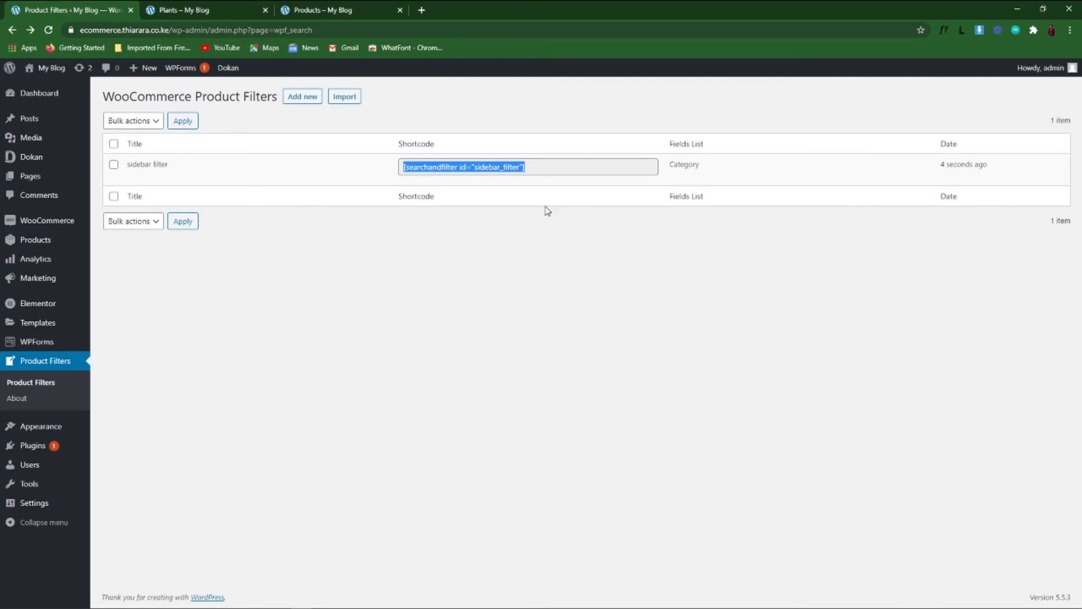
pyautogui.click(134, 177)
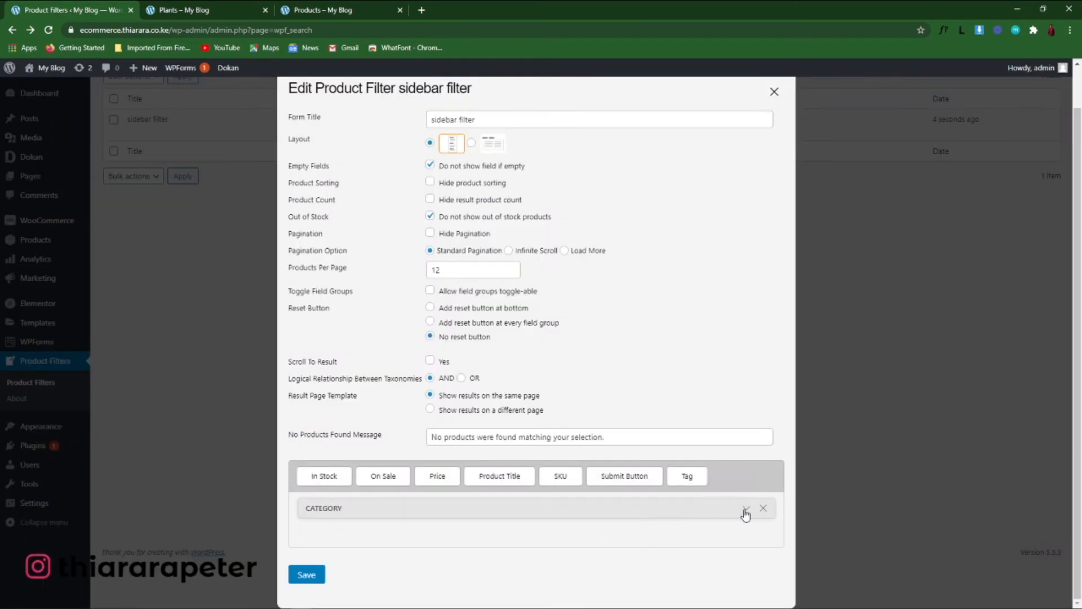
pyautogui.click(745, 512)
pyautogui.scroll(-7, 533, 395)
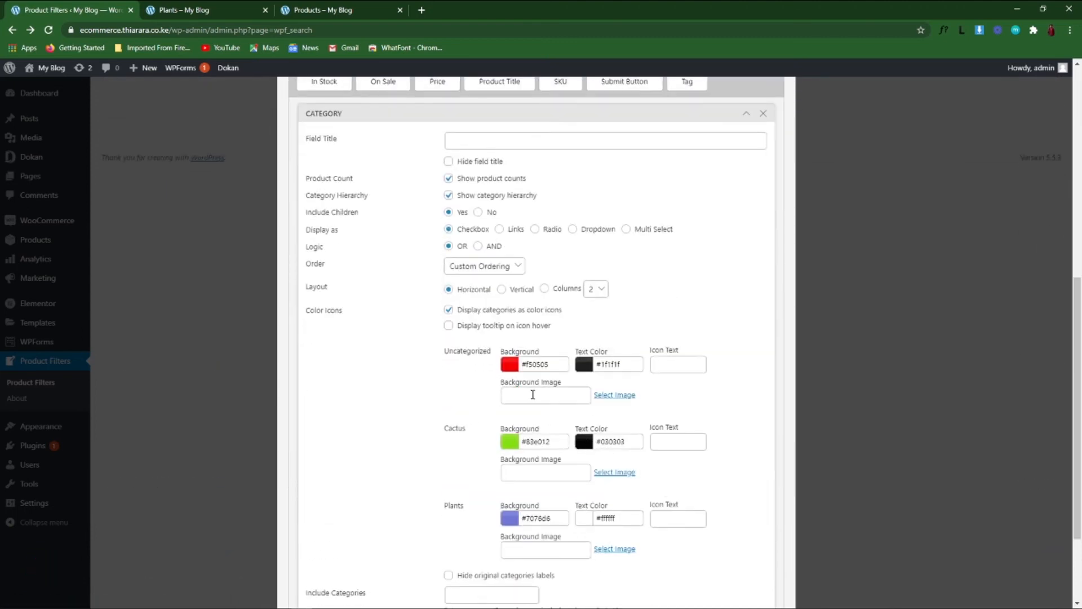
# Compare the Category field's background and text color settings with the category icons in the live Plants page's sidebar
pyautogui.click(222, 6)
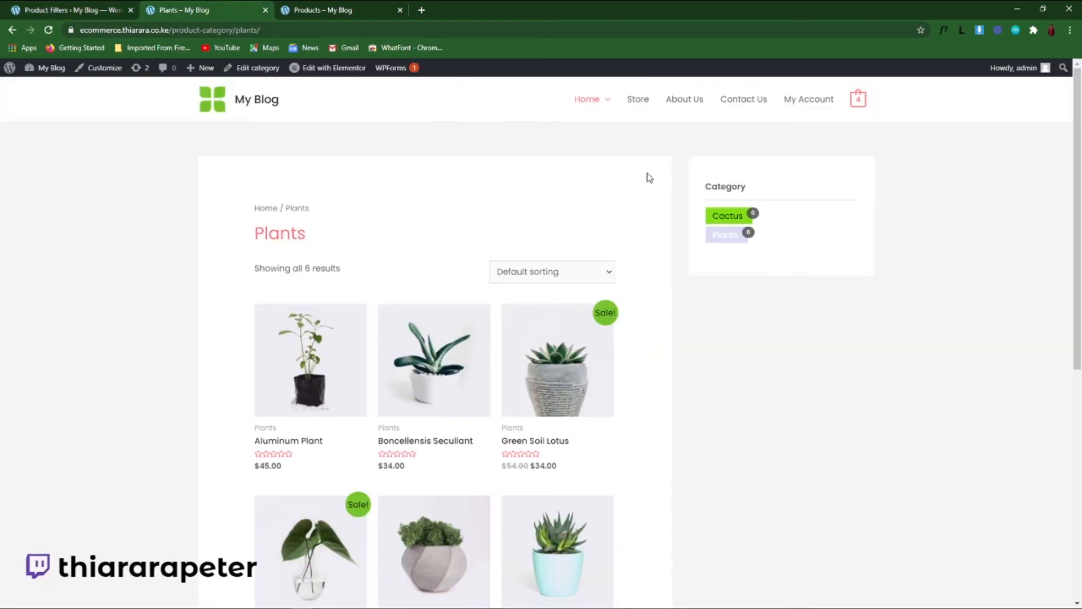
pyautogui.click(37, 10)
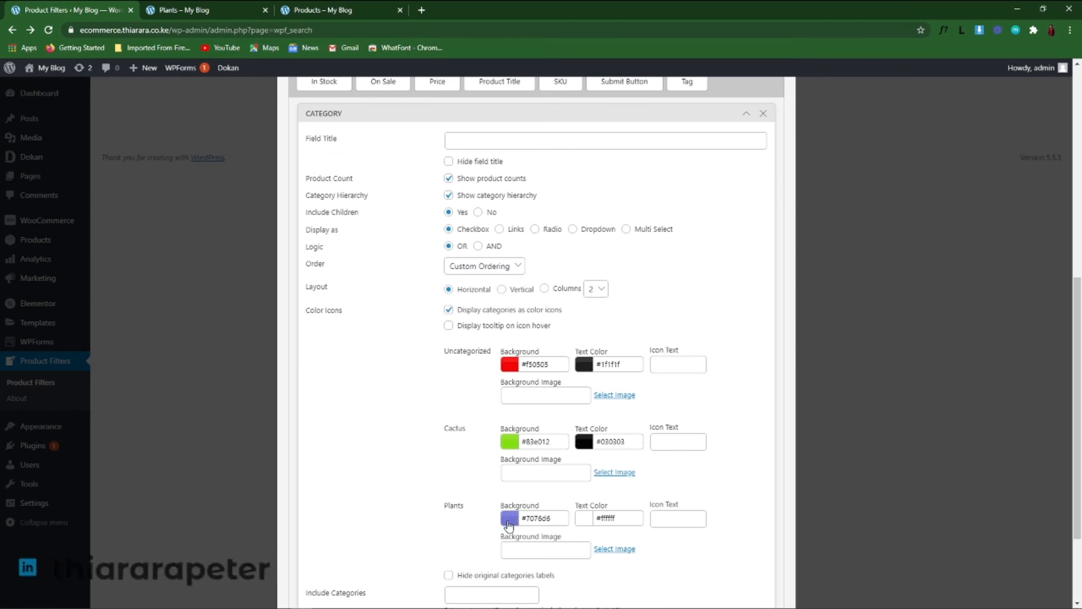
pyautogui.click(226, 10)
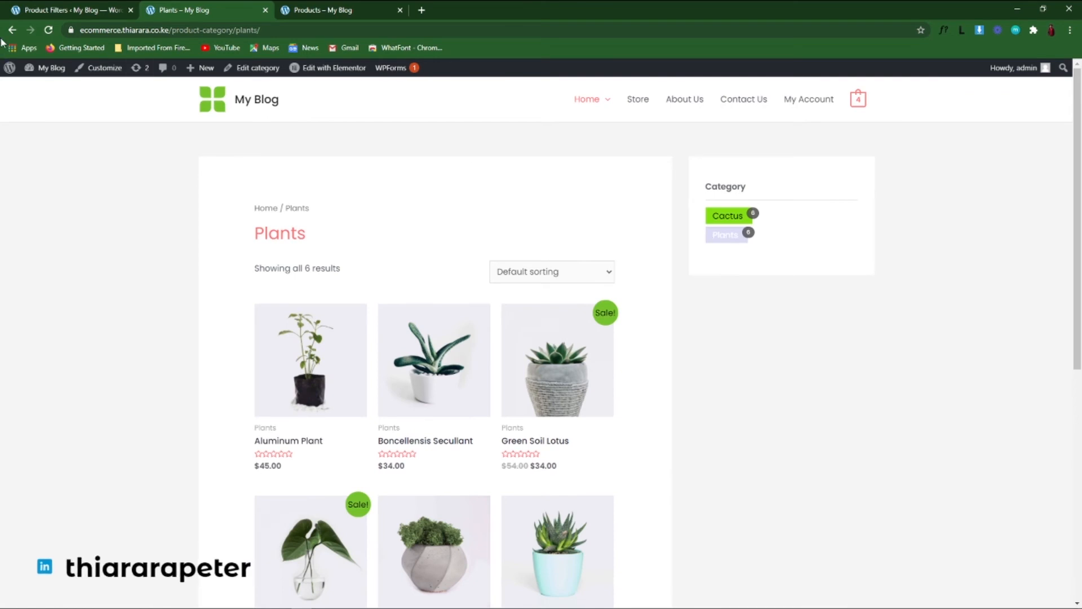
pyautogui.click(60, 7)
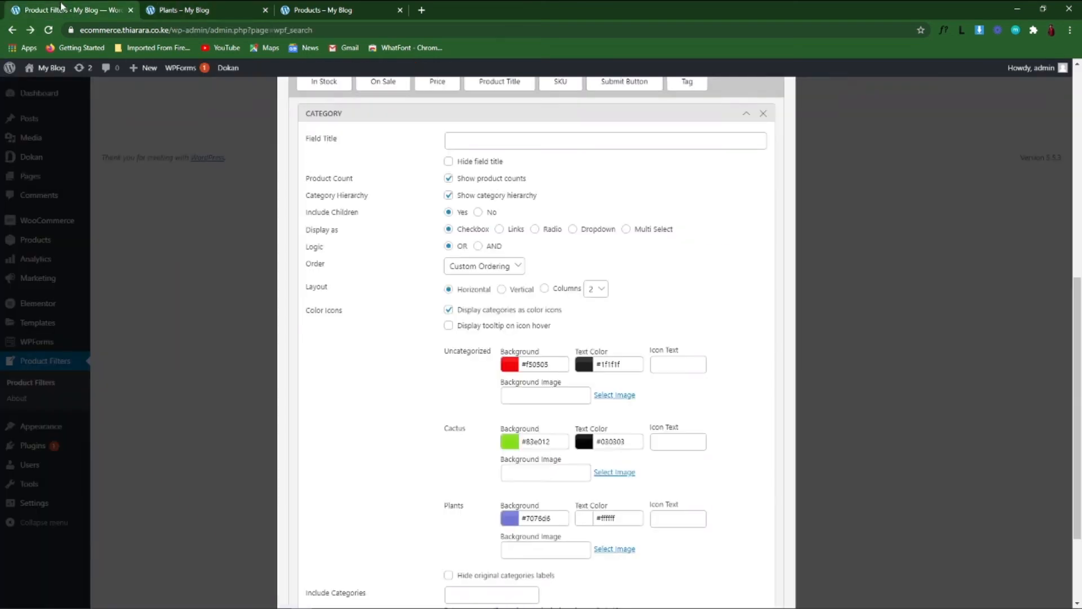
pyautogui.click(585, 520)
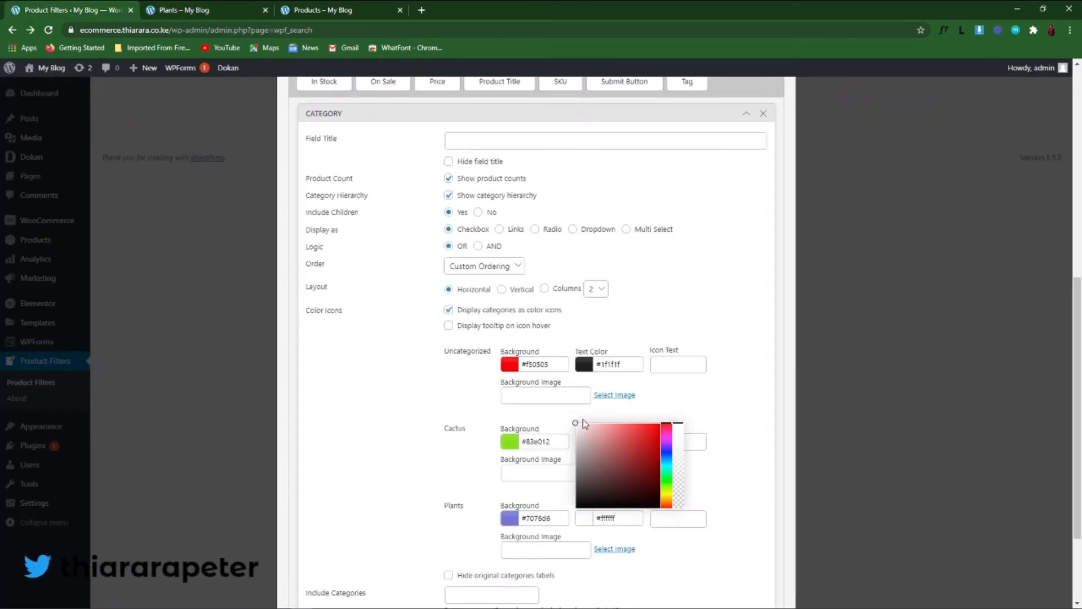
pyautogui.click(492, 417)
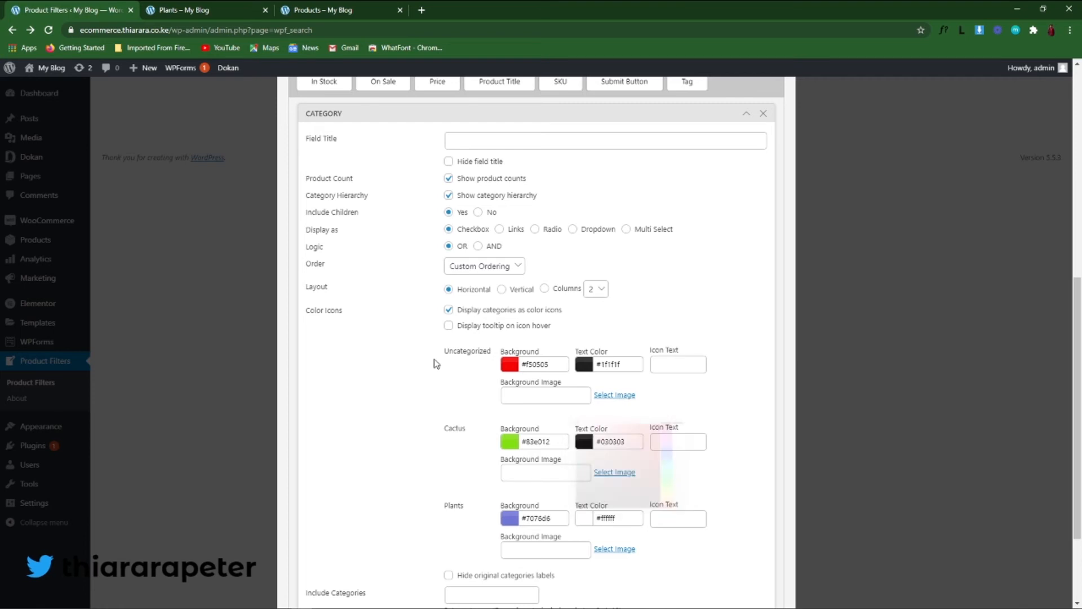
pyautogui.click(172, 11)
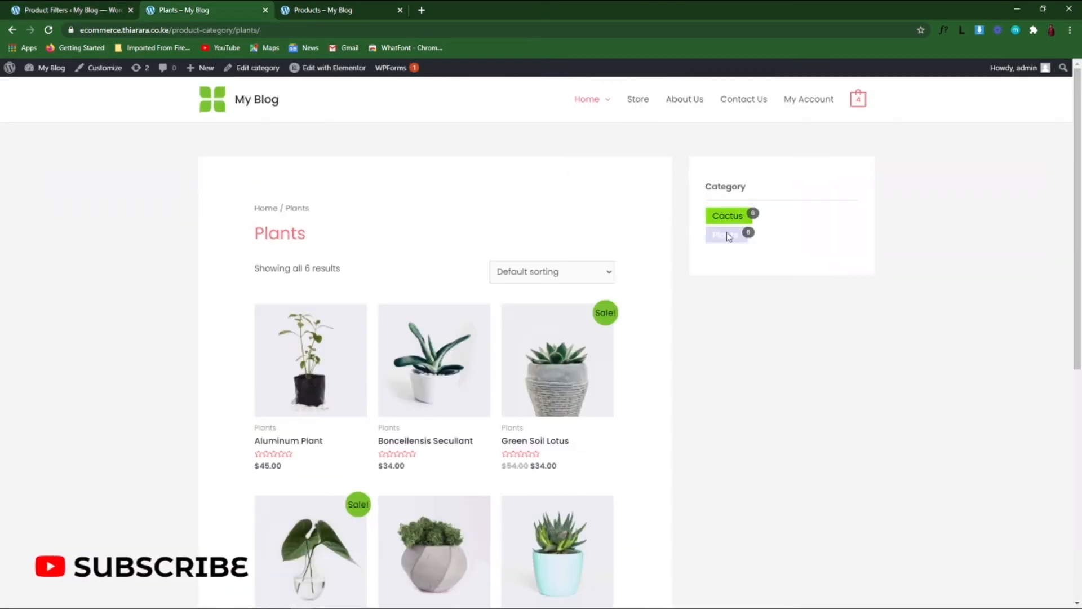
# Set the Category field to display as Dropdown in the filter form and save the form
pyautogui.click(62, 9)
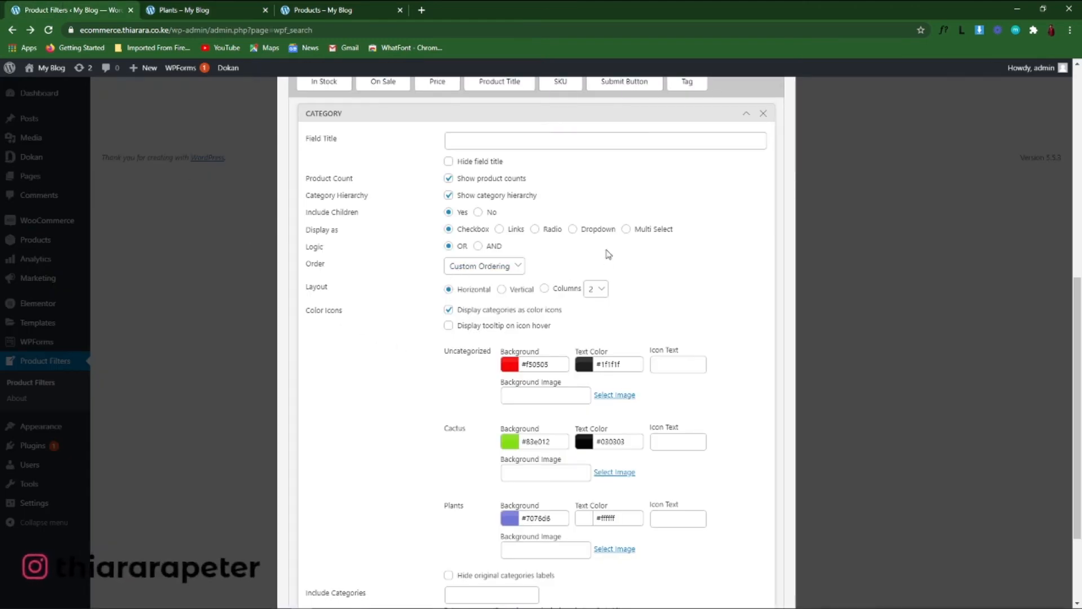
pyautogui.click(570, 231)
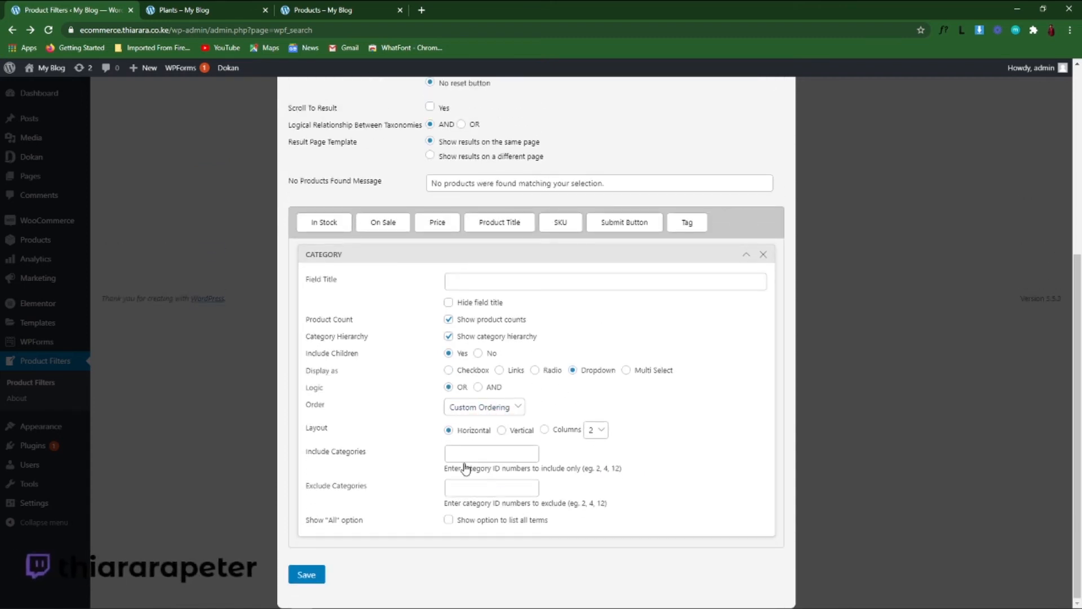
pyautogui.click(305, 574)
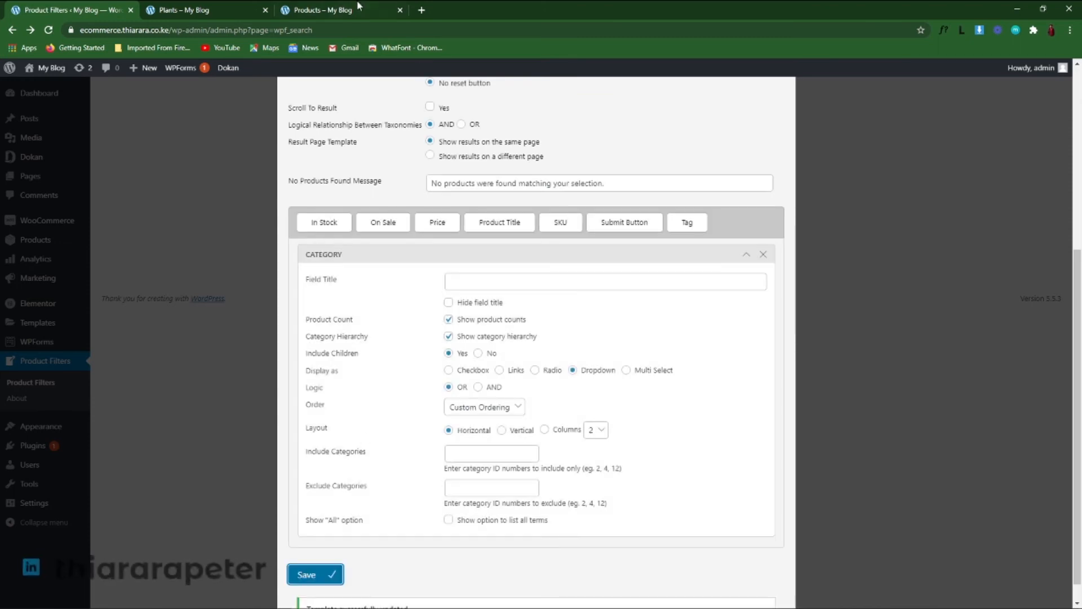
# Test the Category dropdown on the live Plants page by filtering for Cactus and then for Plants
pyautogui.click(237, 14)
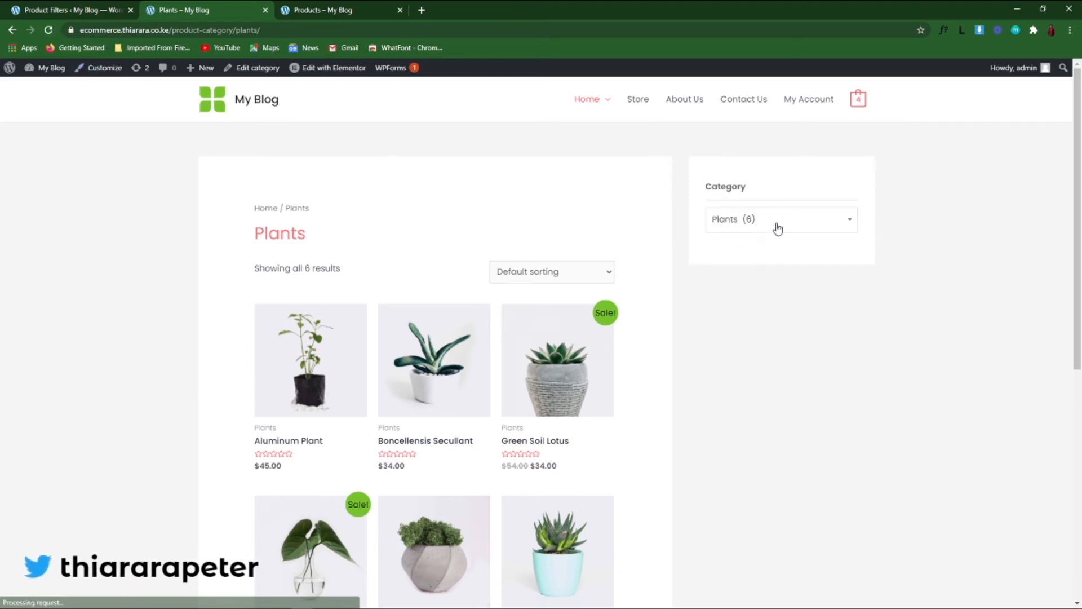
pyautogui.click(777, 224)
pyautogui.click(755, 243)
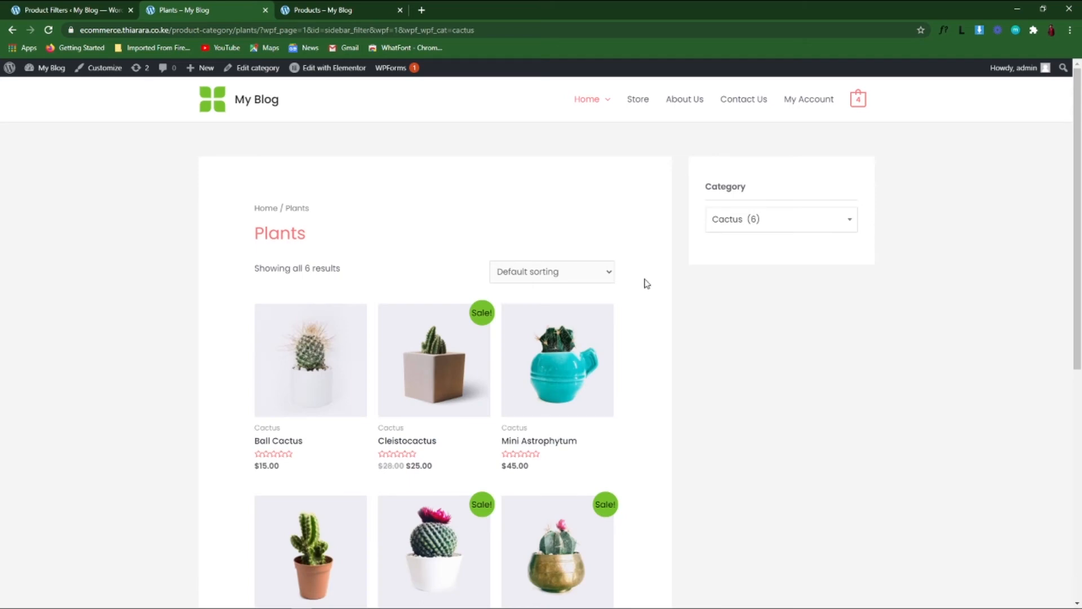
pyautogui.scroll(-5, 647, 283)
pyautogui.scroll(5, 550, 316)
pyautogui.click(793, 228)
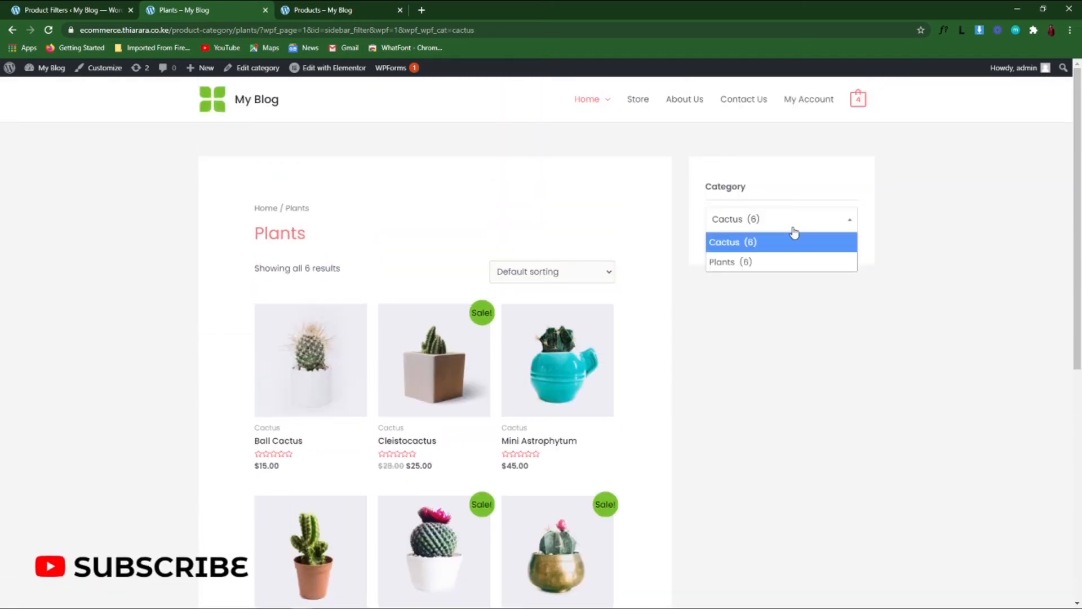
pyautogui.click(777, 262)
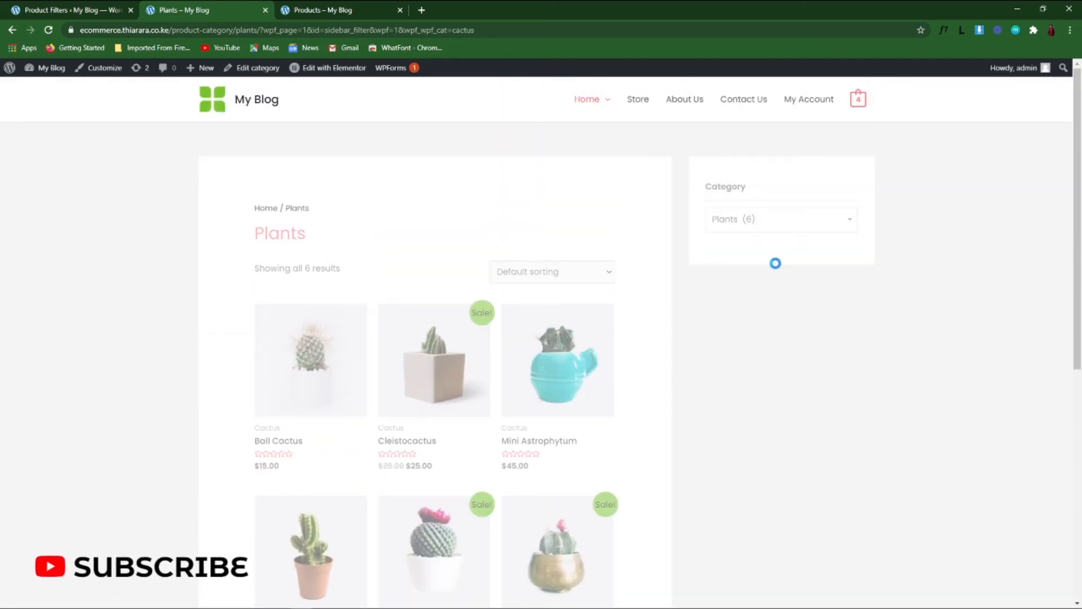
# Collapse the Category field settings in the filter form and add a Price field below it
pyautogui.click(85, 10)
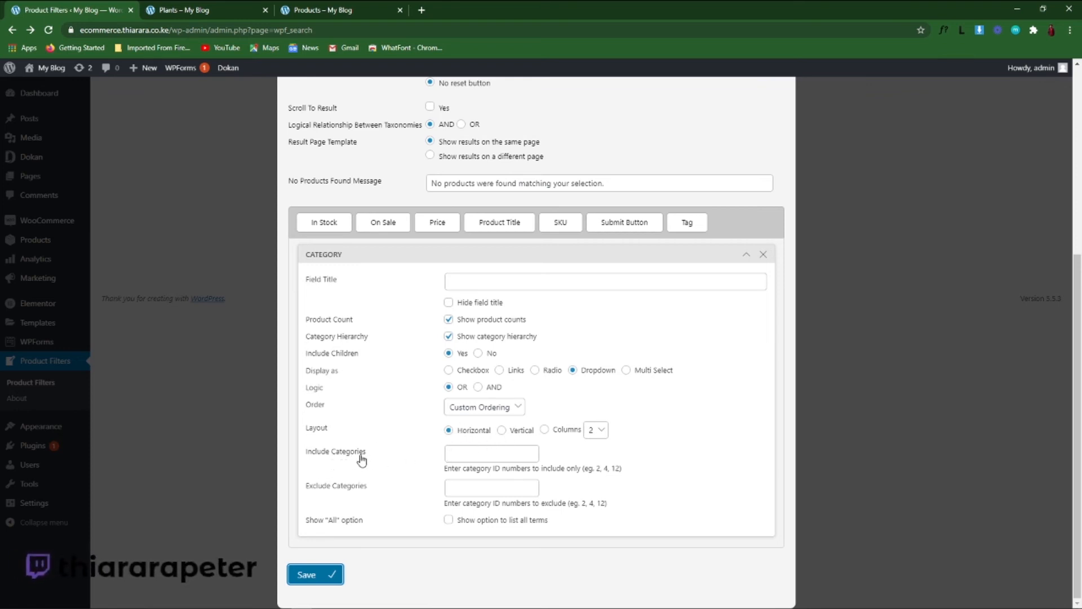
pyautogui.click(451, 454)
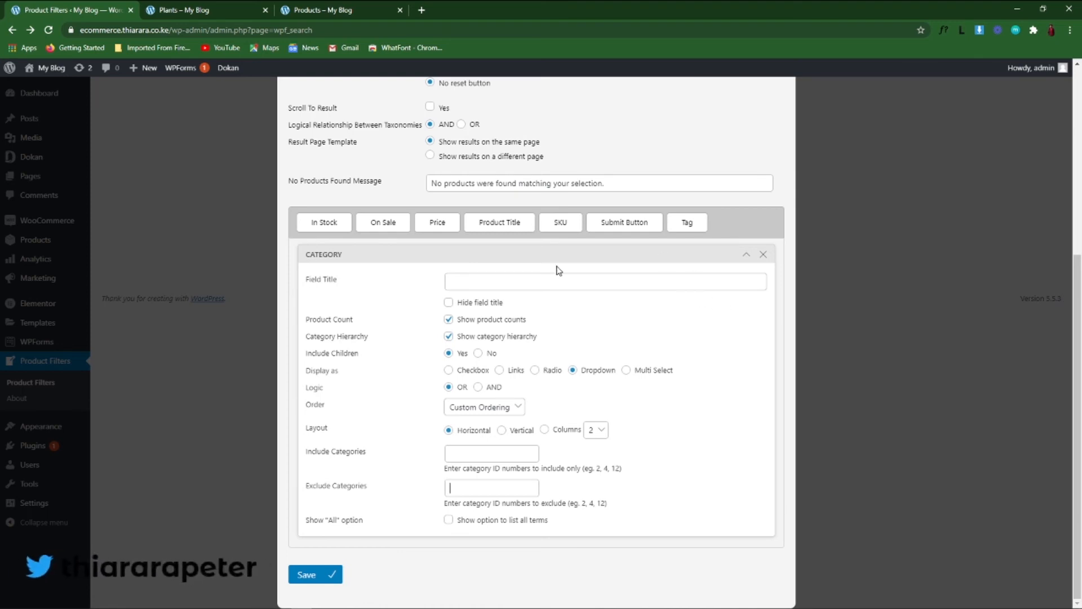
pyautogui.click(746, 254)
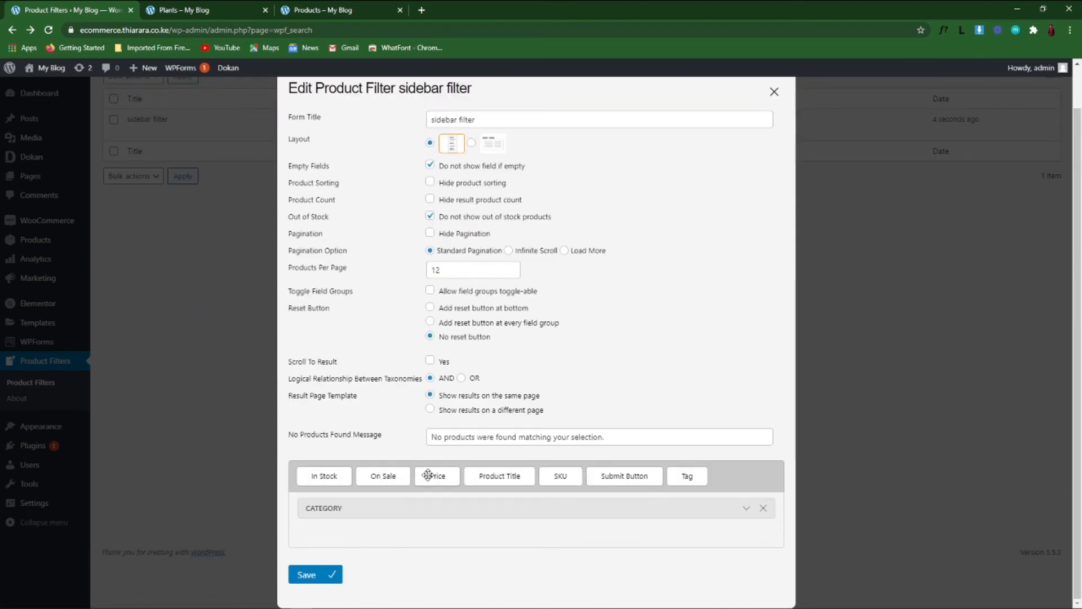
pyautogui.moveTo(429, 476); pyautogui.dragTo(400, 527)
pyautogui.scroll(-2, 419, 435)
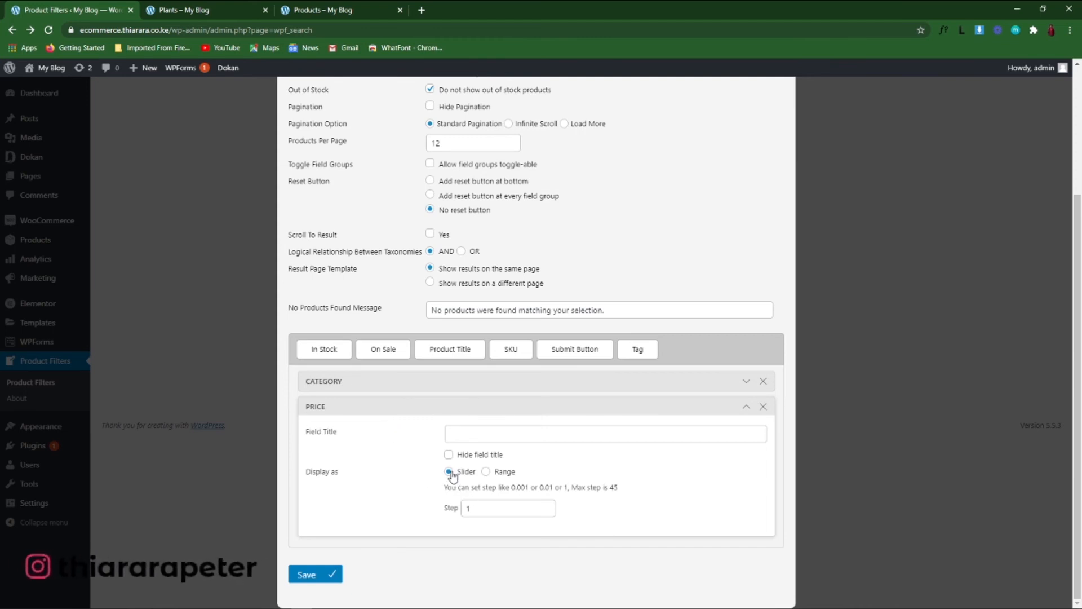
# Try the example Price slider on the Cosmetics shop page by raising its minimum to about $31
pyautogui.click(321, 9)
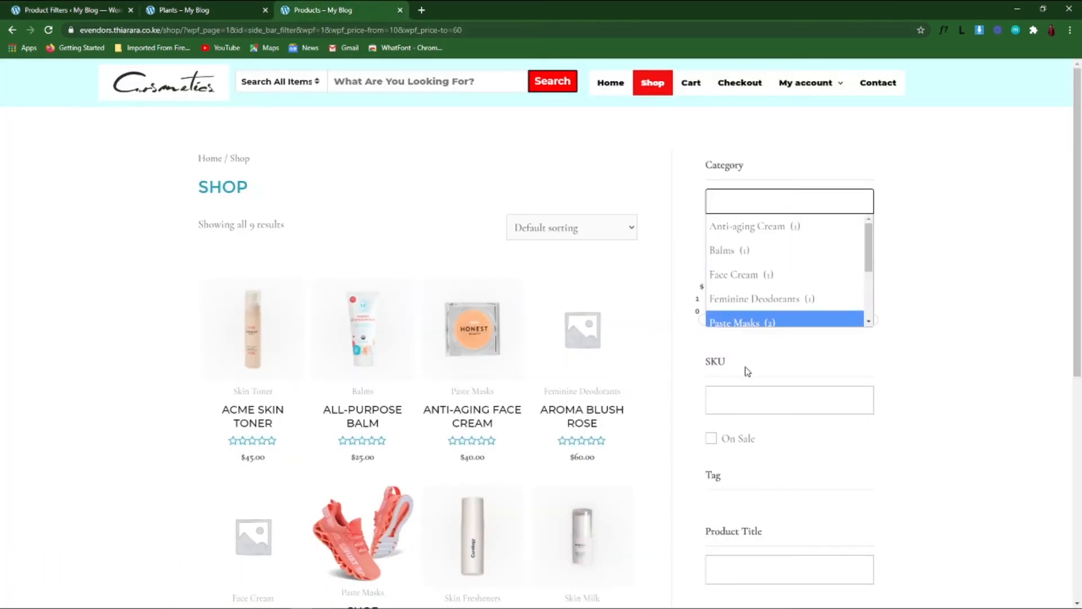
pyautogui.click(891, 451)
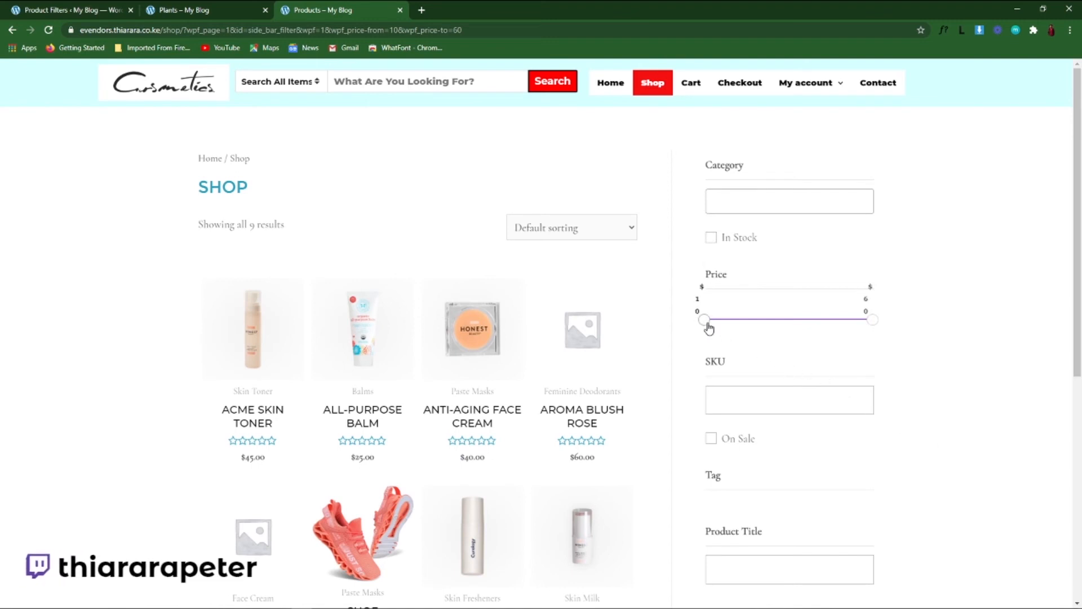
pyautogui.moveTo(705, 322); pyautogui.dragTo(774, 326)
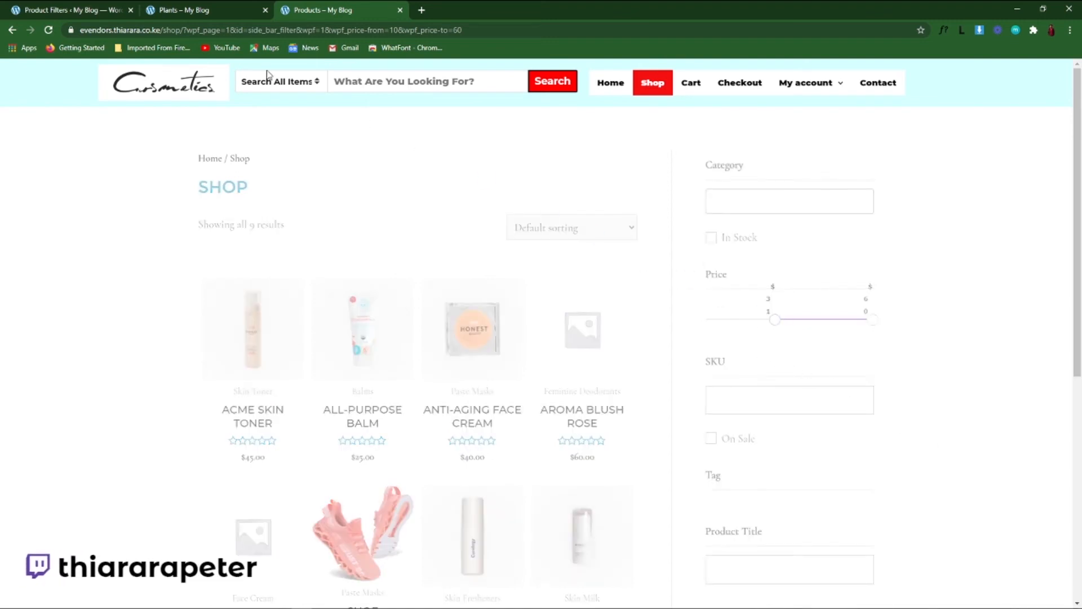
pyautogui.click(196, 8)
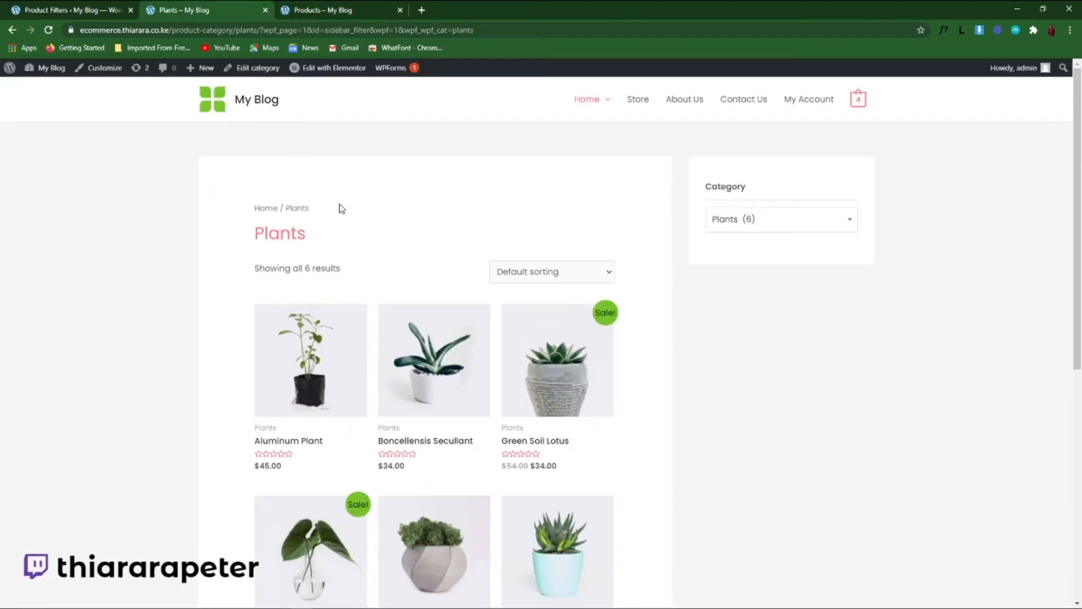
# Save the filter form with its Price field and reload the live Plants page to check the sidebar
pyautogui.click(60, 9)
pyautogui.click(311, 574)
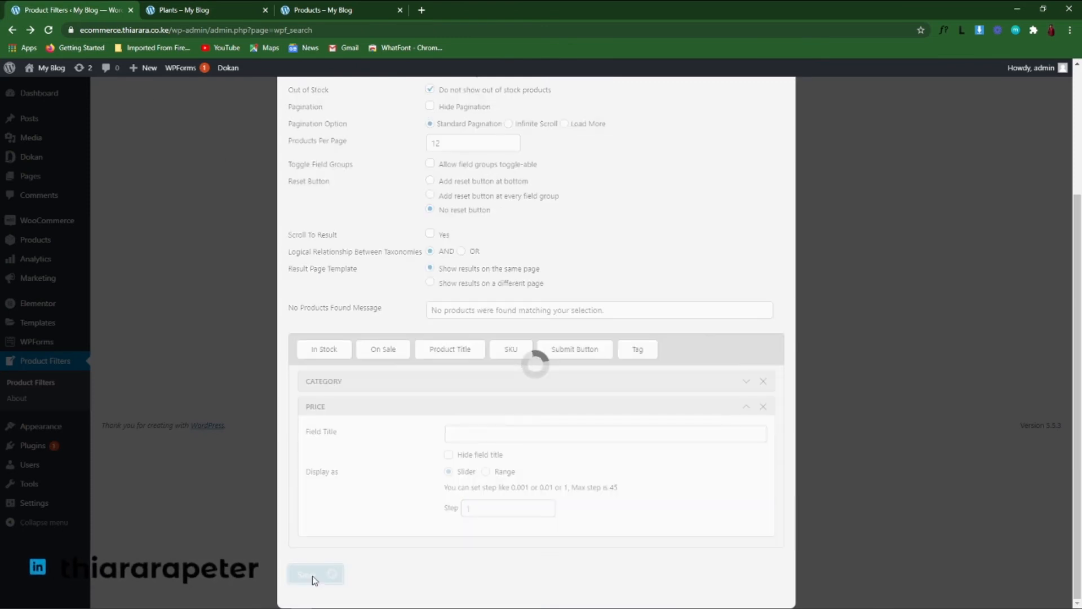
pyautogui.click(196, 9)
pyautogui.click(48, 31)
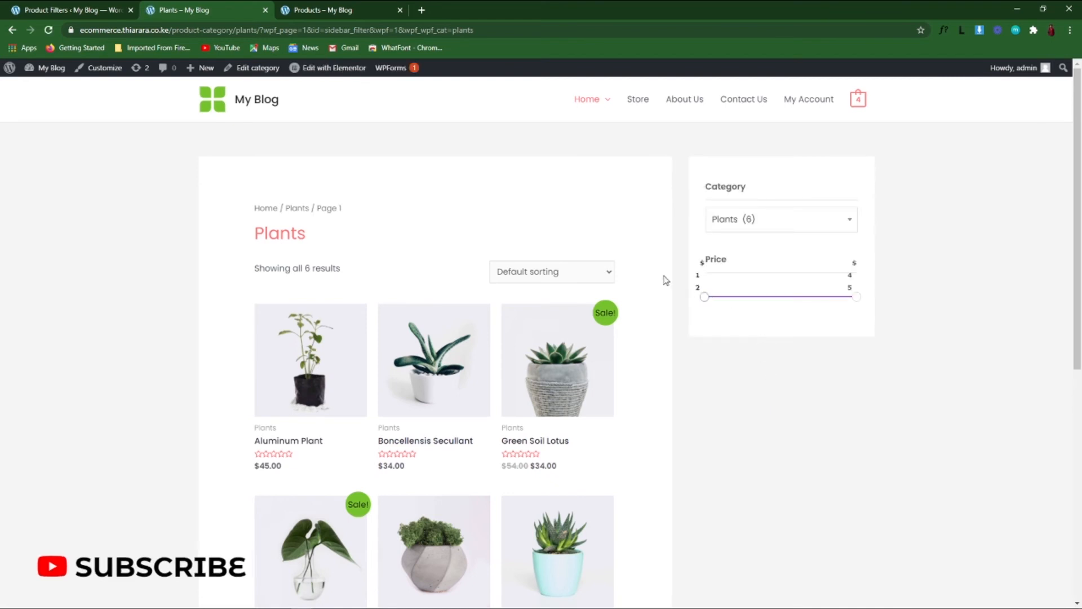
# Add On Sale and Product Title fields below Price in the filter form, collapse their settings, and save the form
pyautogui.click(79, 11)
pyautogui.moveTo(376, 352); pyautogui.dragTo(369, 507)
pyautogui.scroll(-1, 369, 507)
pyautogui.click(745, 327)
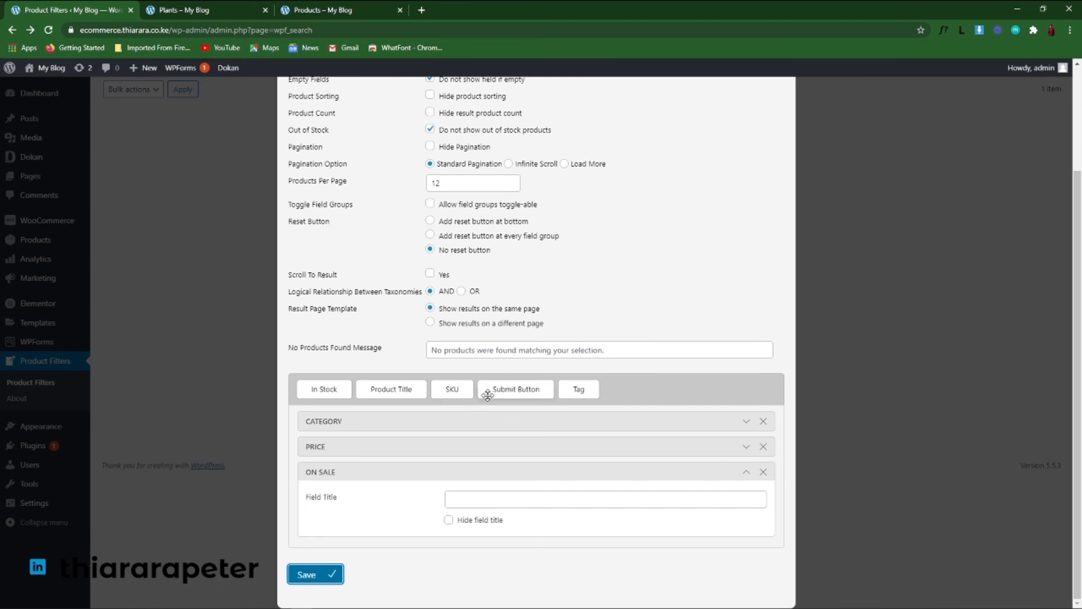
pyautogui.moveTo(401, 394); pyautogui.dragTo(414, 524)
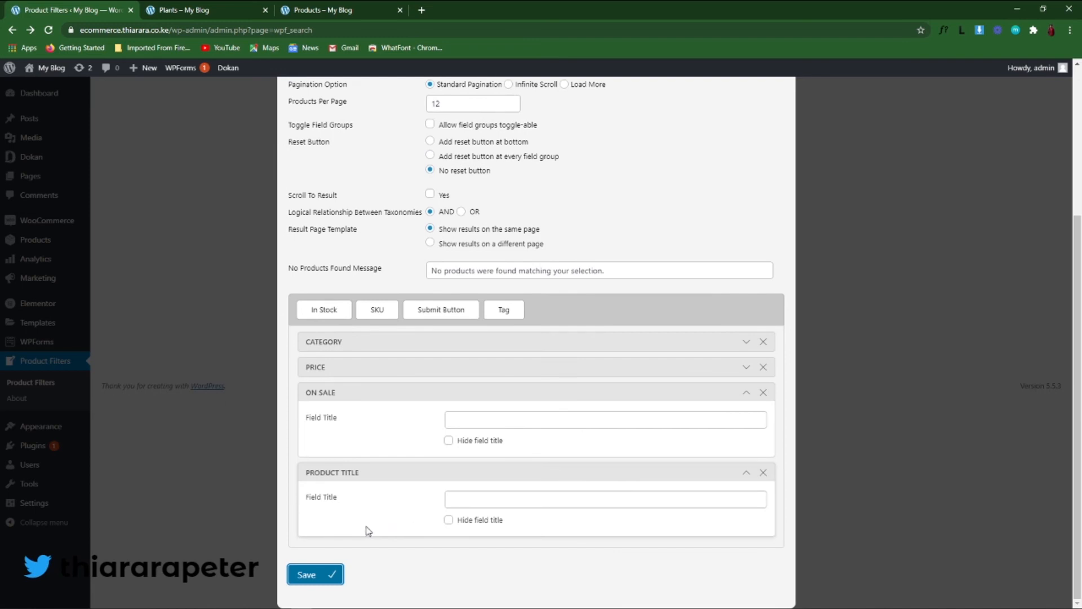
pyautogui.click(745, 473)
pyautogui.click(745, 448)
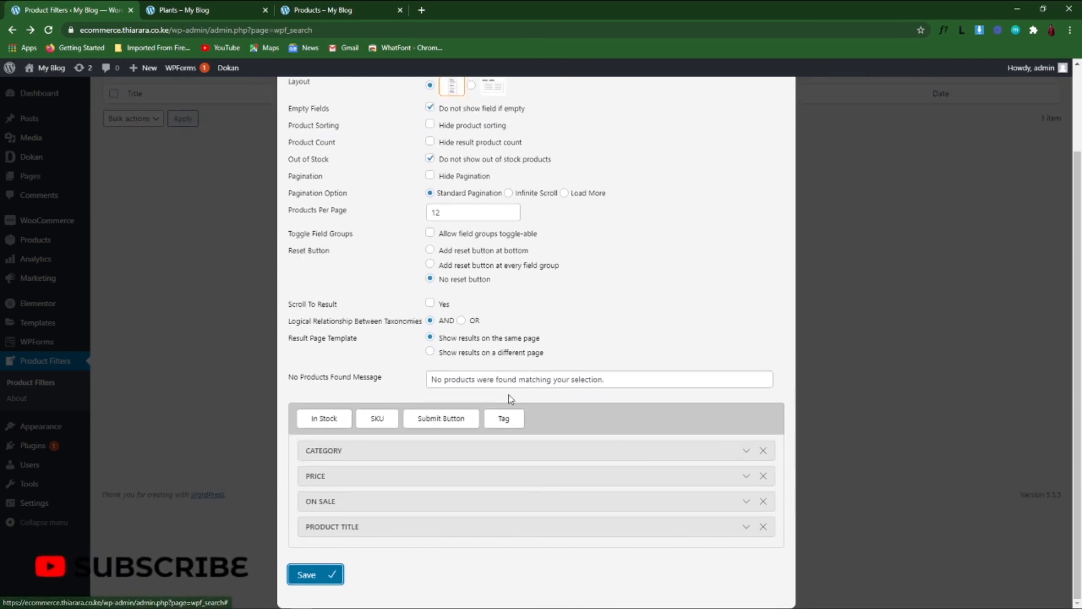
pyautogui.click(317, 575)
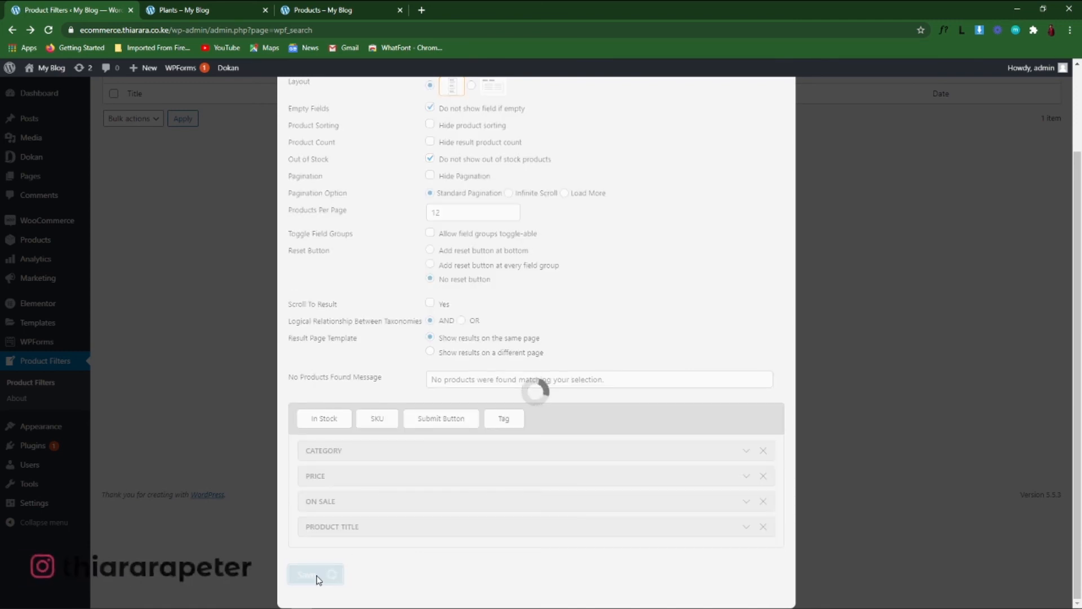
# Reload the live Plants page and try the sidebar's Product Title filter with Ball Cactus, clearing the title at the end
pyautogui.click(248, 8)
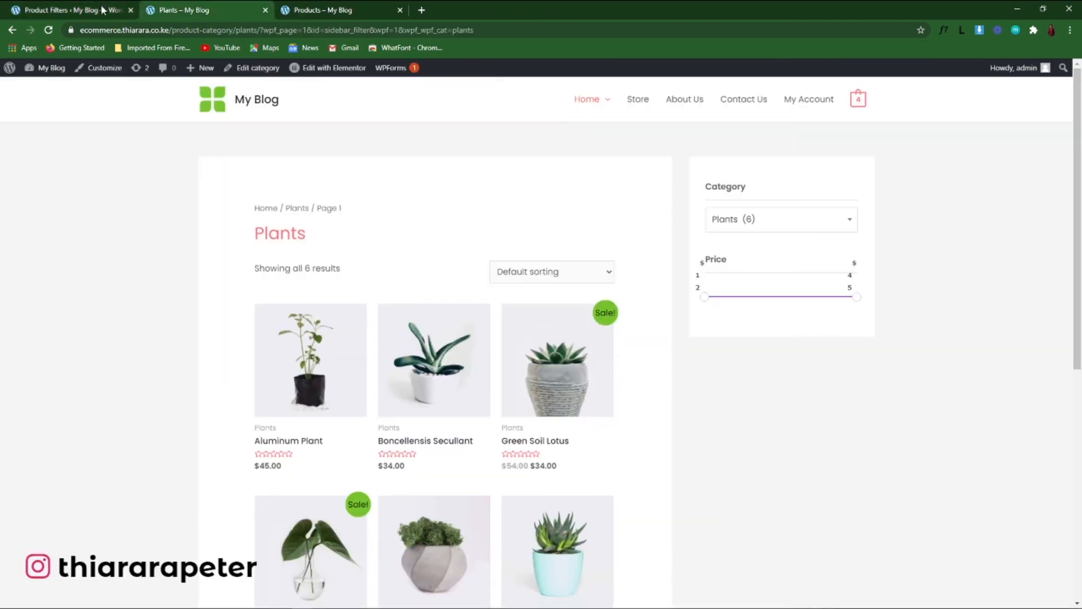
pyautogui.click(49, 30)
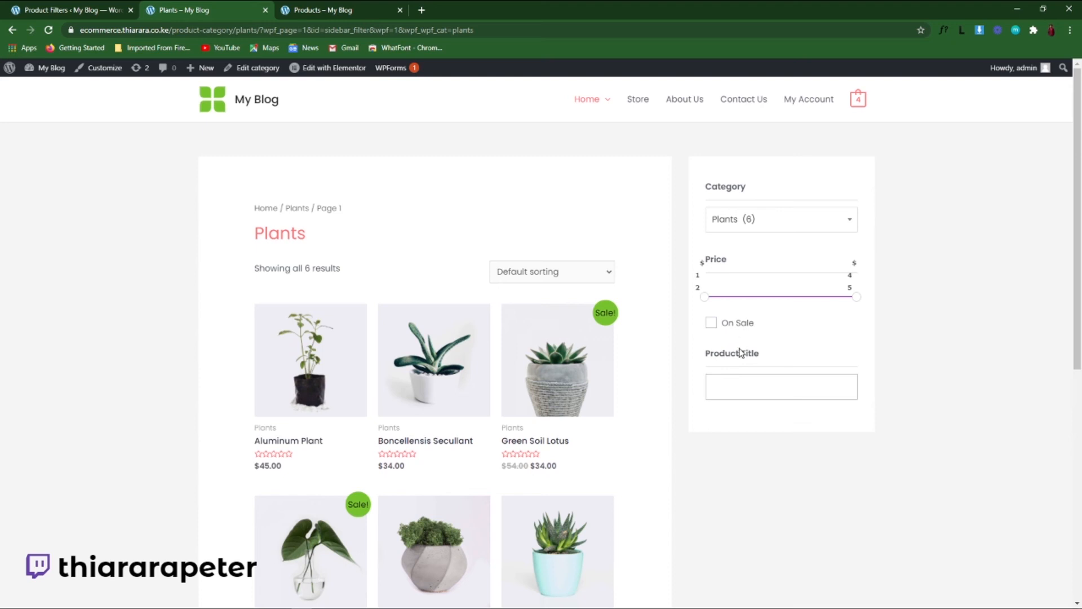
pyautogui.click(741, 382)
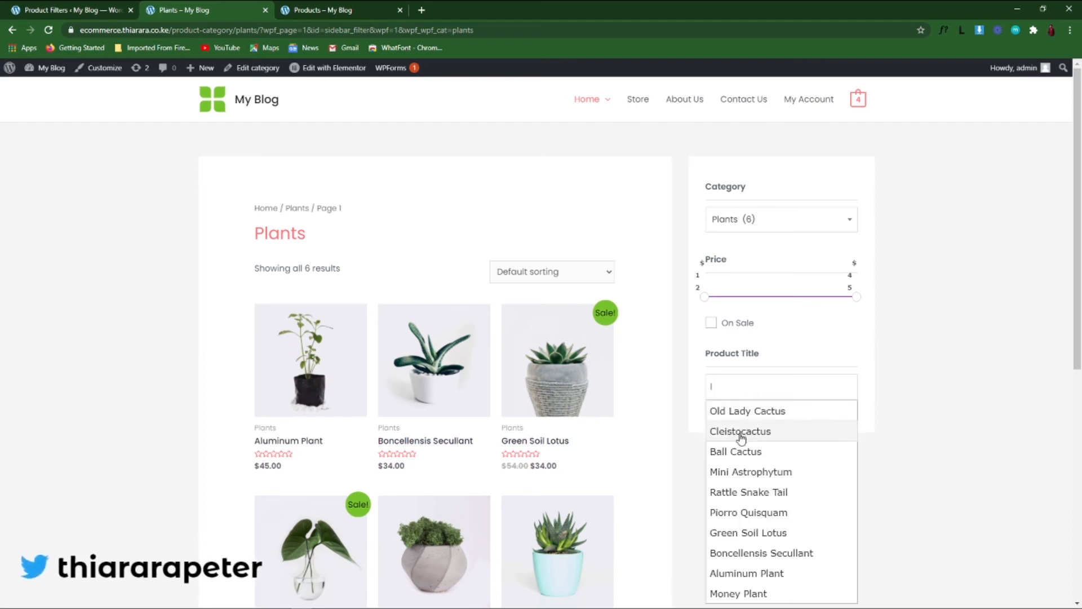
pyautogui.scroll(-7, 741, 438)
pyautogui.scroll(2, 772, 310)
pyautogui.scroll(2, 733, 214)
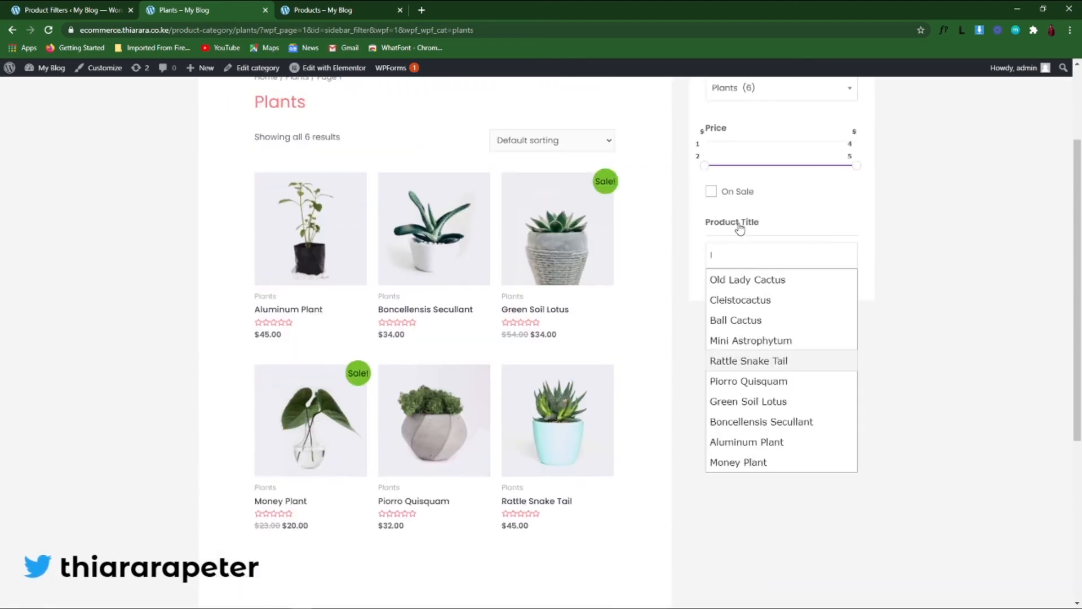
pyautogui.click(736, 320)
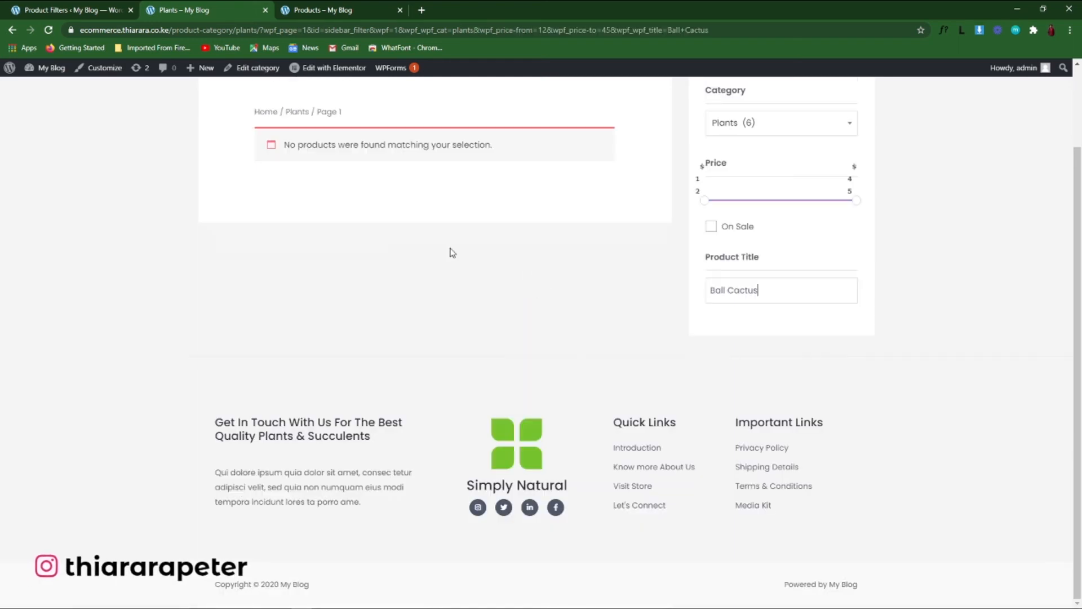
pyautogui.moveTo(763, 386); pyautogui.dragTo(620, 396)
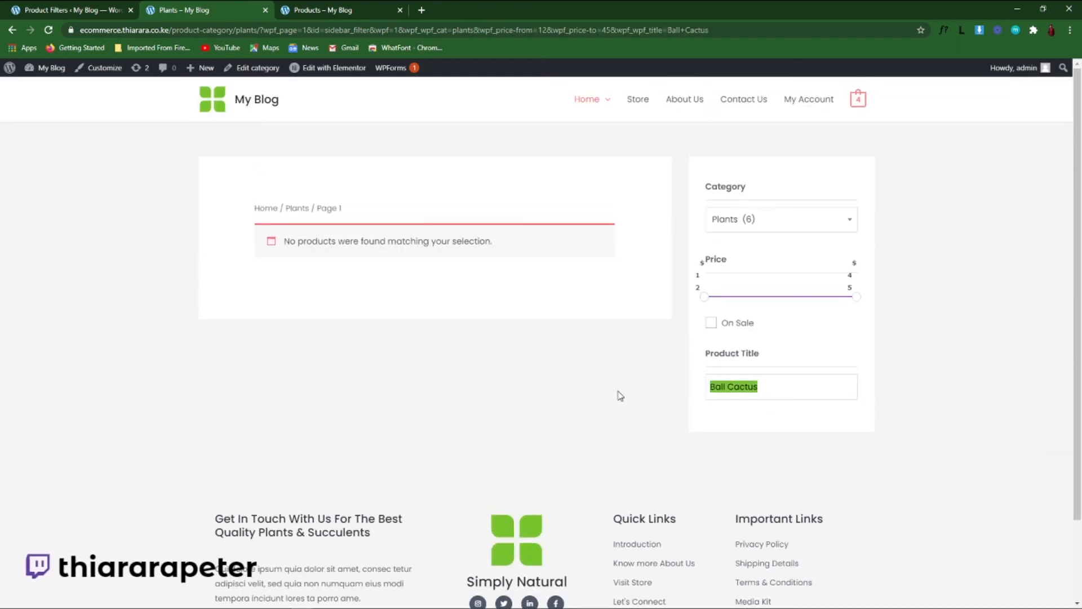
pyautogui.press('BackSpace')
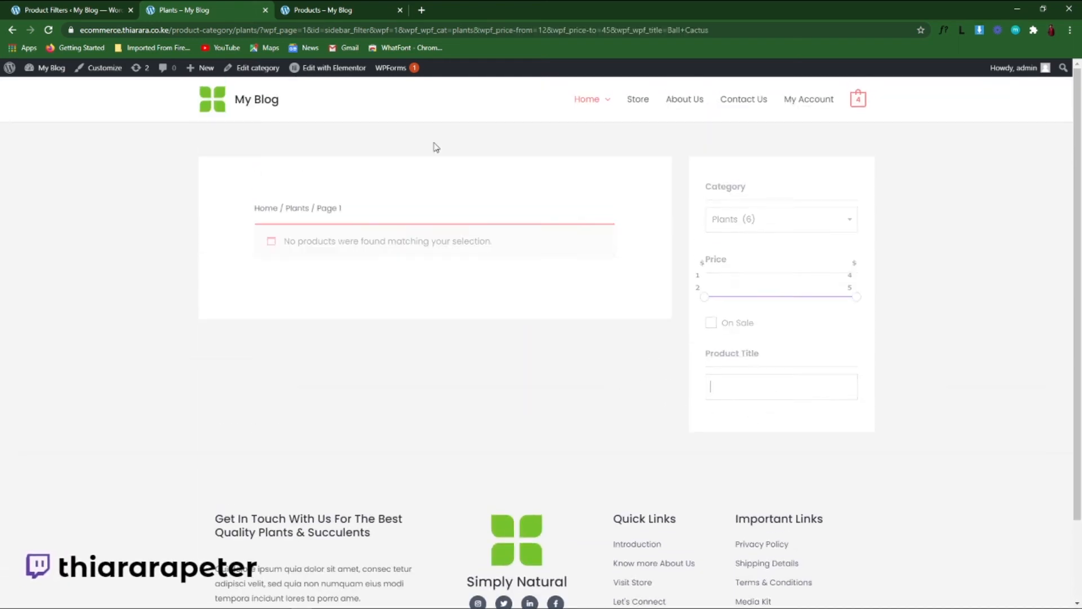
# Add a Submit Button field below Product Title in the filter form, save the form, and collapse the field's settings
pyautogui.click(118, 7)
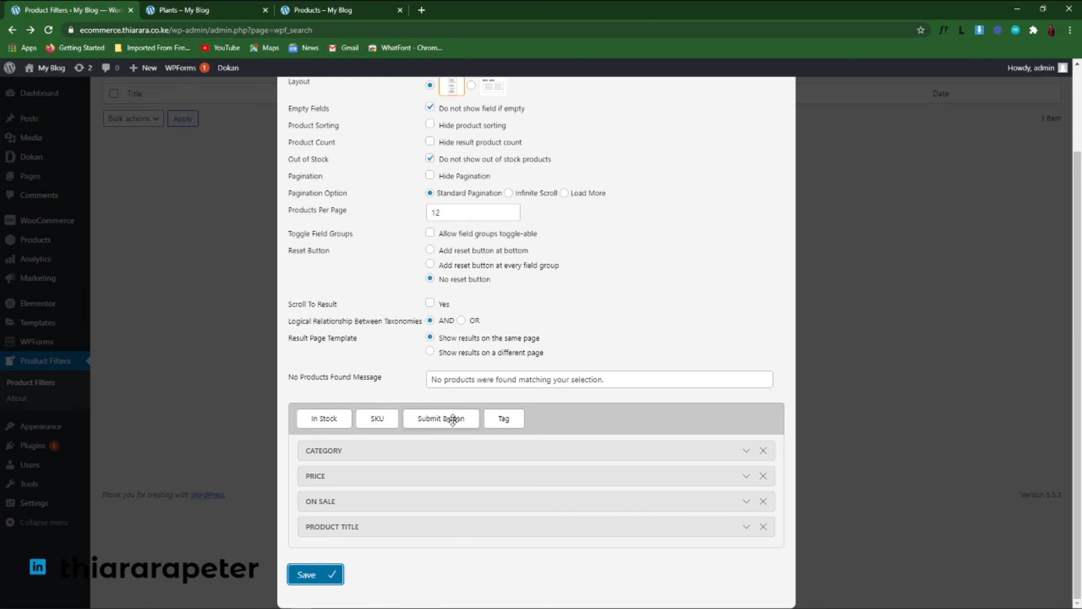
pyautogui.moveTo(453, 419); pyautogui.dragTo(350, 520)
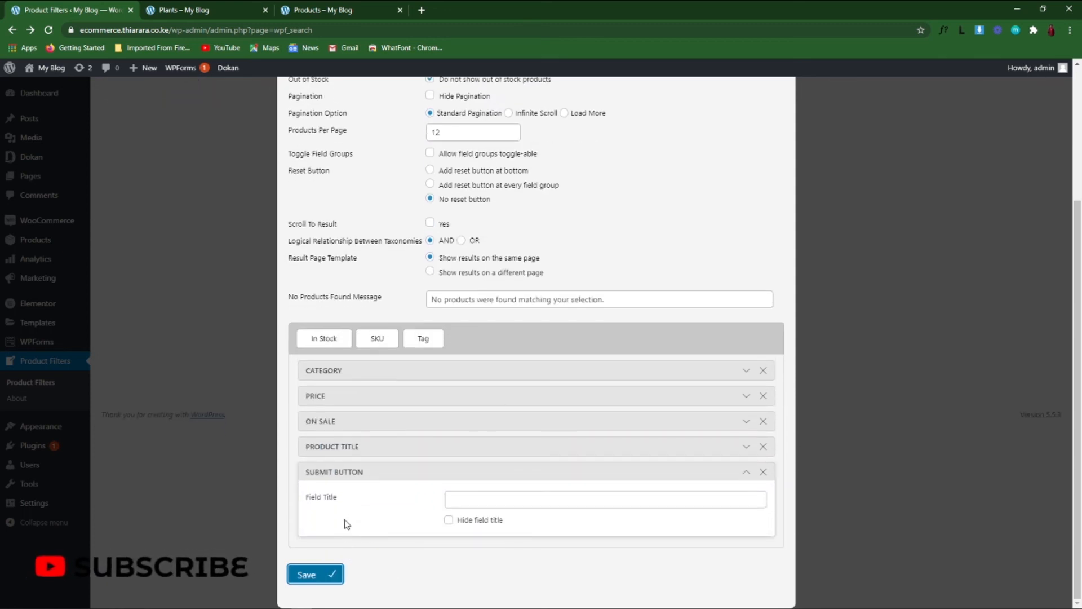
pyautogui.click(314, 574)
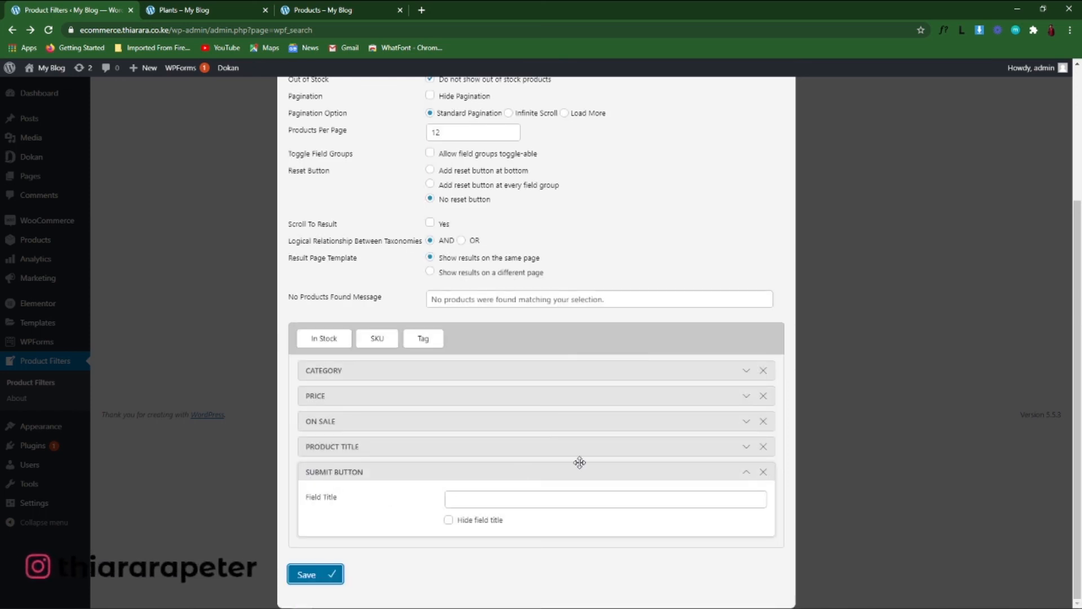
pyautogui.click(746, 472)
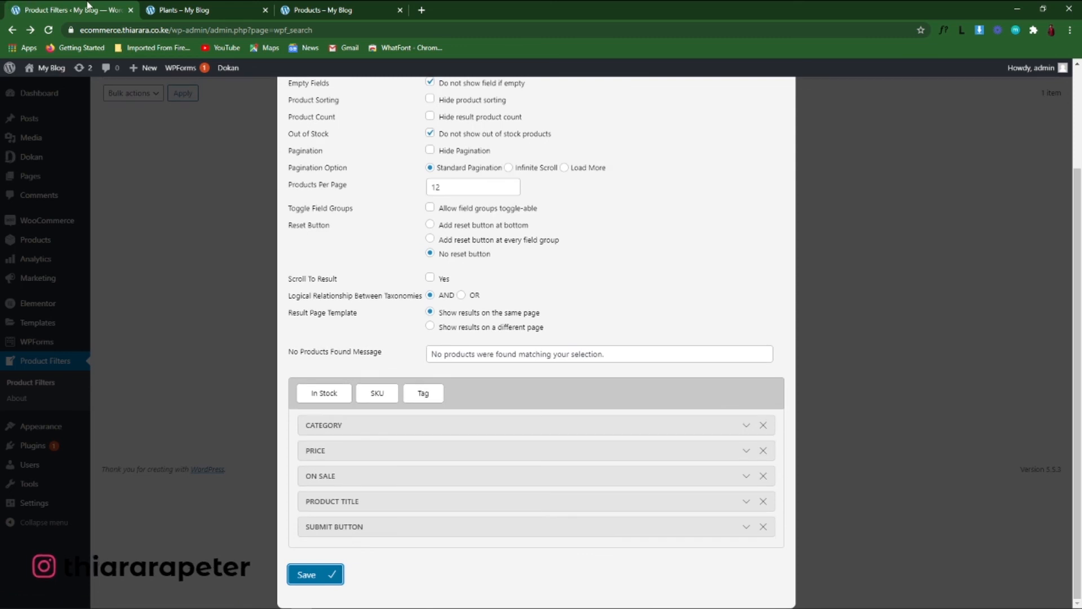
# Reload the live Plants page and run a sidebar search for the Cactus category with the minimum price raised to about $19
pyautogui.click(188, 9)
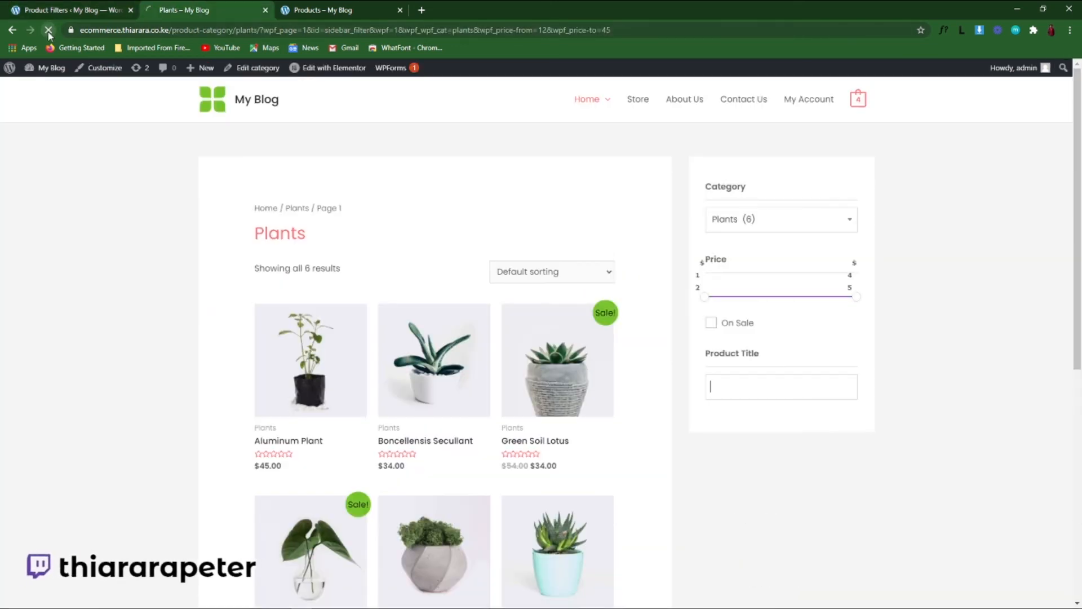
pyautogui.click(49, 30)
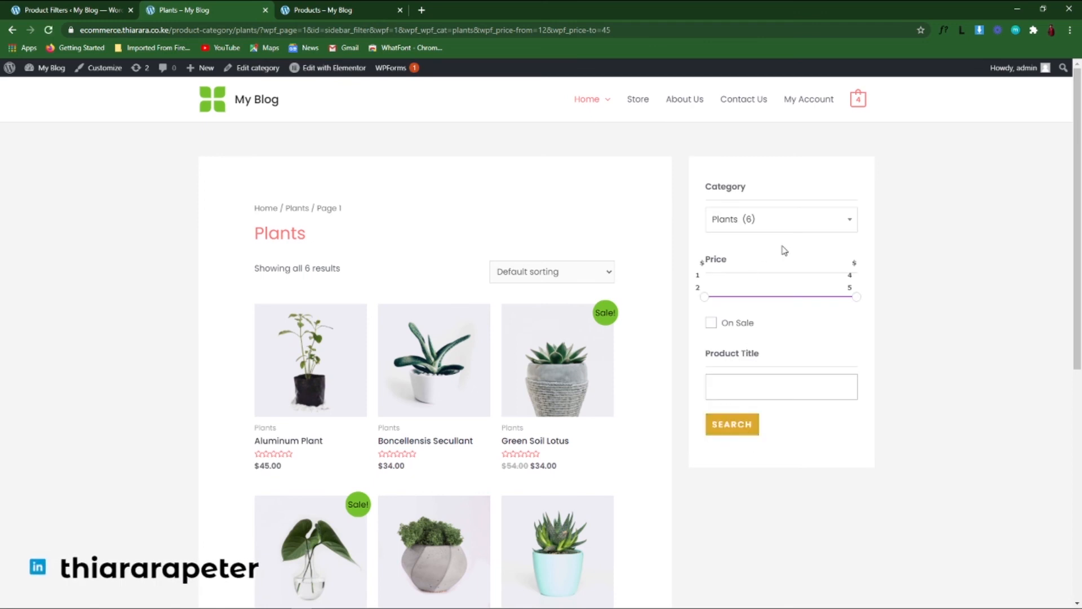
pyautogui.click(801, 228)
pyautogui.click(760, 243)
pyautogui.moveTo(704, 297); pyautogui.dragTo(738, 298)
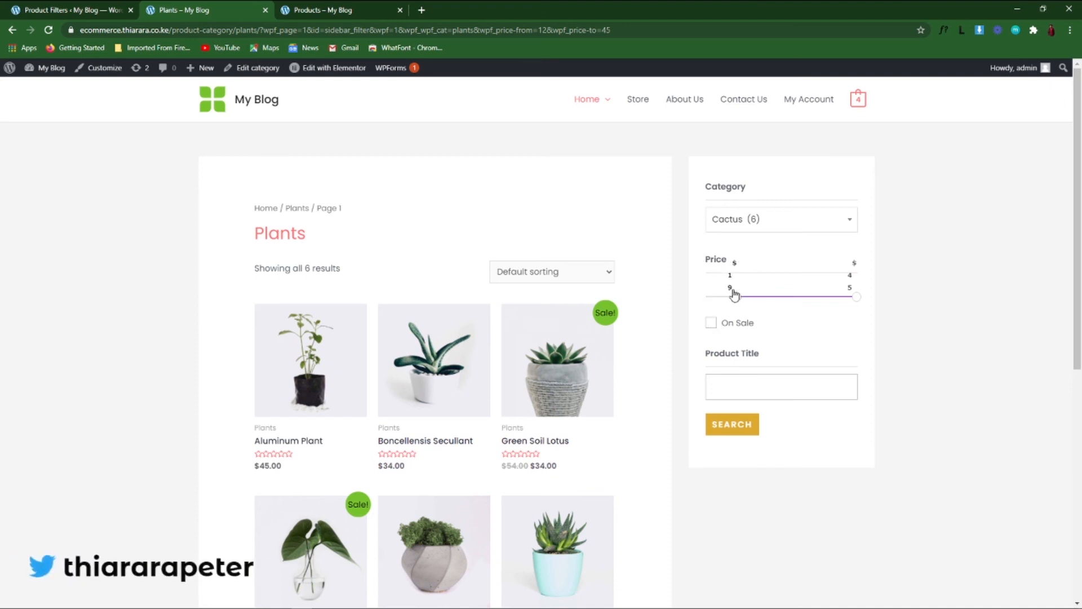
pyautogui.click(738, 428)
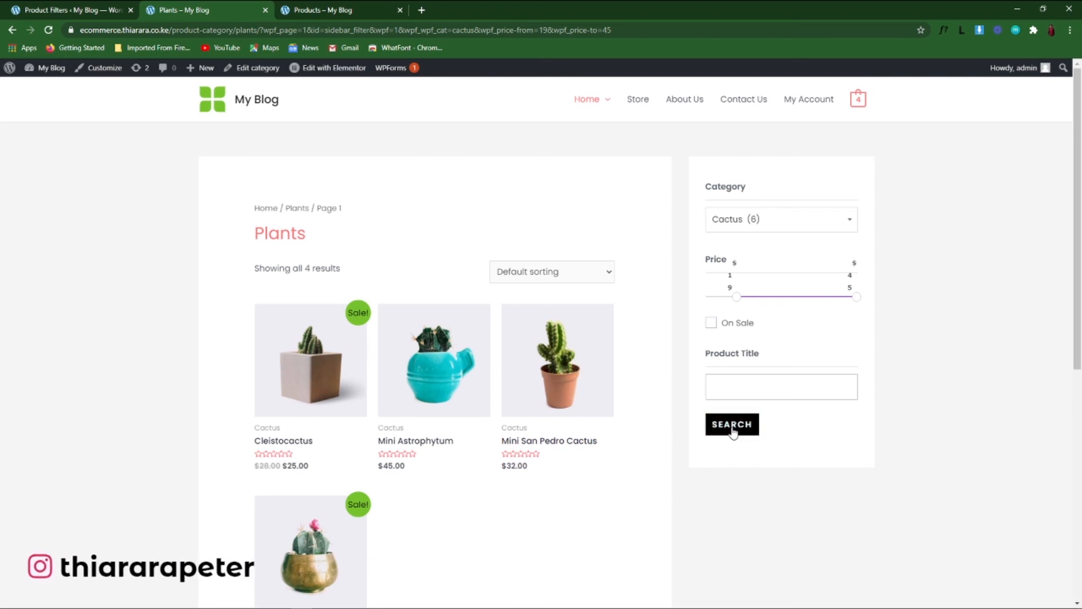
# Add an In Stock field between On Sale and Product Title with its settings collapsed, then save and close the filter form
pyautogui.click(96, 7)
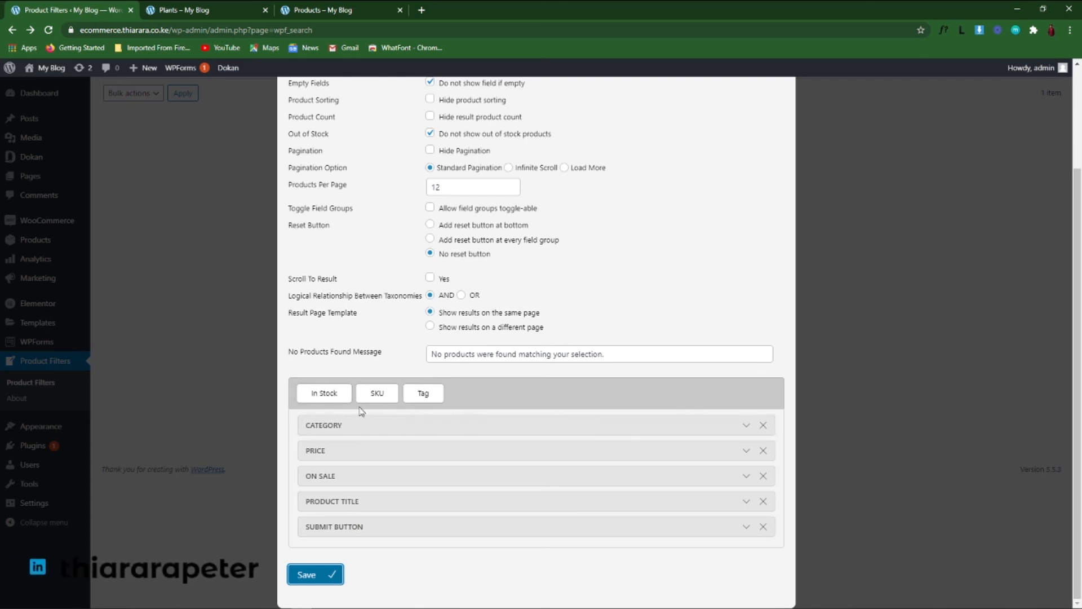
pyautogui.moveTo(331, 397); pyautogui.dragTo(341, 479)
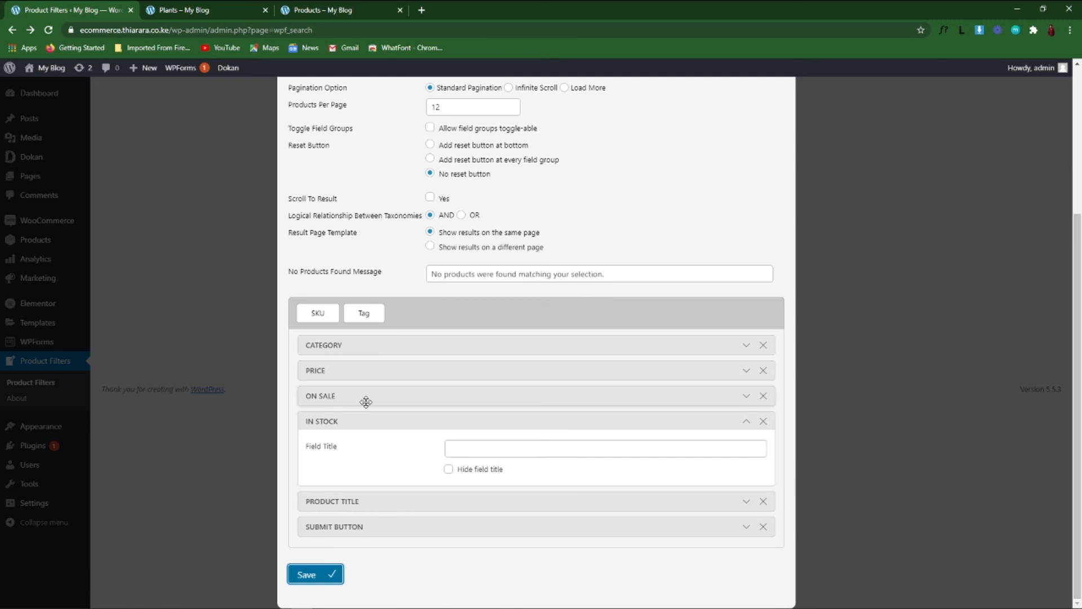
pyautogui.click(746, 422)
pyautogui.click(316, 574)
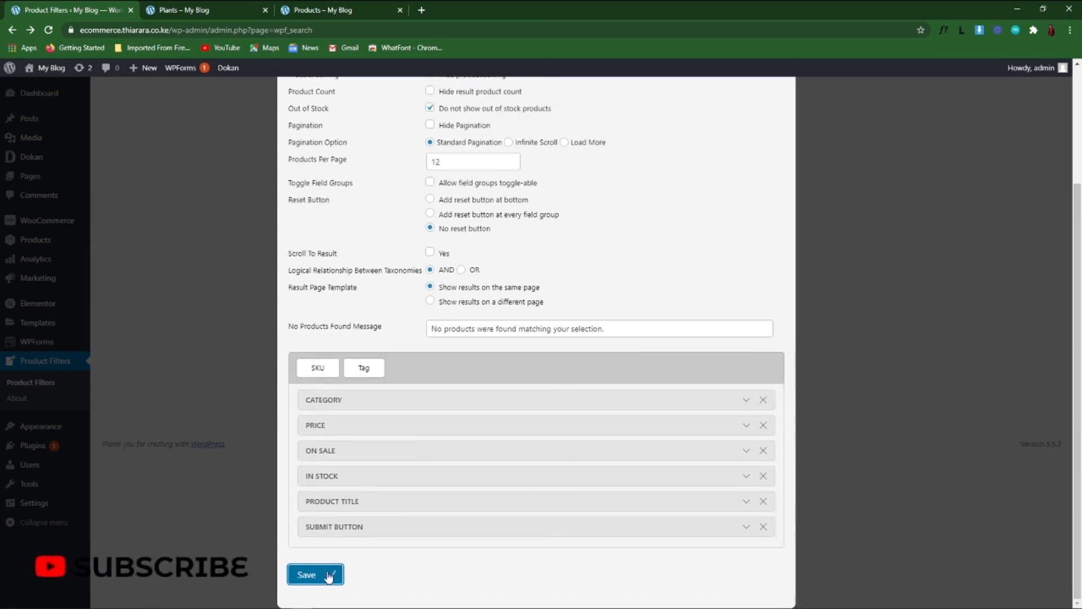
pyautogui.scroll(3, 361, 369)
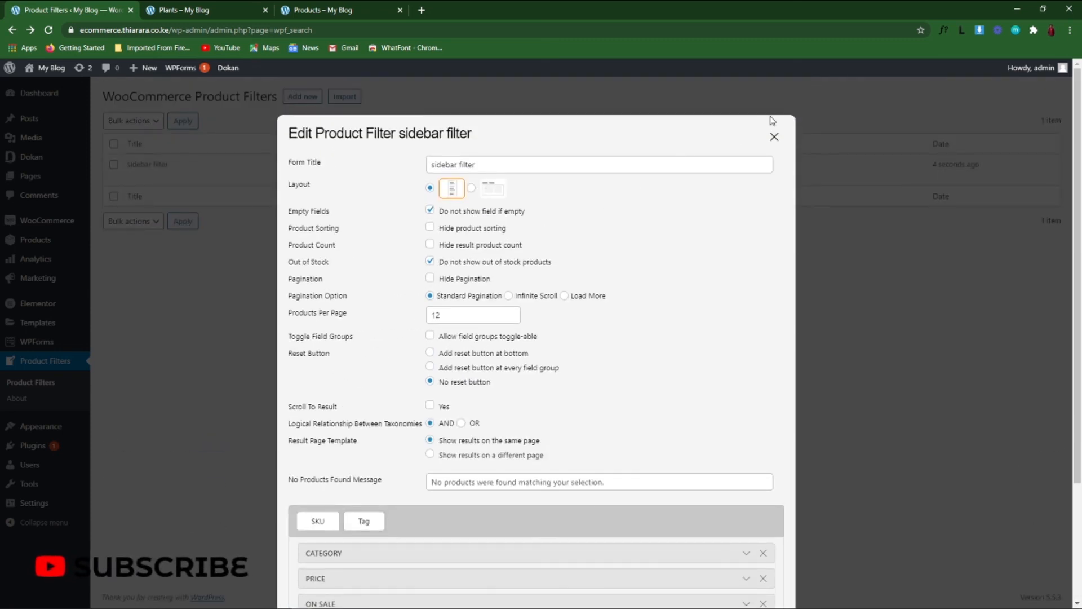
pyautogui.click(774, 137)
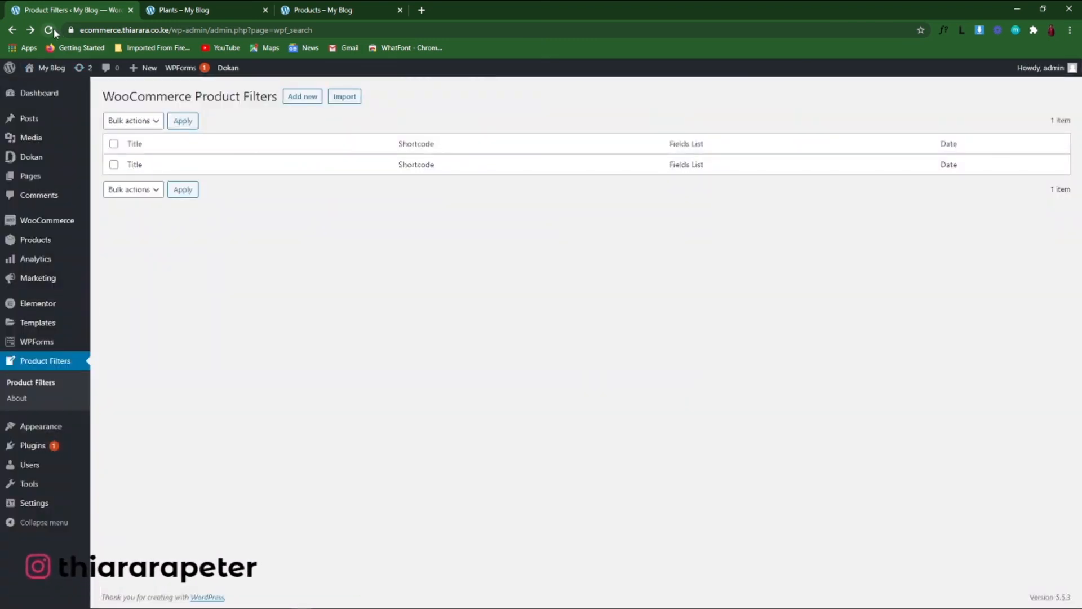
pyautogui.click(53, 29)
# Load the live Plants category page without filters to check the complete sidebar filter, and close the Products page
pyautogui.click(201, 11)
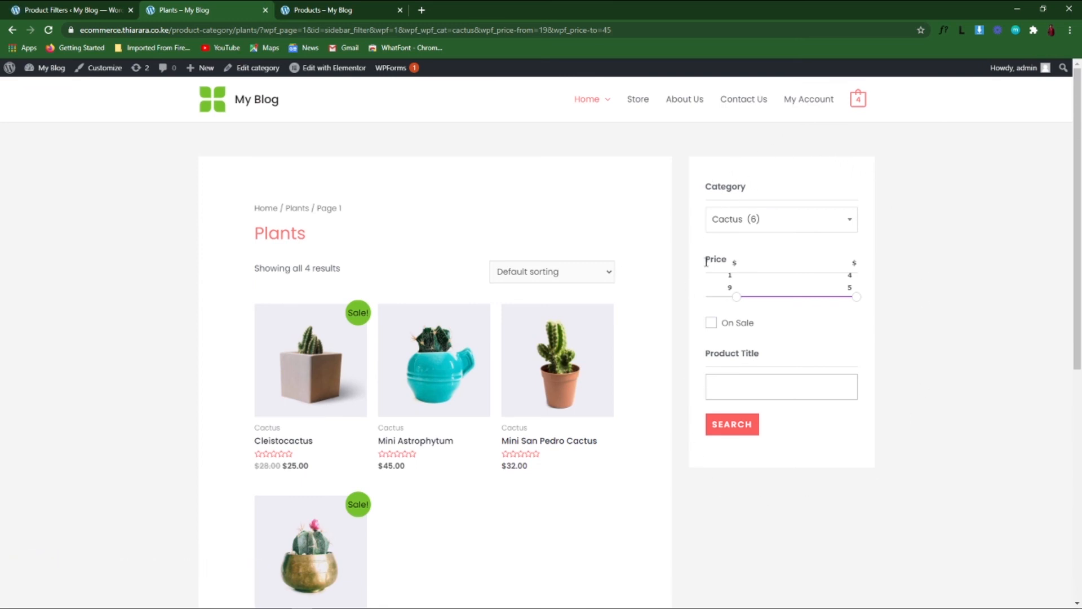
pyautogui.click(735, 431)
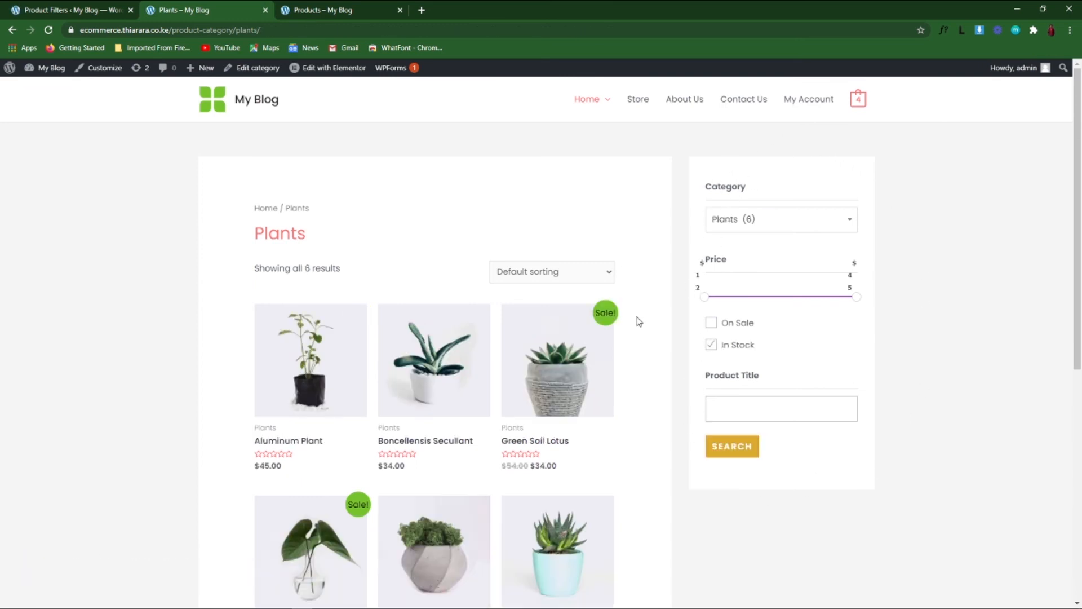
pyautogui.scroll(-3, 733, 358)
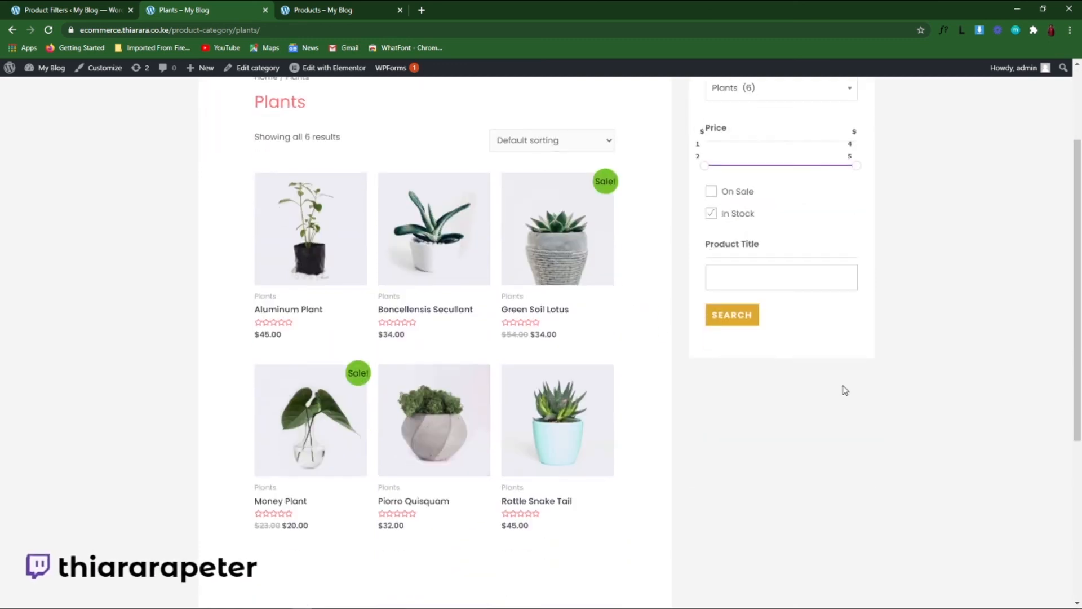
pyautogui.scroll(3, 862, 412)
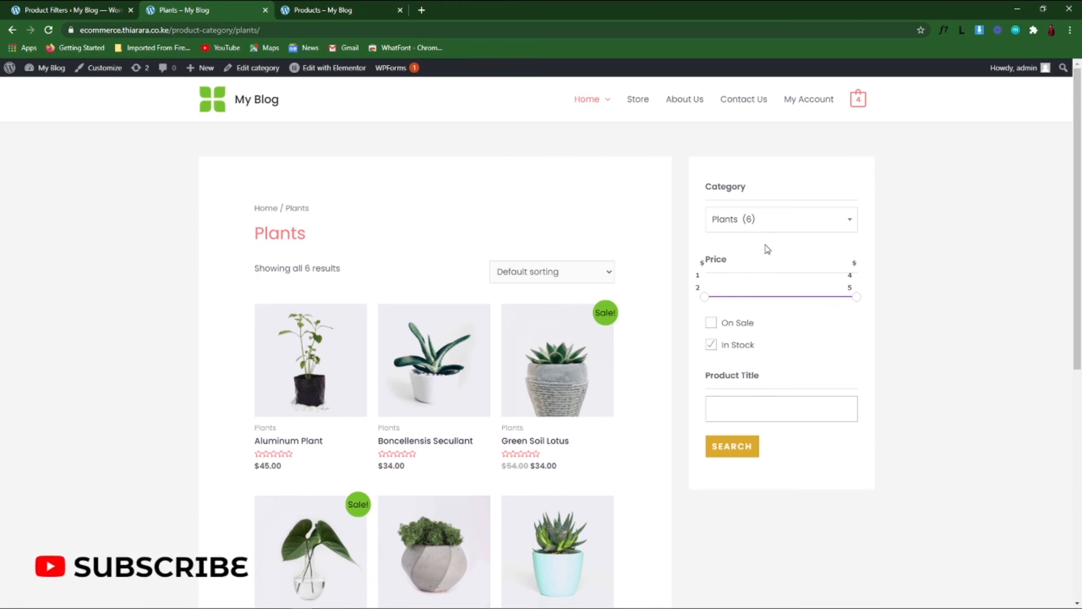
pyautogui.click(400, 10)
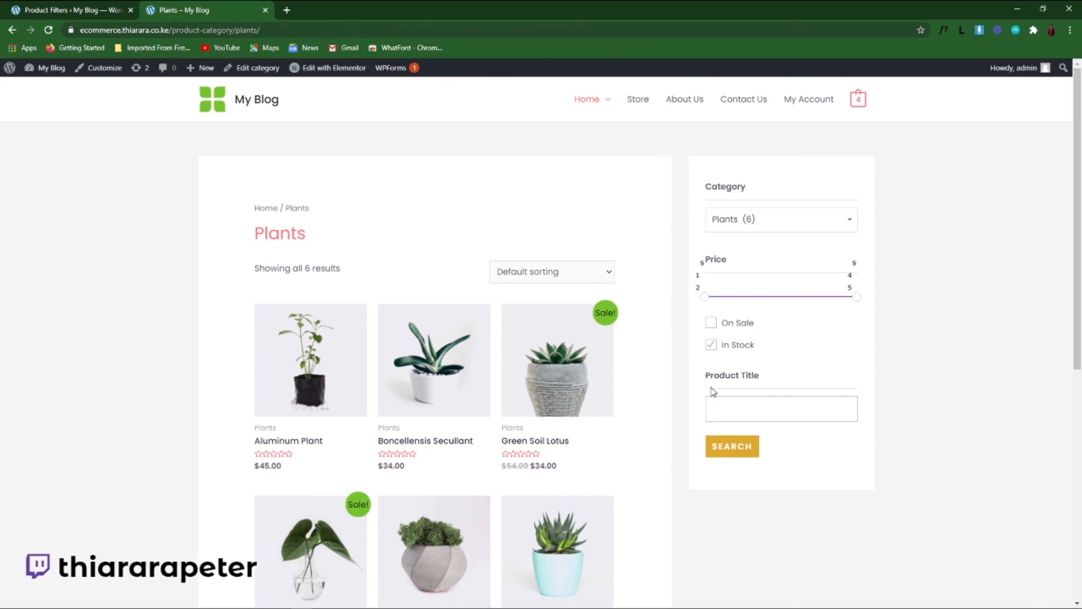